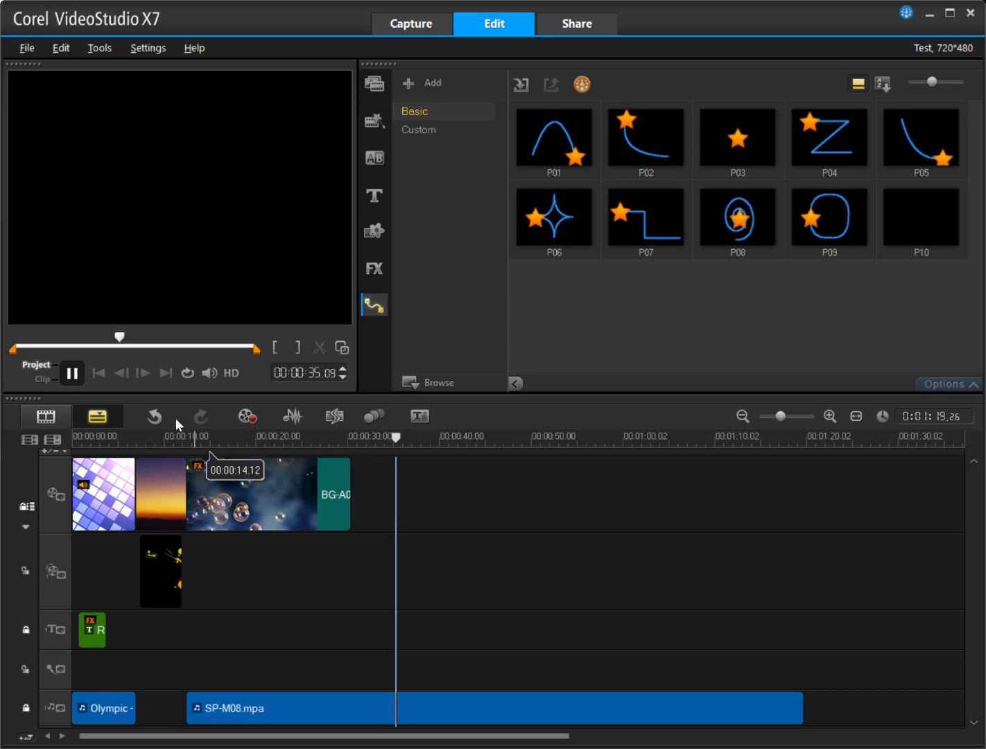
Display the attributes of the bubble background clip on the video track to examine its applied filters.
{"action": "left_click", "coordinate": [72, 375]}
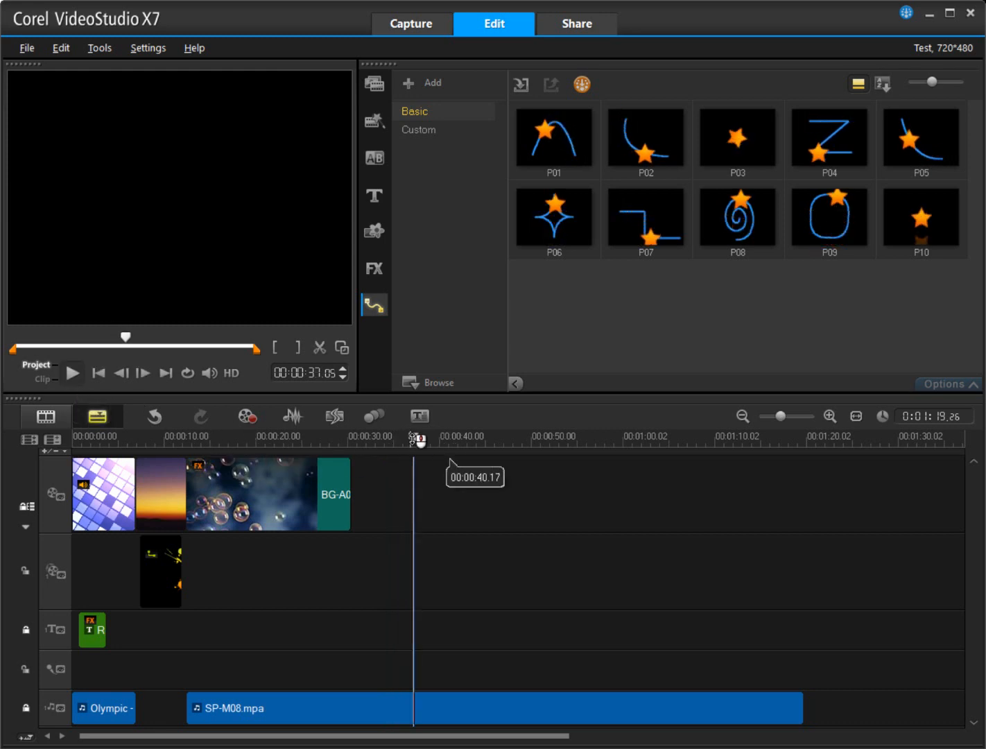
{"action": "left_click_drag", "start_coordinate": [409, 438], "coordinate": [282, 448]}
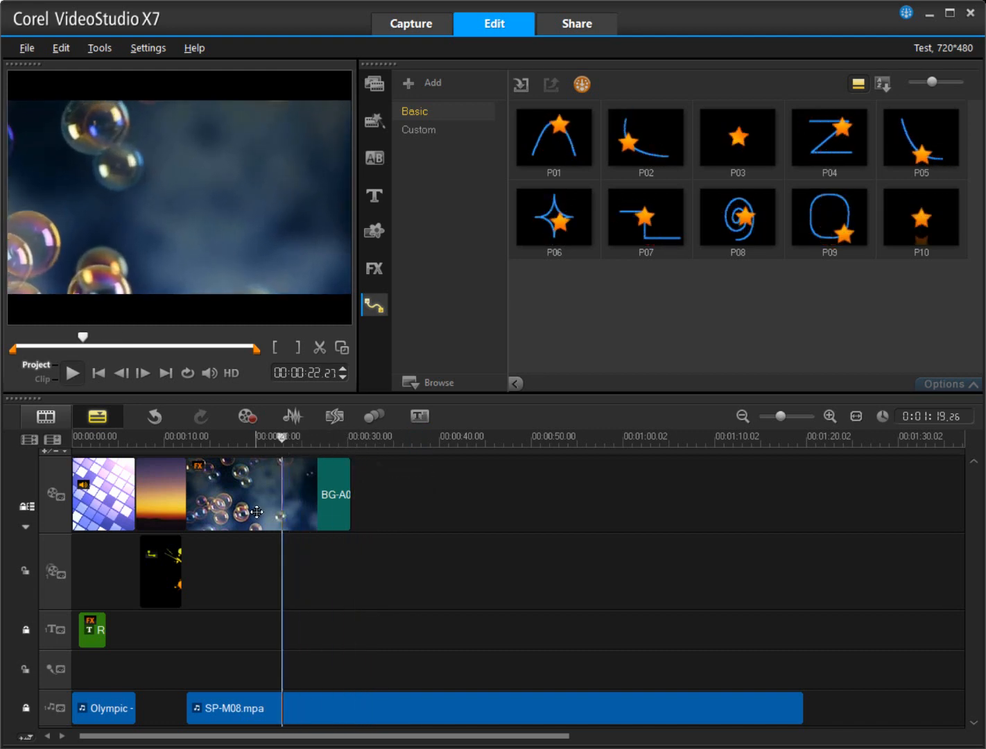
{"action": "left_click", "coordinate": [256, 512]}
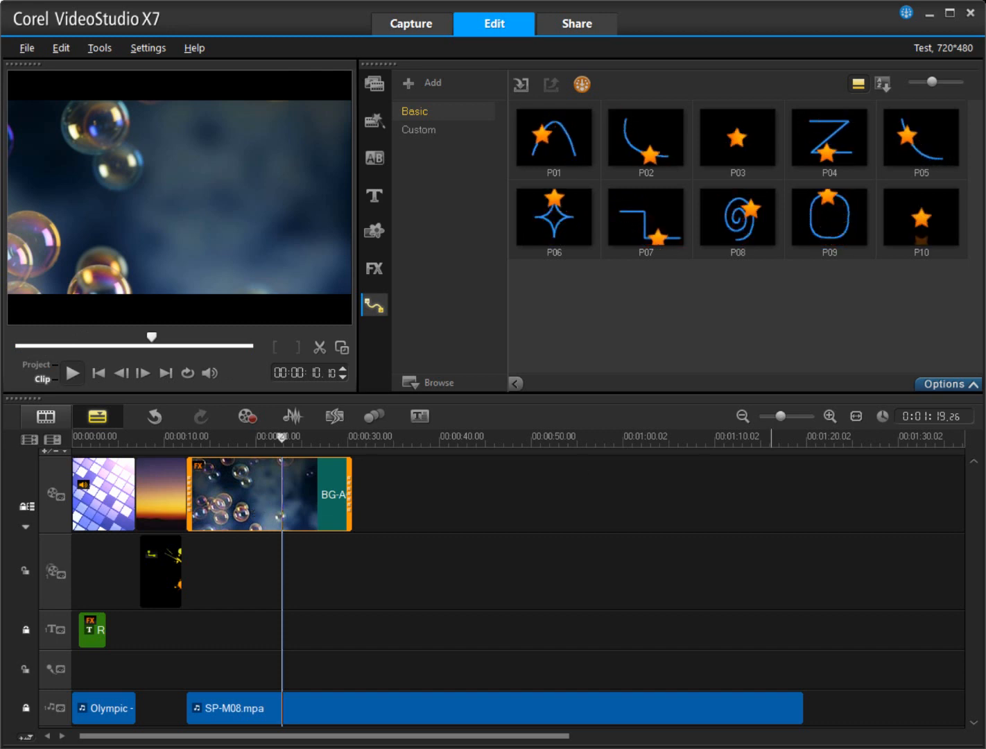
{"action": "left_click", "coordinate": [969, 383]}
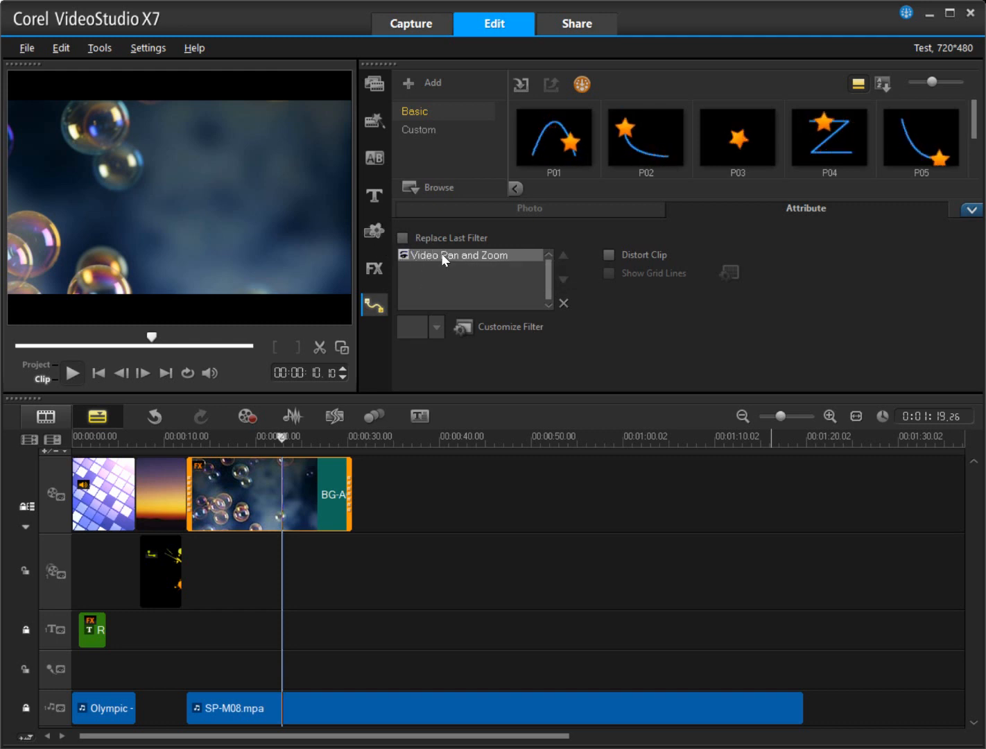
Show all video filters and apply the Bubble filter to the bubble background clip on the video track.
{"action": "left_click", "coordinate": [374, 269]}
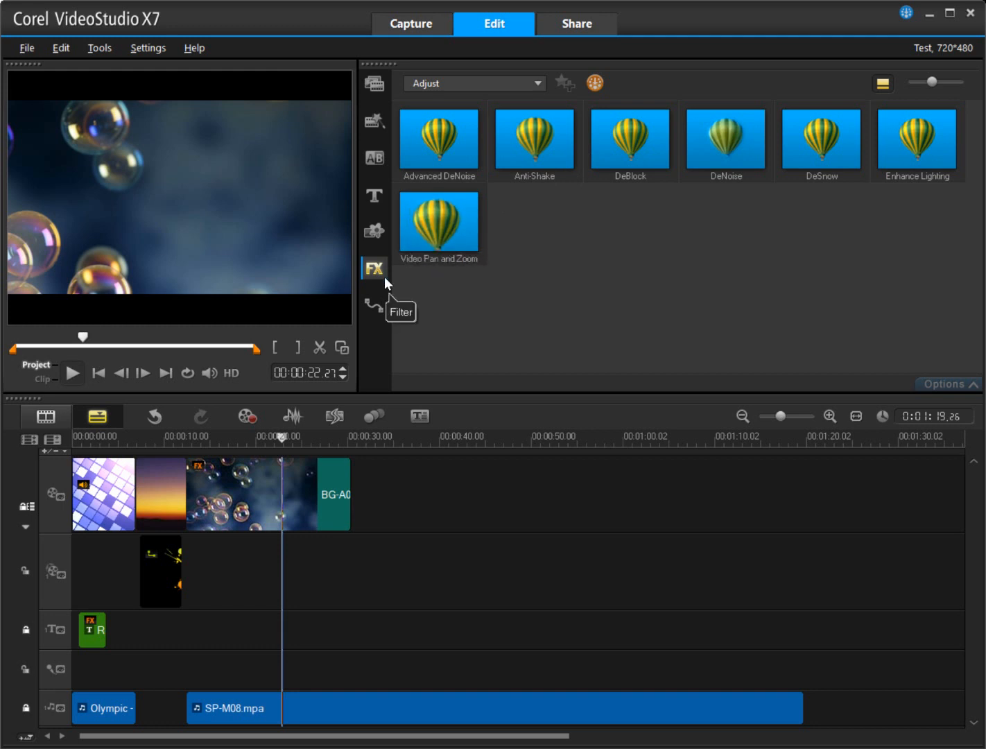
{"action": "left_click", "coordinate": [468, 87]}
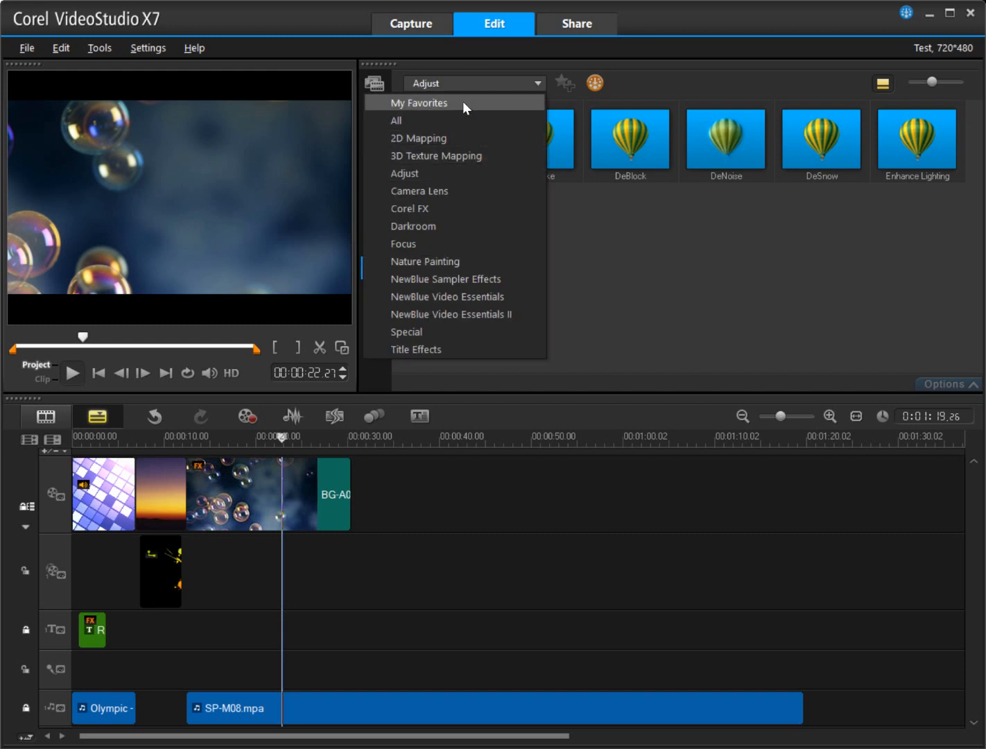
{"action": "left_click", "coordinate": [468, 119]}
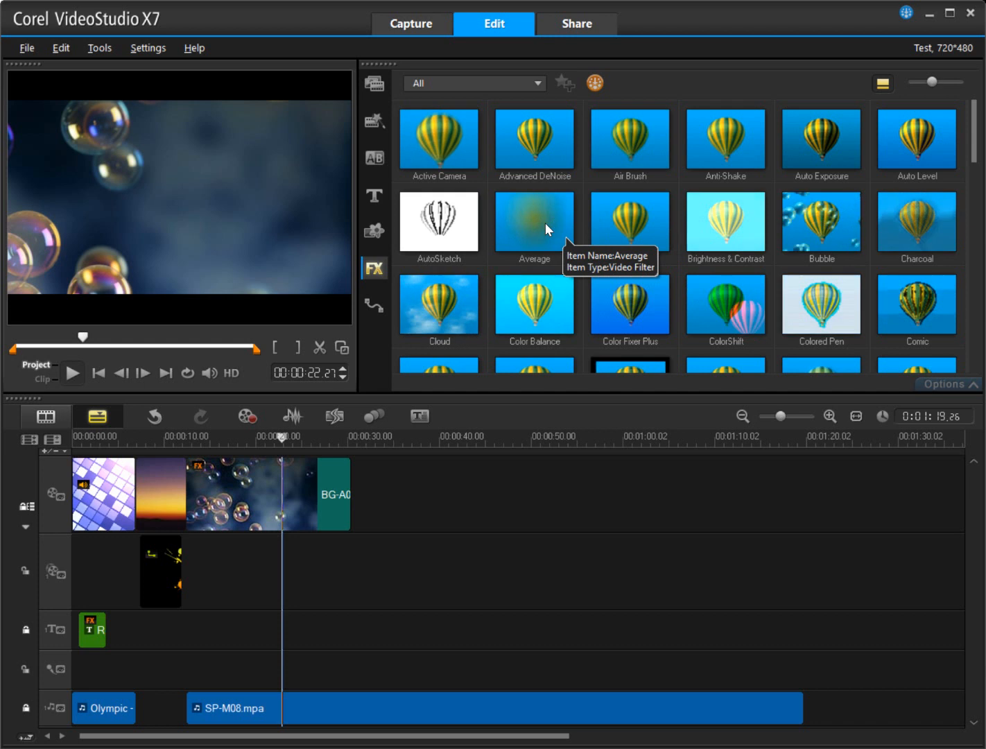
{"action": "left_click", "coordinate": [794, 221]}
{"action": "left_click_drag", "start_coordinate": [736, 298], "coordinate": [339, 497]}
{"action": "left_click_drag", "start_coordinate": [281, 438], "coordinate": [263, 498]}
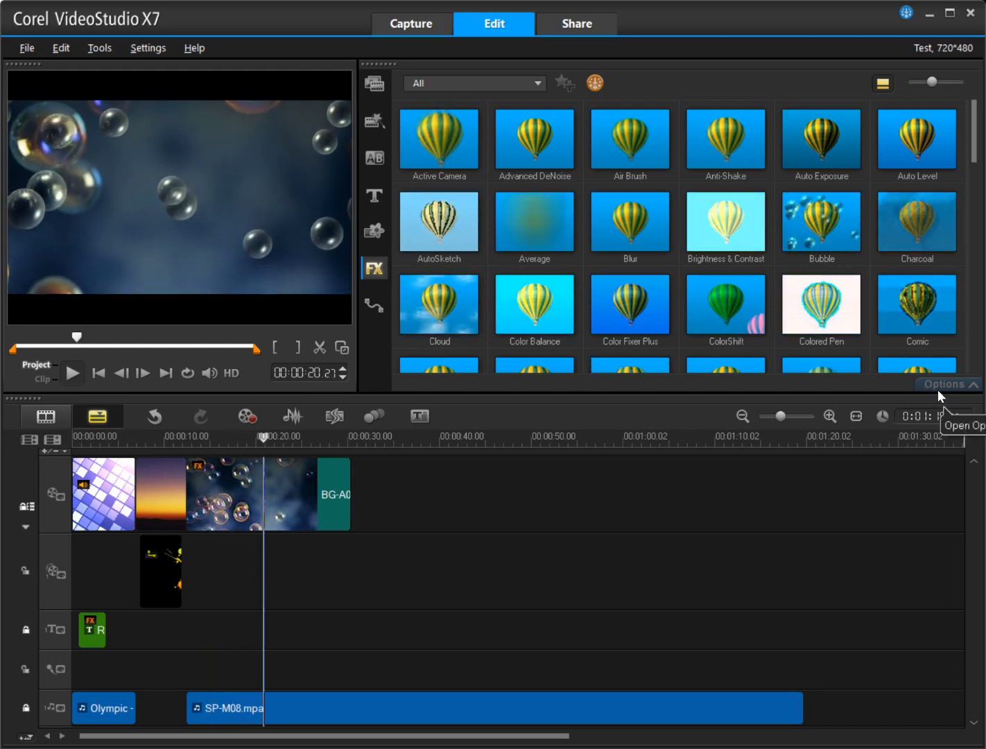
Open the customization settings of the Bubble filter on the bubble background clip.
{"action": "left_click", "coordinate": [337, 497]}
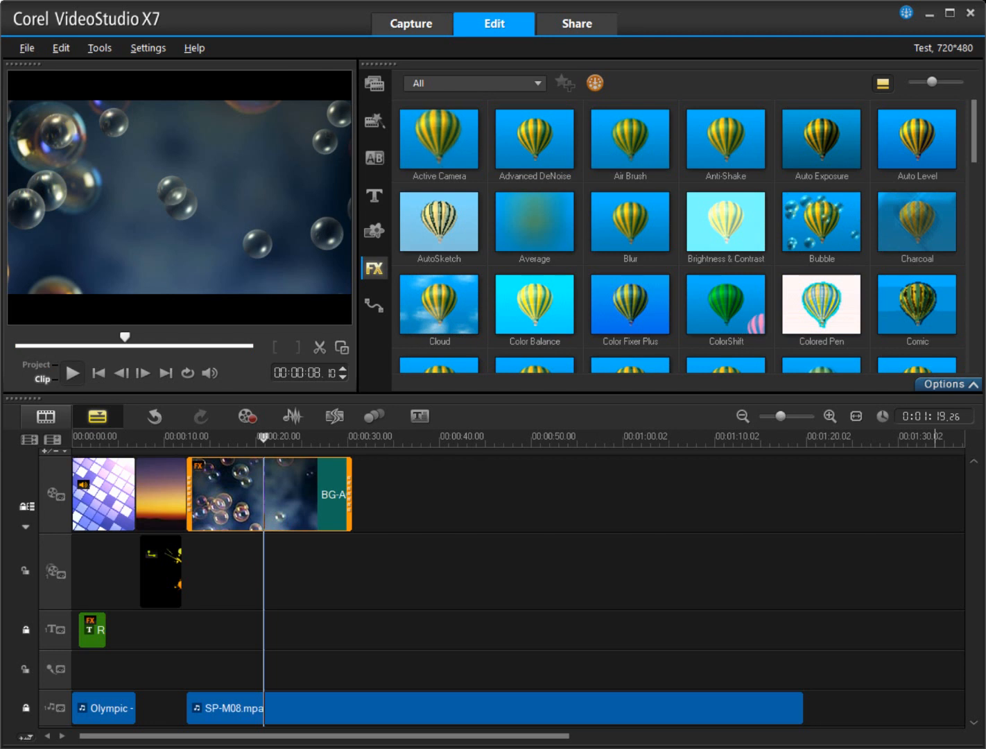
{"action": "left_click", "coordinate": [963, 383]}
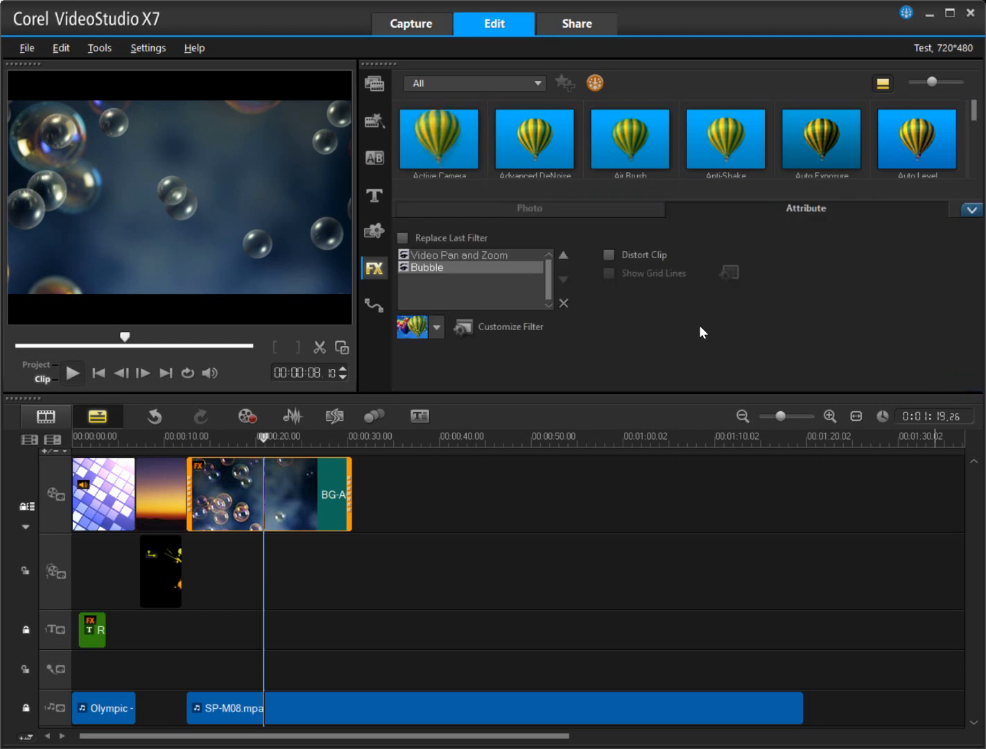
{"action": "left_click", "coordinate": [455, 324]}
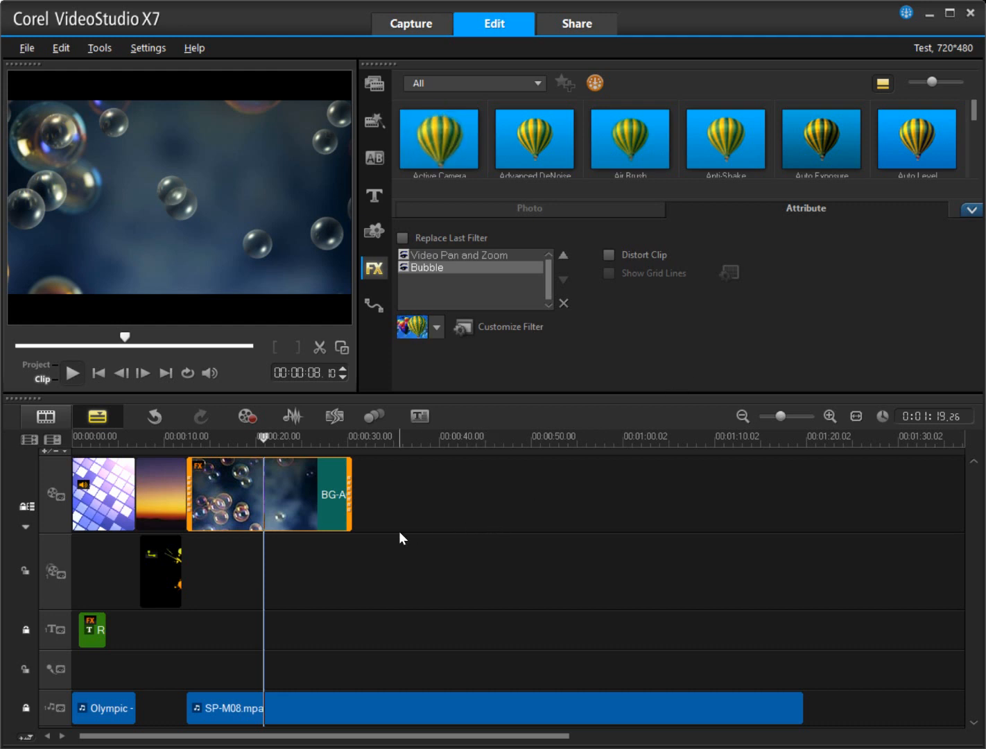
Preview the project from about 11 seconds into the bubble clip.
{"action": "left_click", "coordinate": [177, 437]}
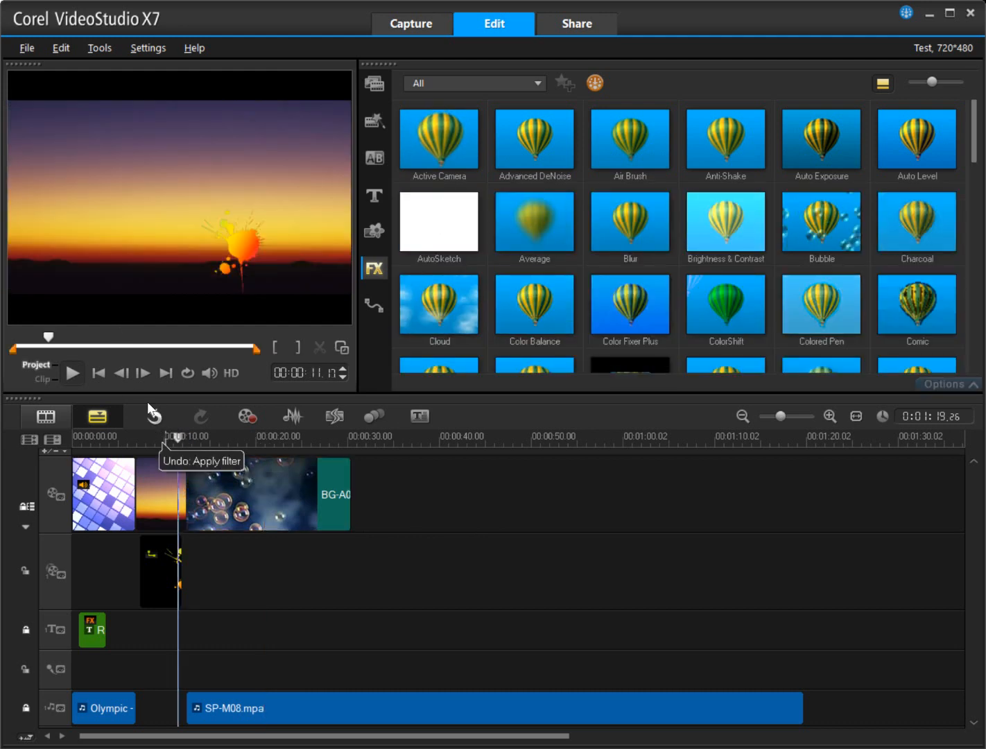
{"action": "left_click", "coordinate": [72, 375]}
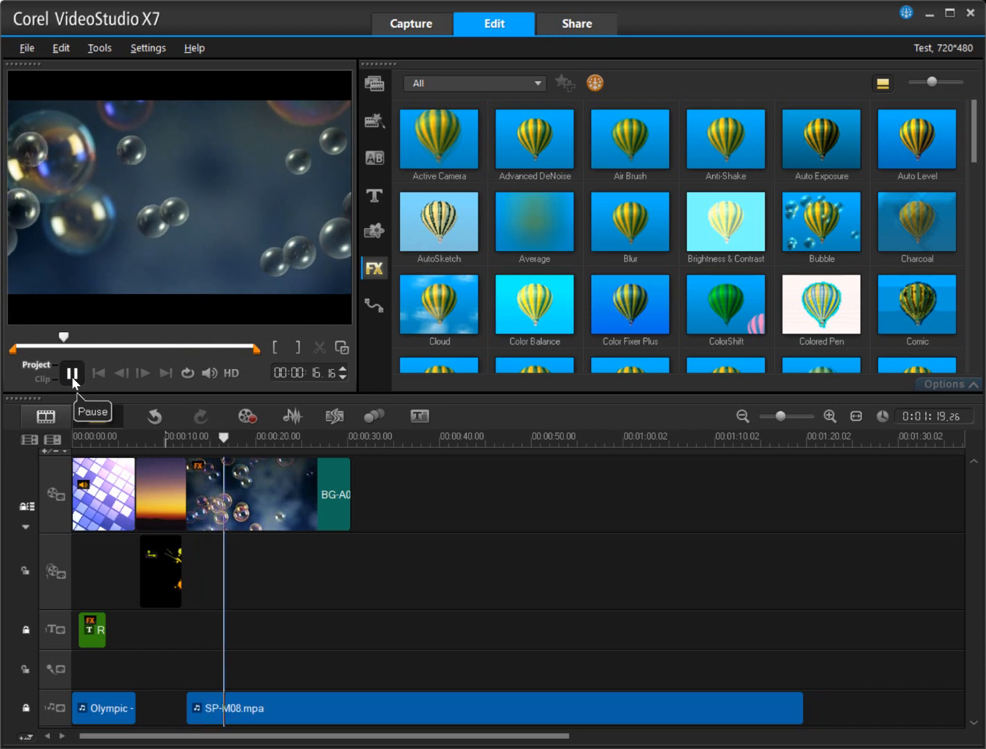
{"action": "left_click", "coordinate": [74, 374]}
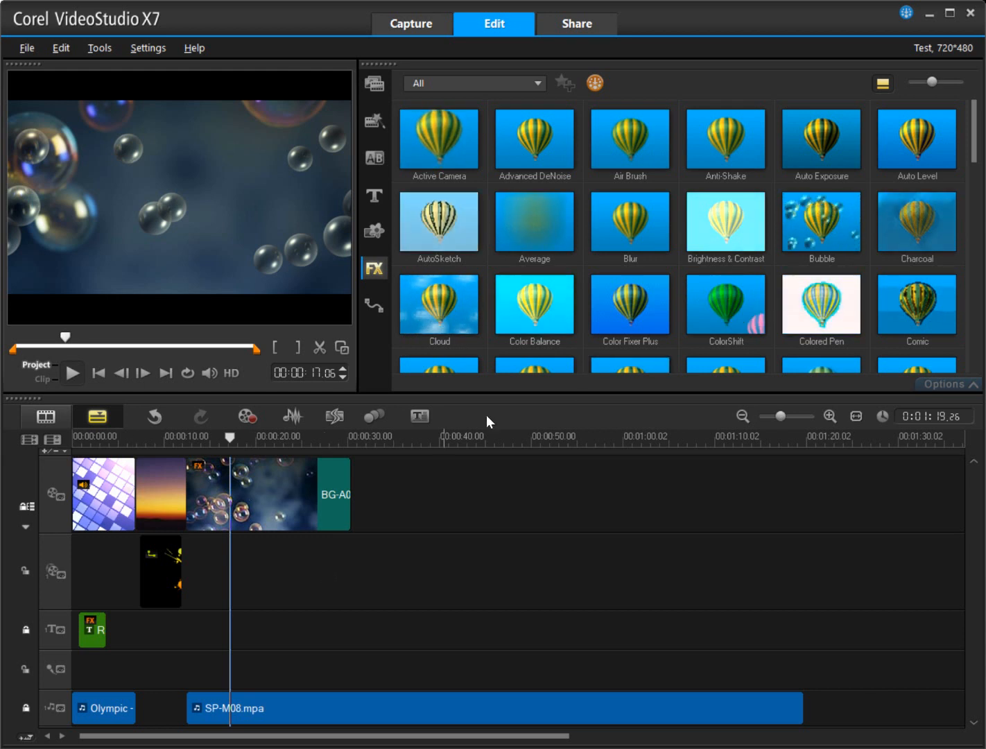
Examine the bubble clip's Video Pan and Zoom customization at the keyframes near 6 and 12 seconds.
{"action": "double_click", "coordinate": [281, 491]}
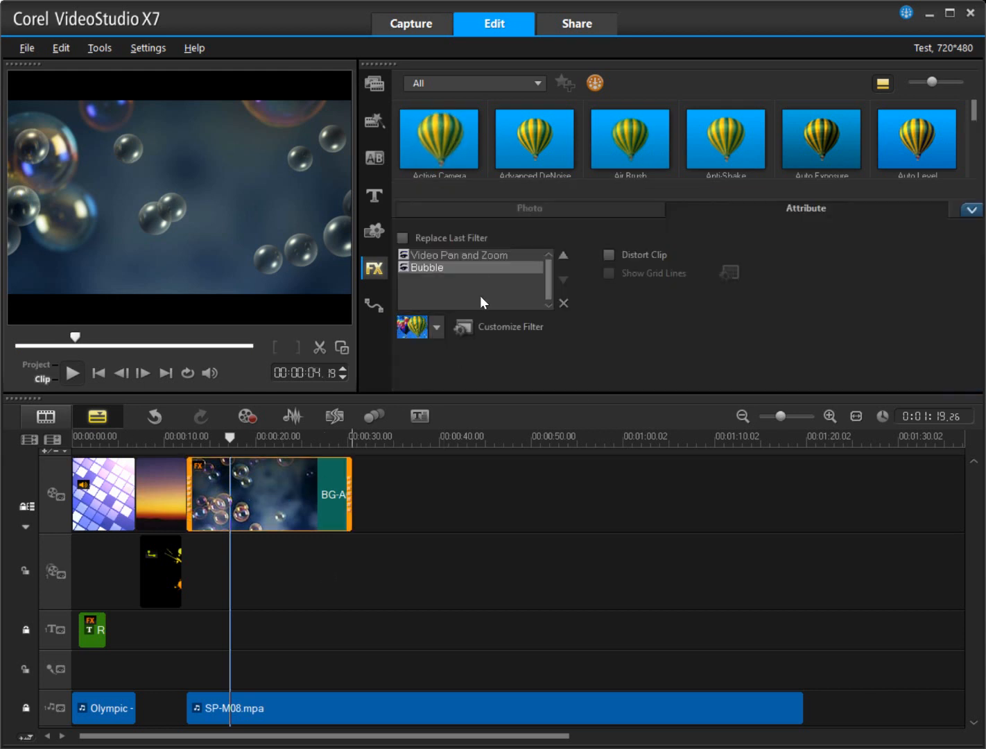
{"action": "left_click", "coordinate": [477, 255]}
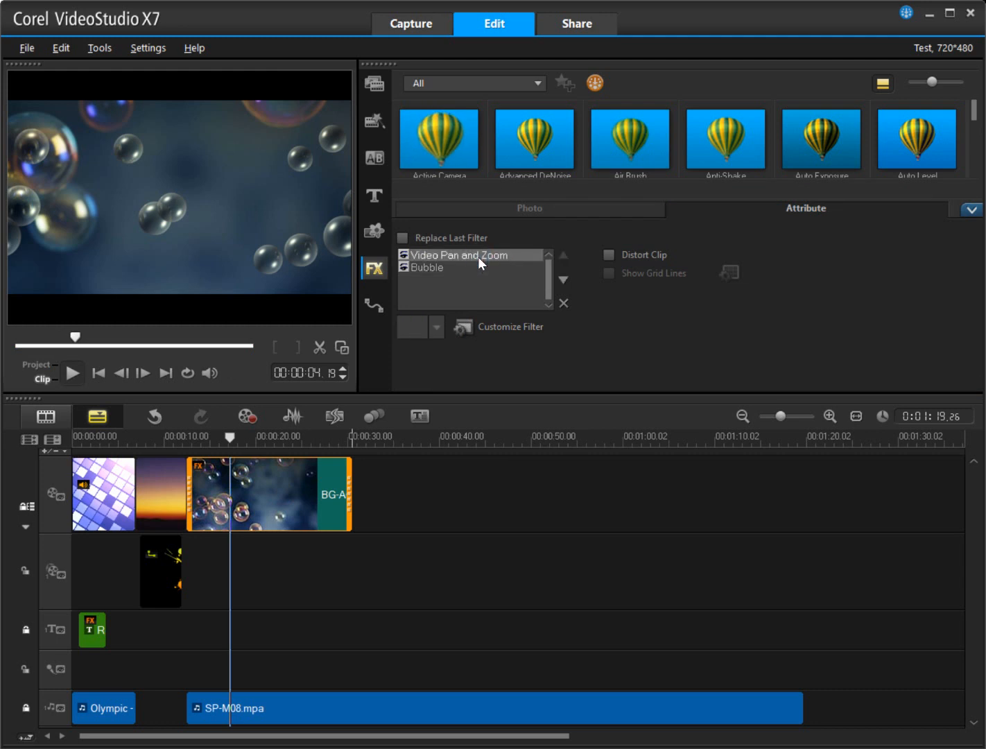
{"action": "left_click", "coordinate": [462, 324]}
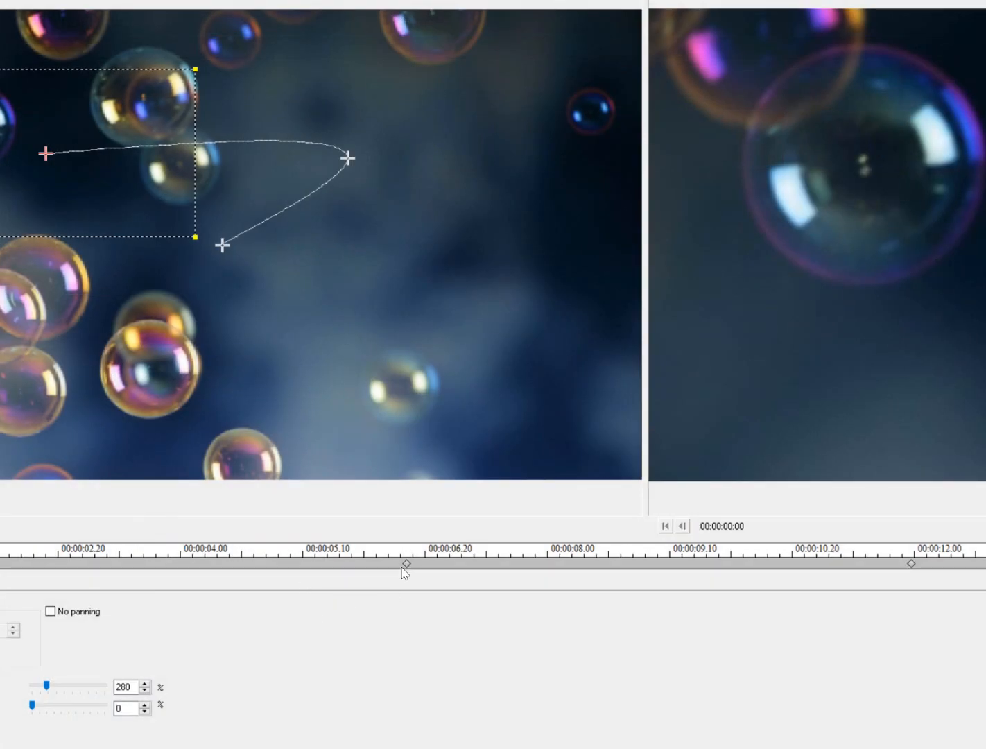
{"action": "left_click", "coordinate": [406, 564]}
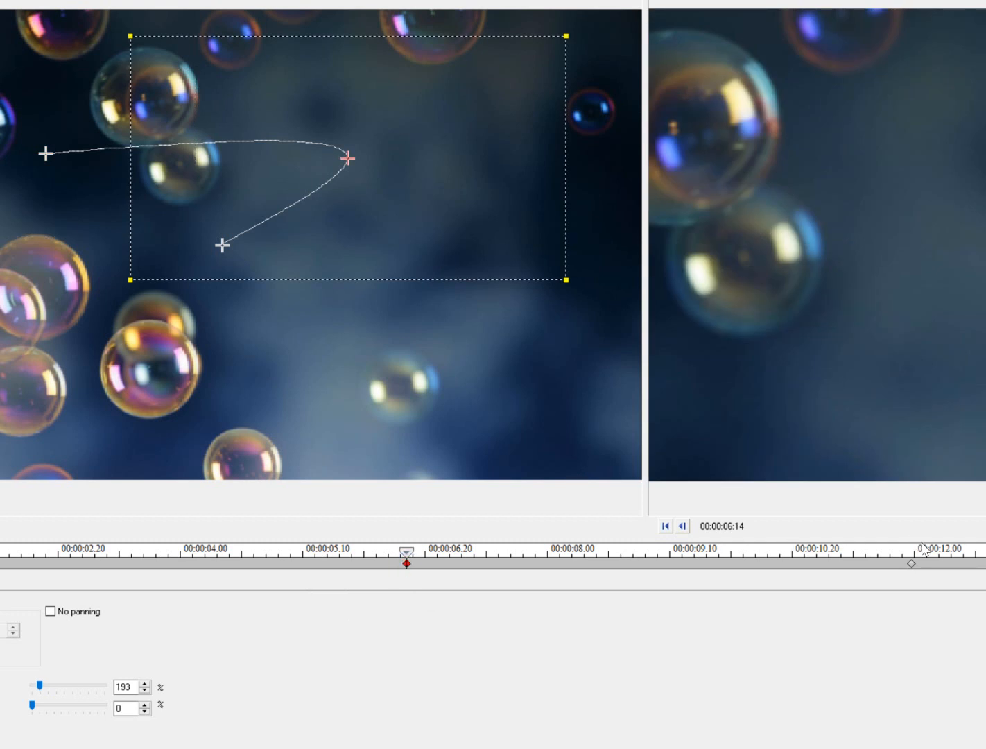
{"action": "left_click", "coordinate": [911, 564]}
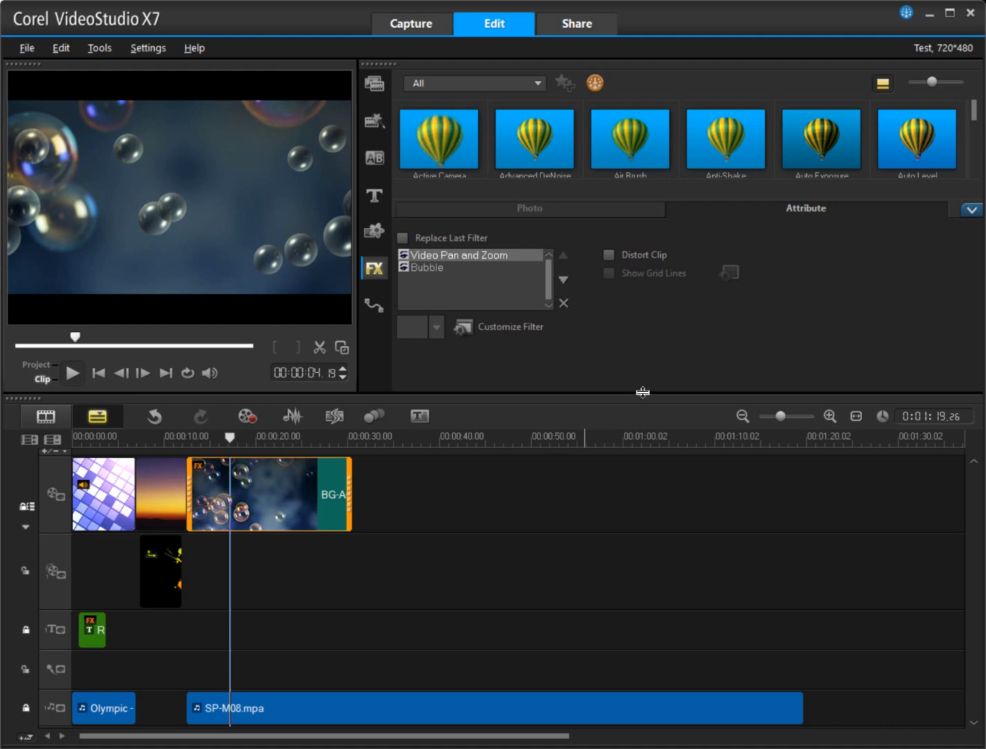
{"action": "left_click", "coordinate": [400, 541]}
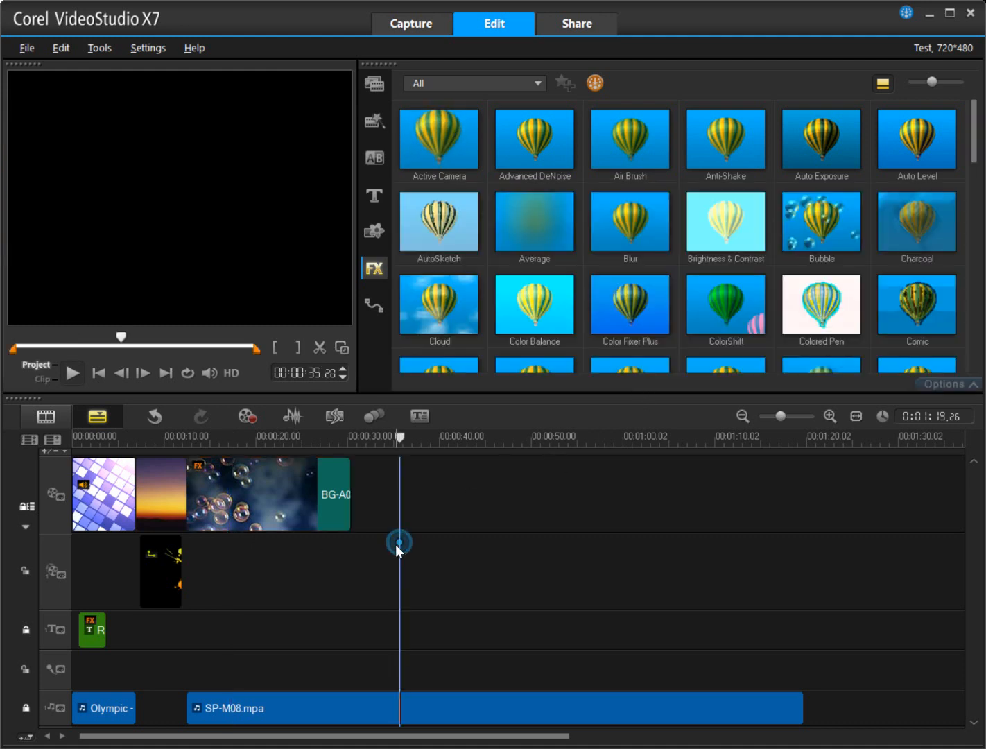
Add the OB-14.png object to the overlay track at about 14 seconds, shrunk and placed in the lower-left part of the frame.
{"action": "left_click", "coordinate": [162, 575]}
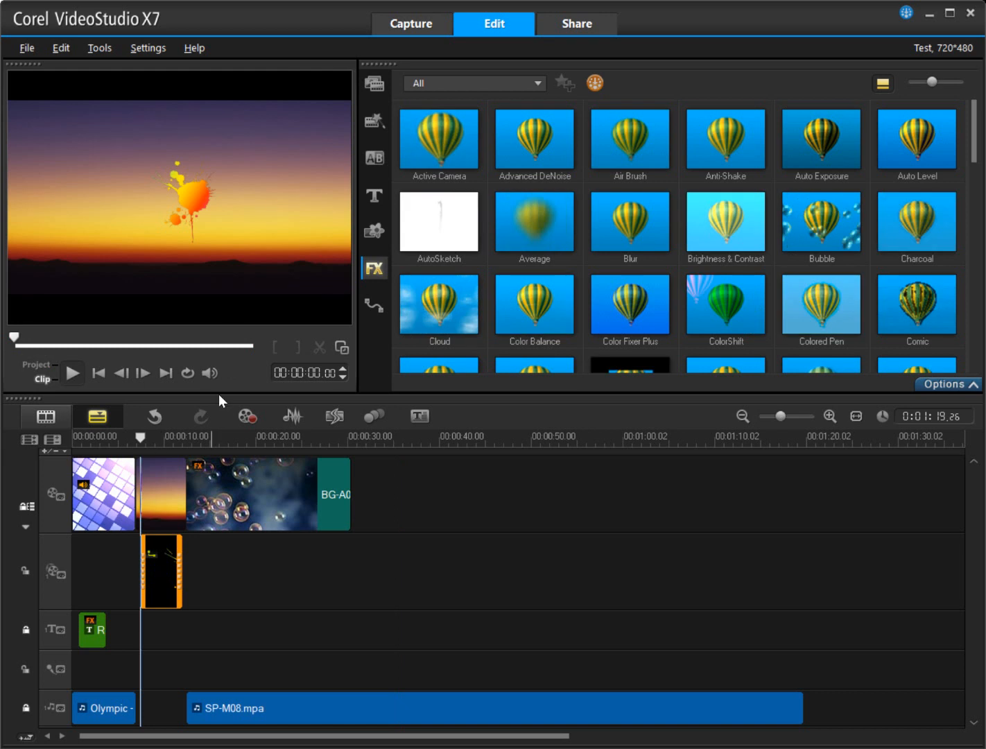
{"action": "left_click", "coordinate": [371, 233]}
{"action": "left_click", "coordinate": [516, 87]}
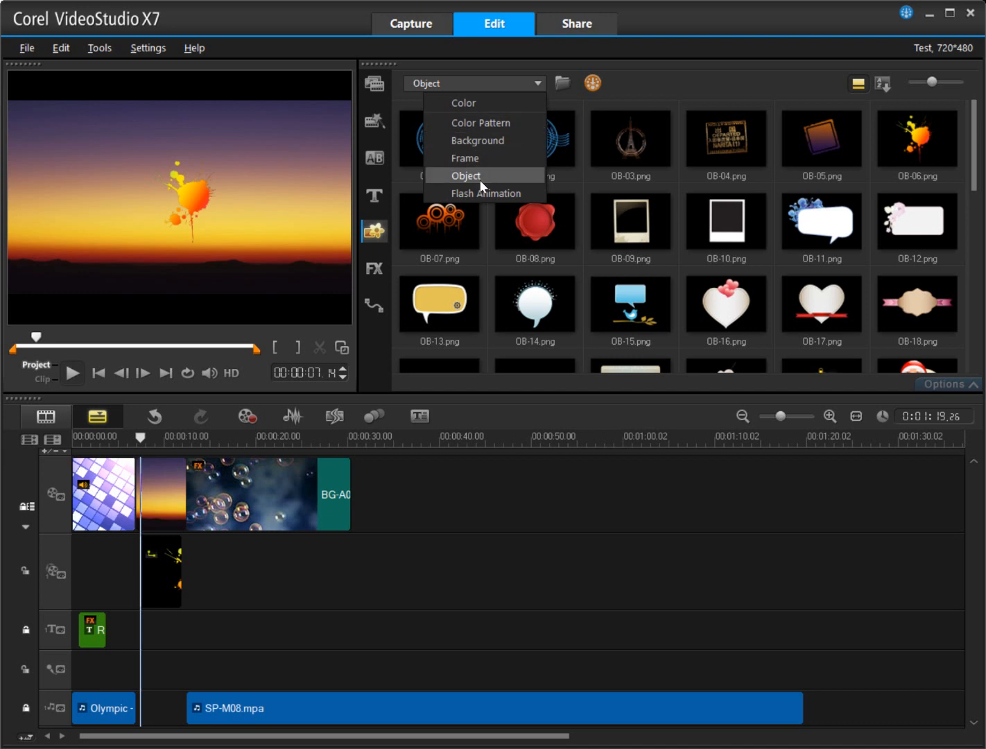
{"action": "left_click", "coordinate": [654, 94]}
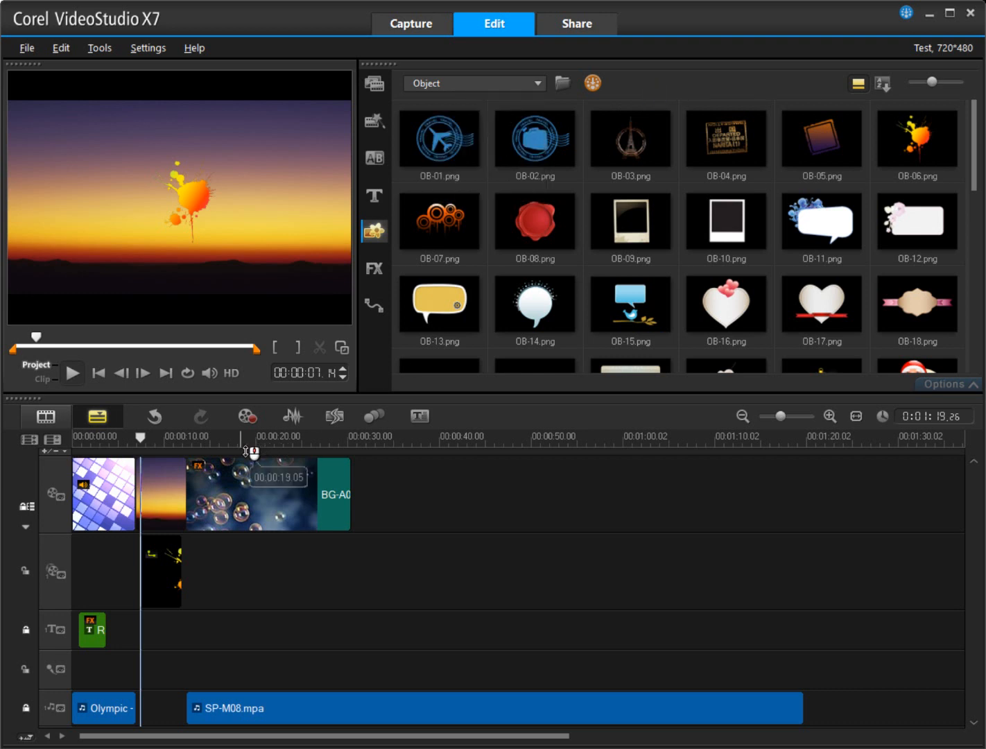
{"action": "left_click", "coordinate": [215, 440]}
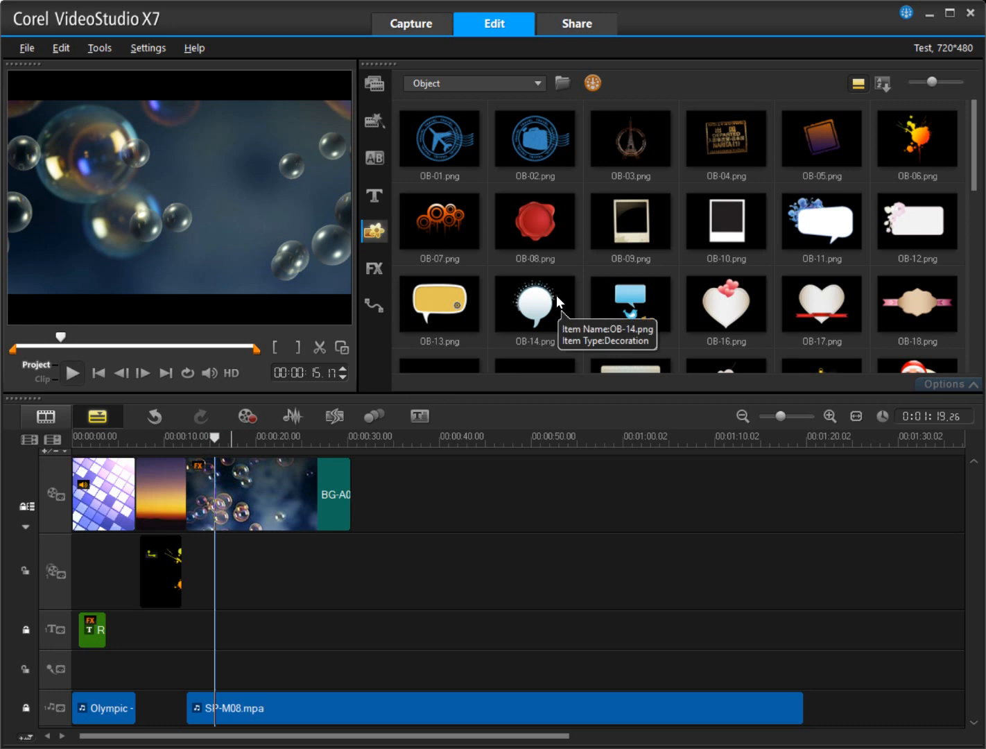
{"action": "left_click_drag", "start_coordinate": [558, 299], "coordinate": [207, 579]}
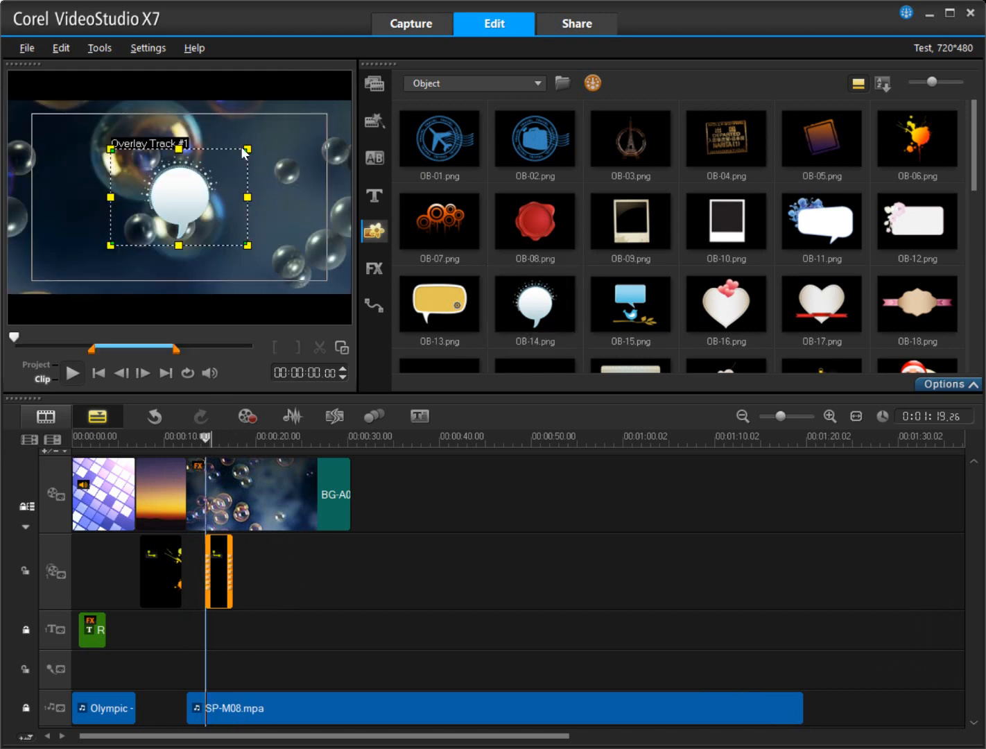
{"action": "left_click_drag", "start_coordinate": [251, 149], "coordinate": [115, 244]}
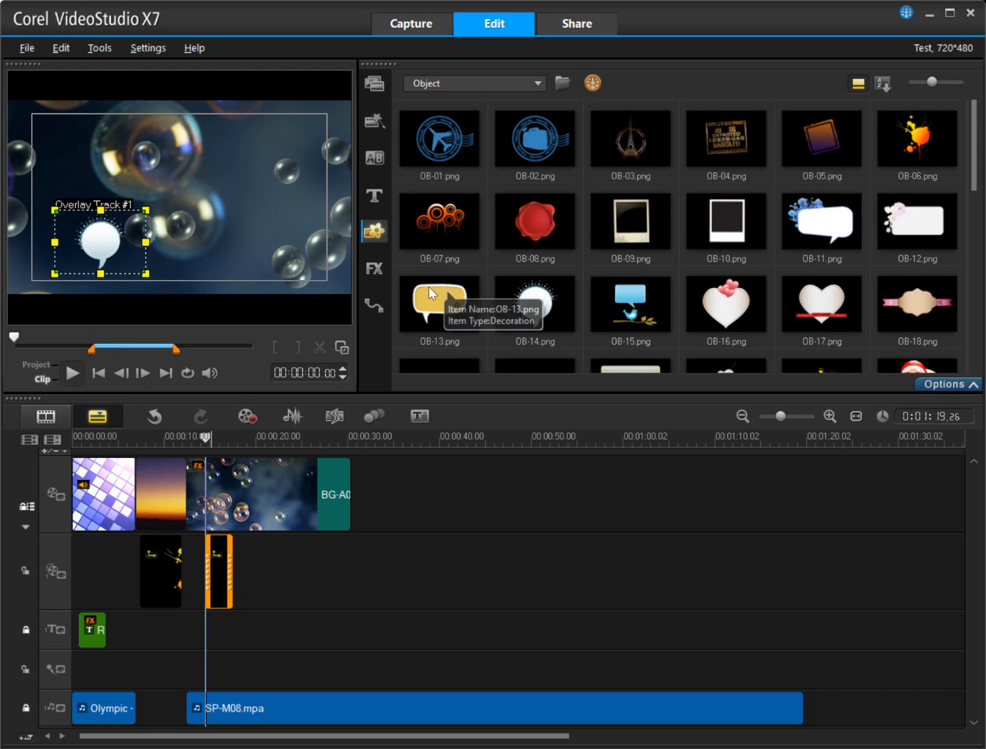
Apply the P06 motion path to the OB-14.png overlay and extend the clip's duration to about 14 seconds.
{"action": "left_click", "coordinate": [371, 307]}
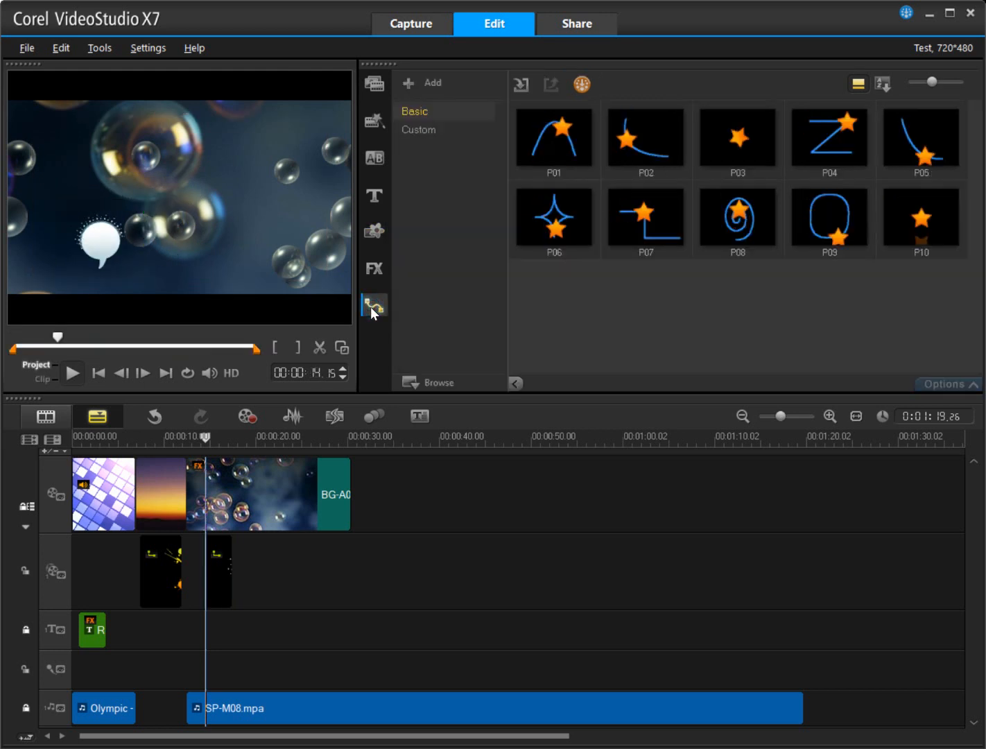
{"action": "left_click", "coordinate": [565, 226]}
{"action": "left_click_drag", "start_coordinate": [565, 229], "coordinate": [336, 574]}
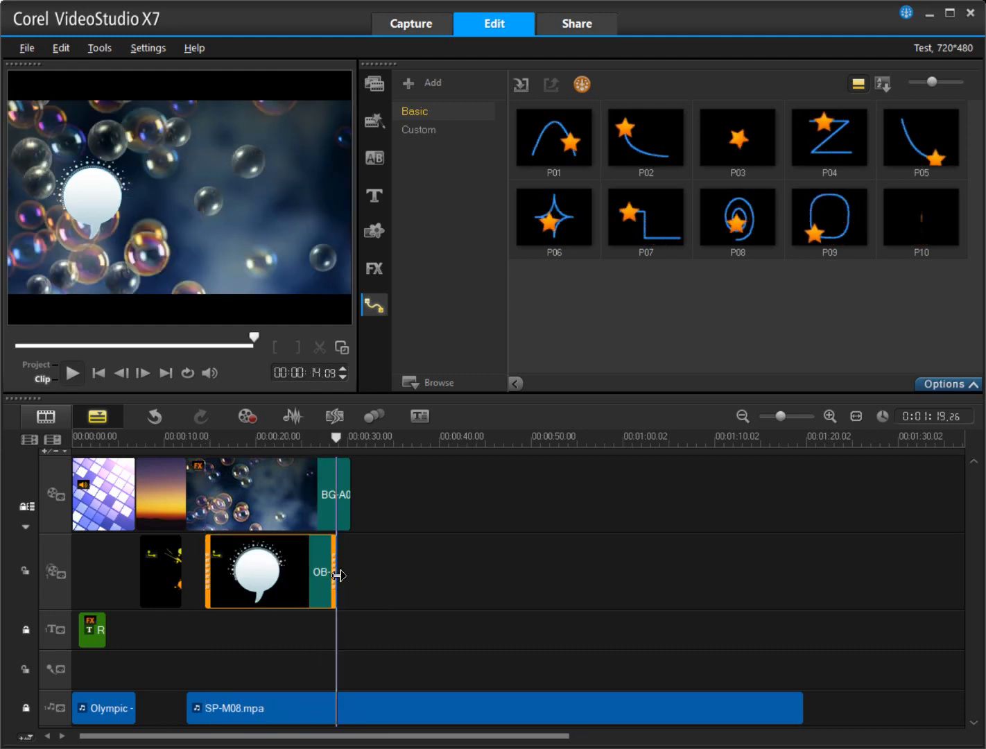
{"action": "left_click_drag", "start_coordinate": [336, 436], "coordinate": [295, 469]}
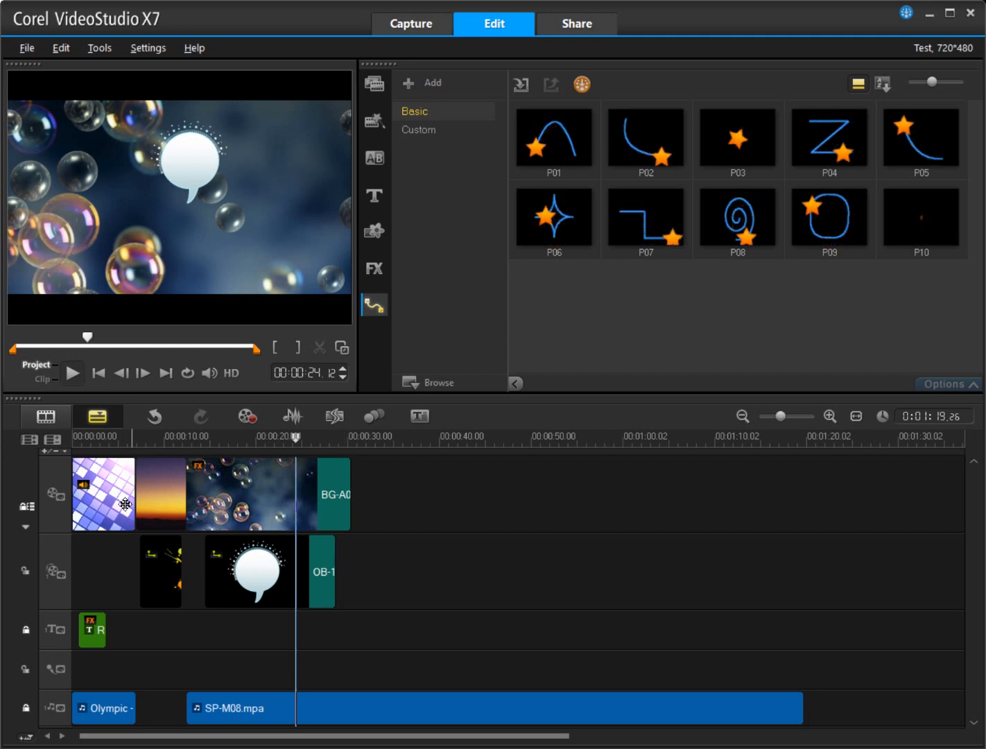
Audition the Olympic music in Auto Music from the project start and set the subfilter to Angry.
{"action": "left_click", "coordinate": [344, 504]}
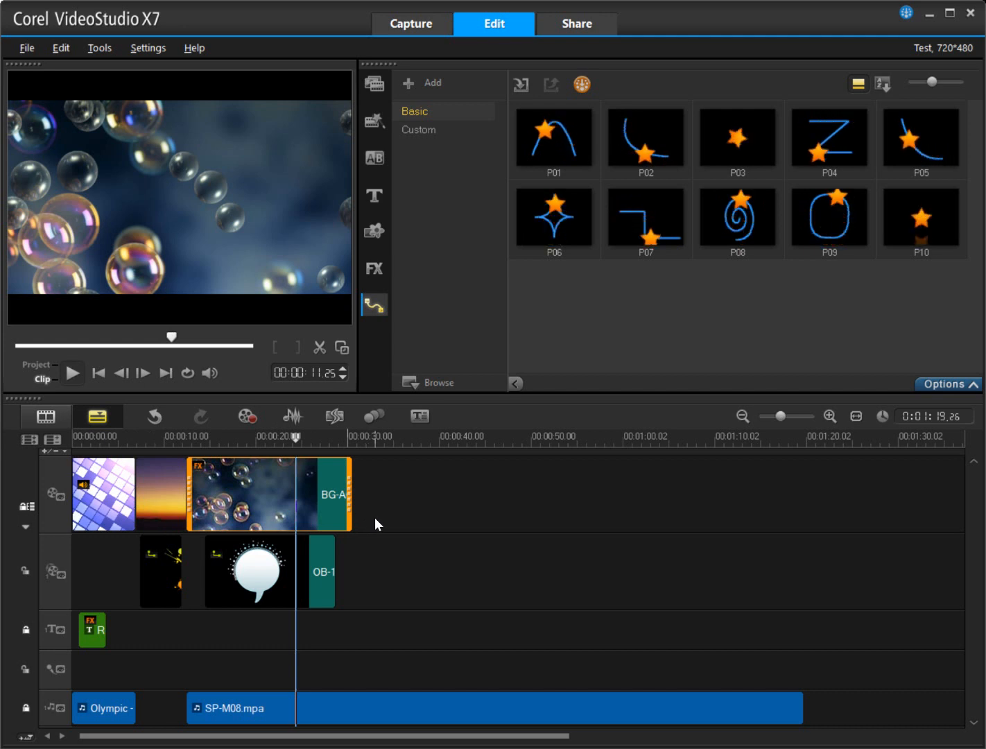
{"action": "left_click", "coordinate": [75, 516]}
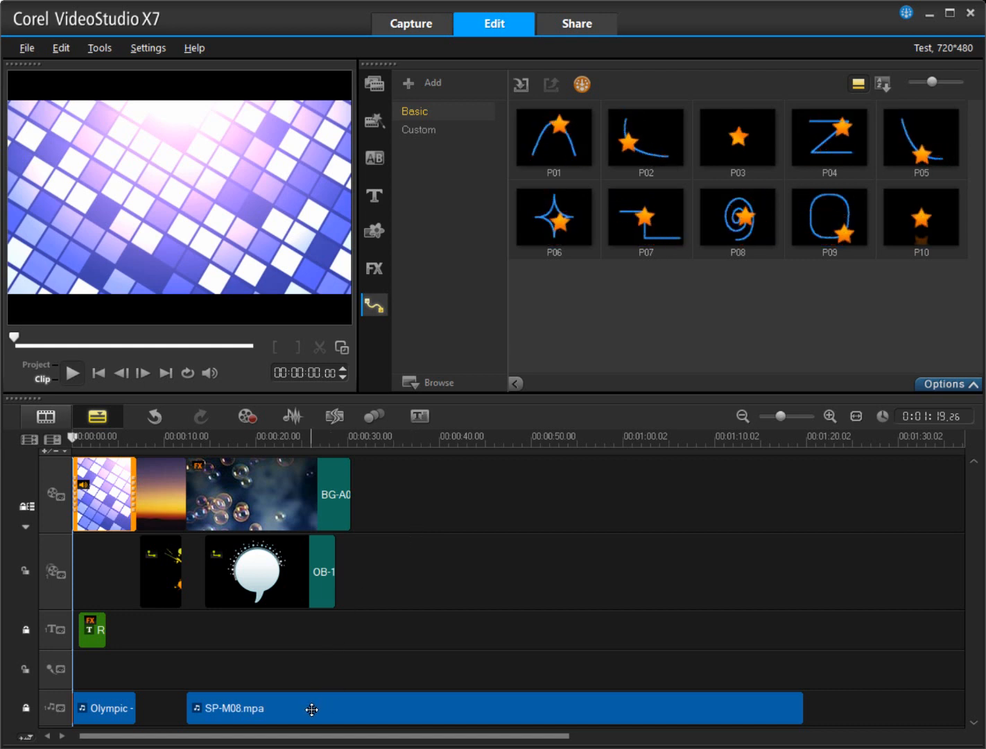
{"action": "left_click", "coordinate": [341, 424]}
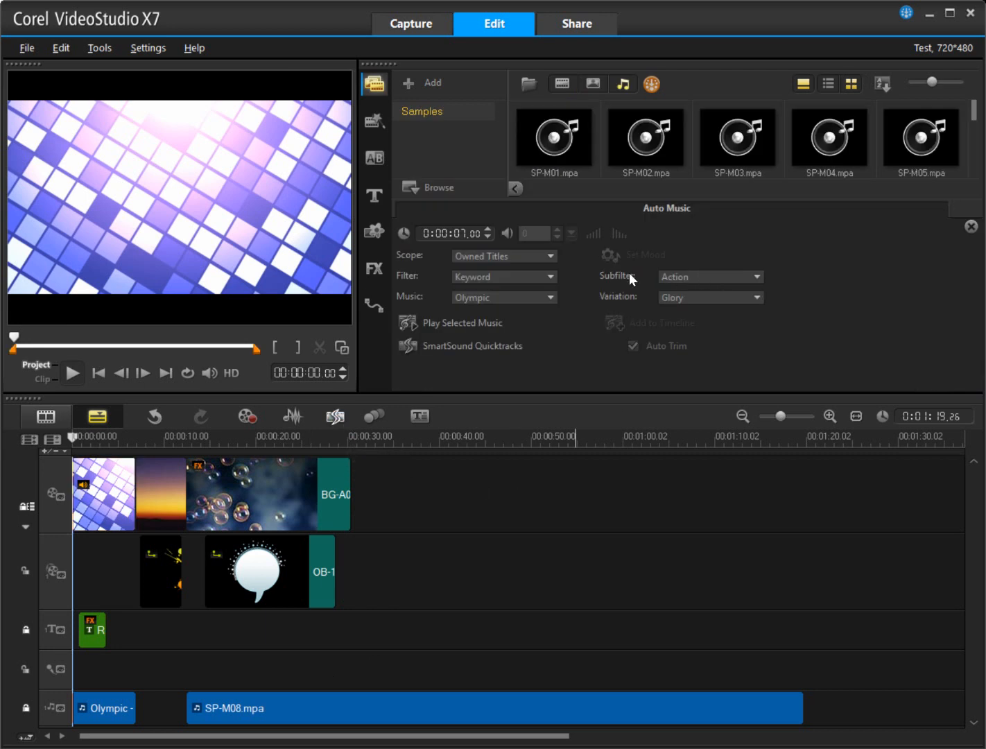
{"action": "left_click", "coordinate": [472, 321]}
{"action": "left_click", "coordinate": [443, 326]}
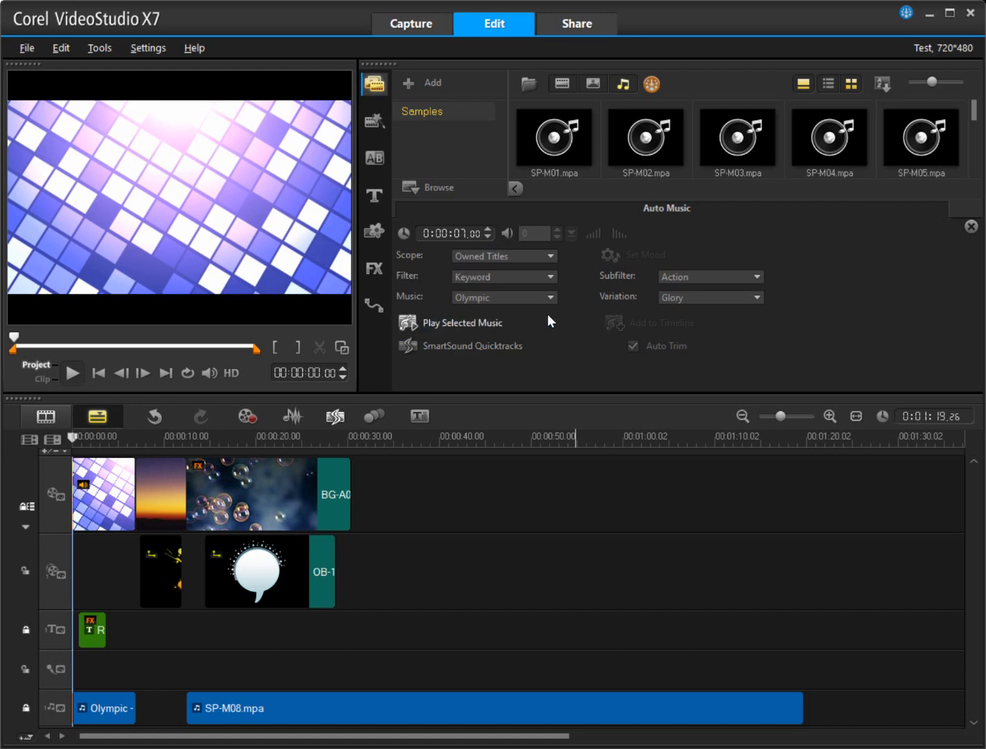
{"action": "left_click", "coordinate": [693, 278]}
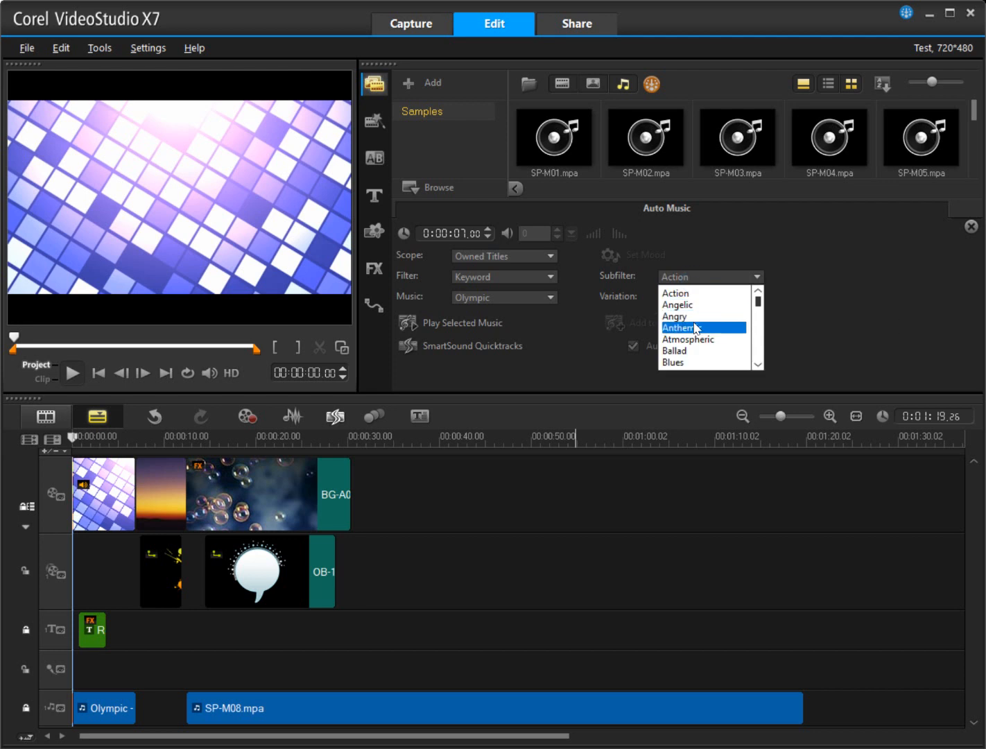
{"action": "left_click", "coordinate": [674, 315]}
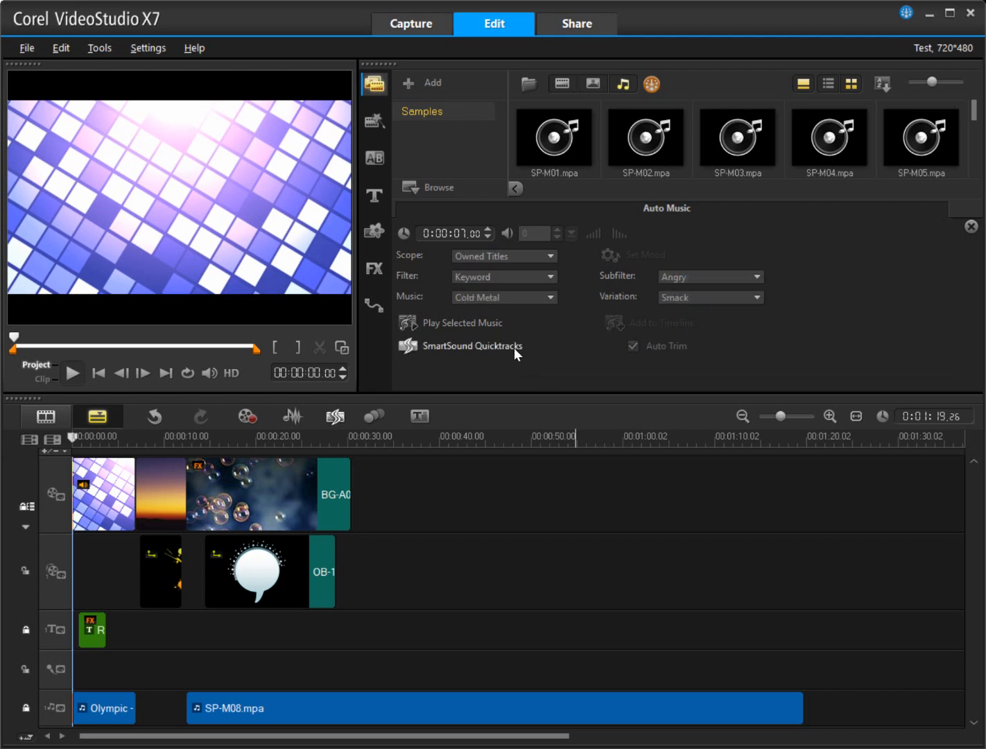
Audition Cold Metal and, with the Auto Music filter set to Intensity, American Sunrise.
{"action": "left_click", "coordinate": [472, 328]}
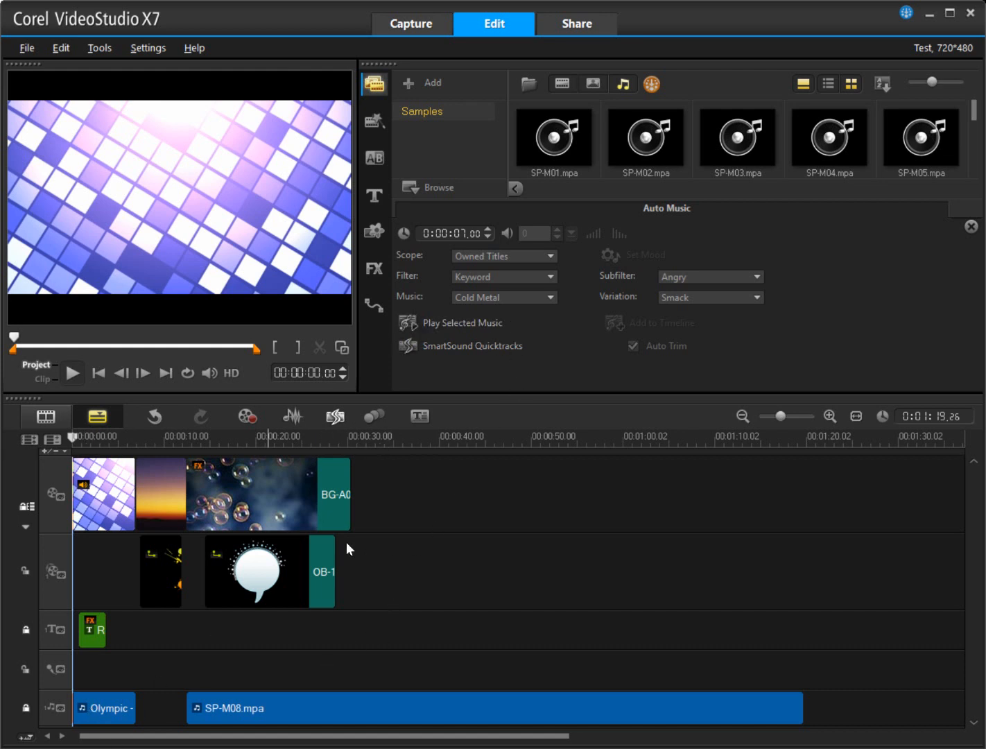
{"action": "left_click", "coordinate": [525, 282]}
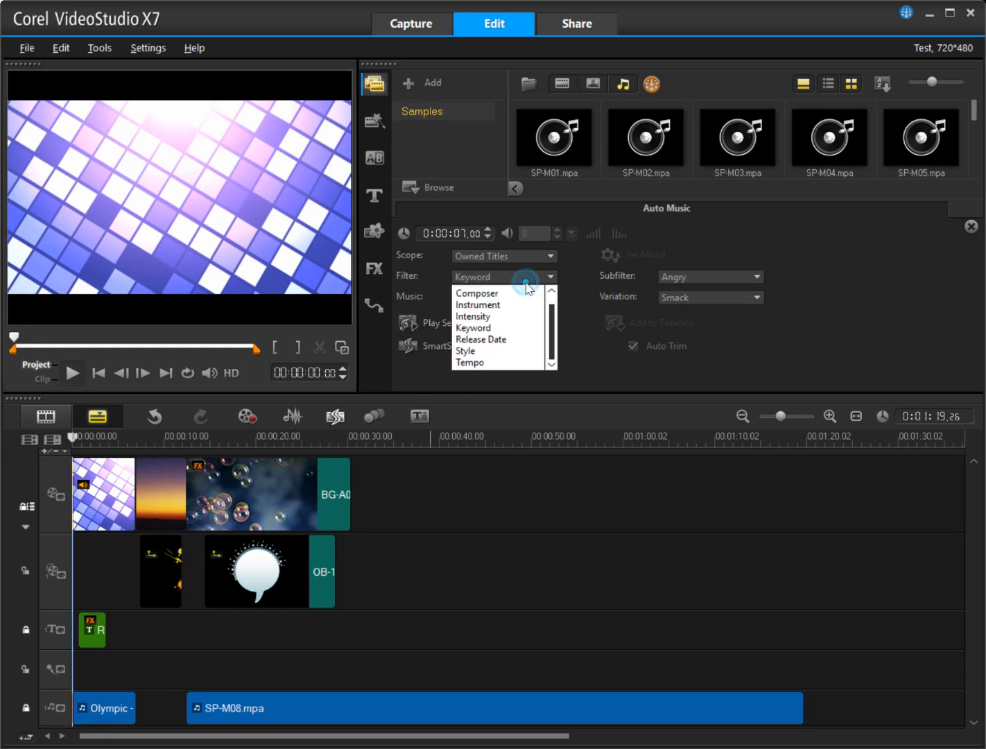
{"action": "left_click", "coordinate": [527, 318]}
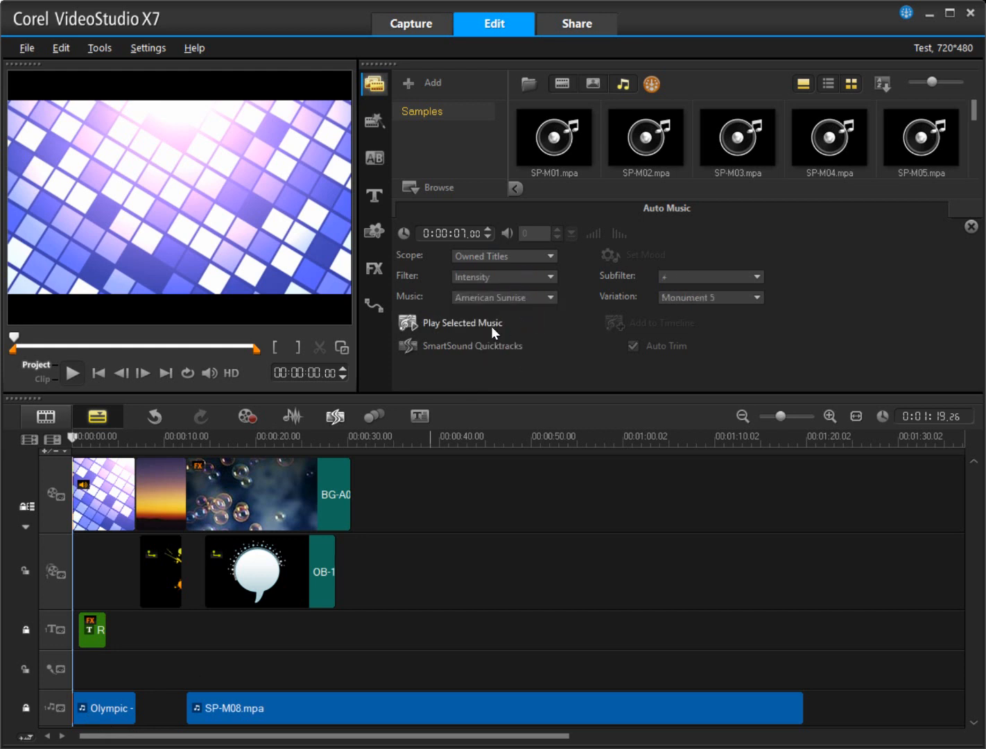
{"action": "left_click", "coordinate": [472, 326]}
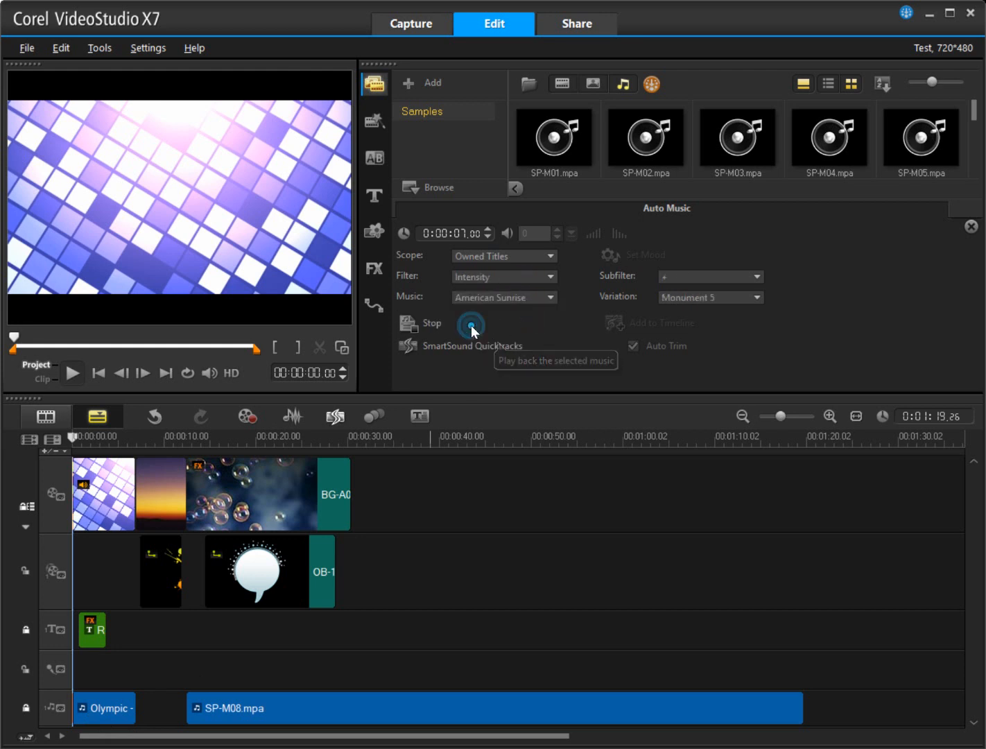
Audition Handel Air Piano under the Intensity filter and switch the Auto Music selection to Introspective.
{"action": "left_click", "coordinate": [517, 296]}
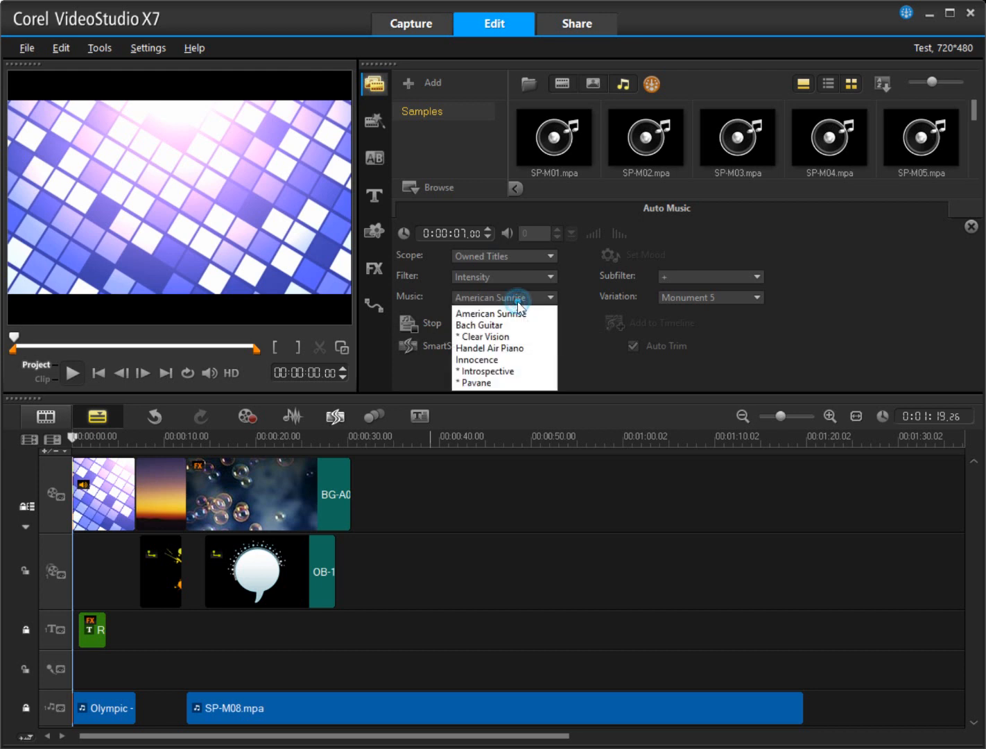
{"action": "left_click", "coordinate": [520, 351]}
{"action": "left_click", "coordinate": [434, 324]}
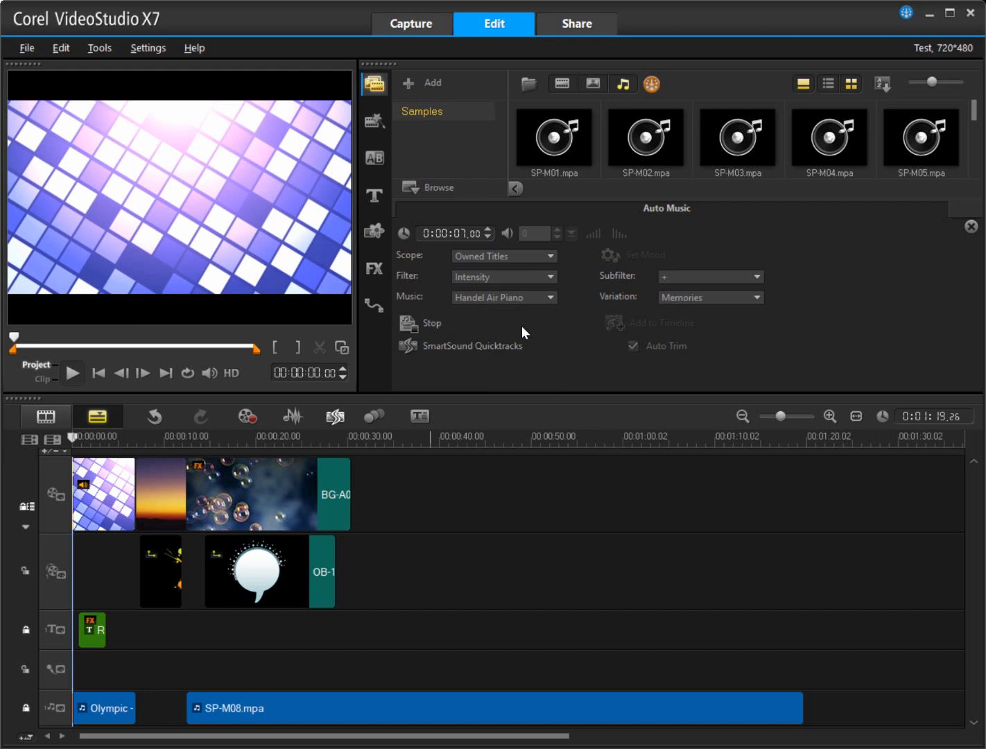
{"action": "left_click", "coordinate": [514, 299]}
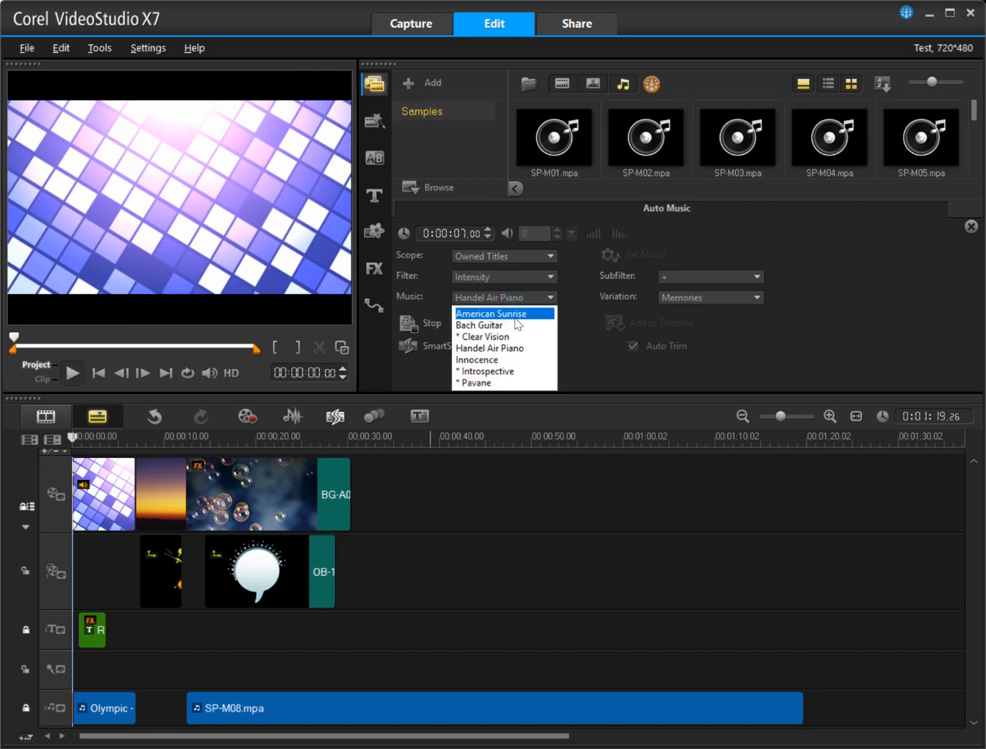
{"action": "left_click", "coordinate": [513, 372]}
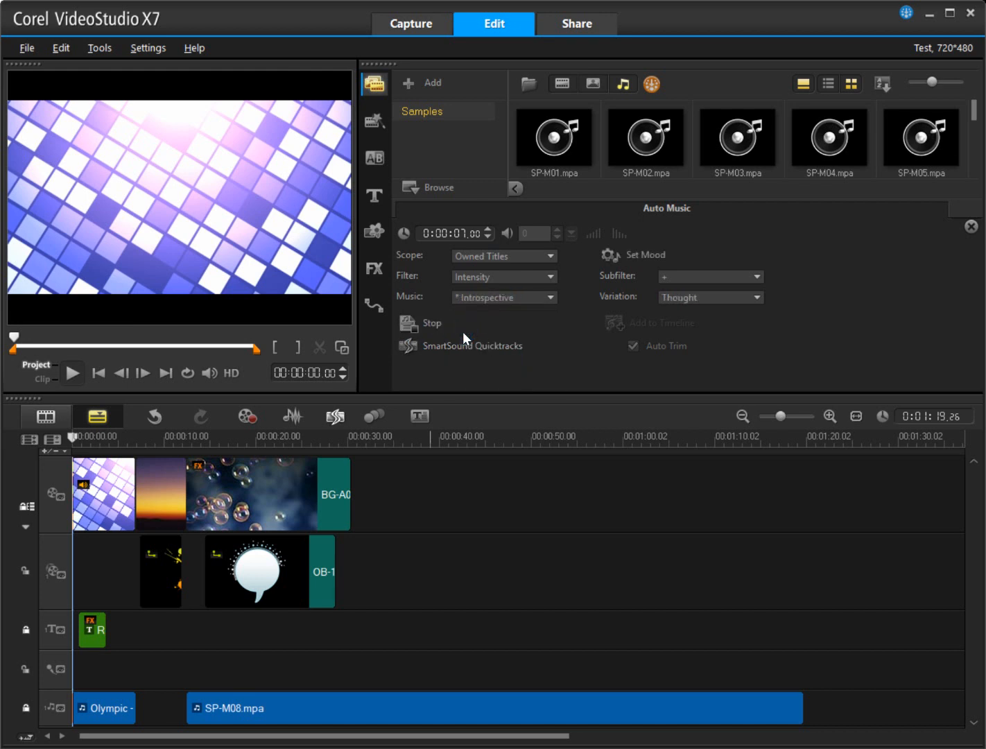
Raise the Drums and Pad levels and lower Rhythm Guitar and Marimba in the mood properties of Introspective.
{"action": "left_click", "coordinate": [633, 254]}
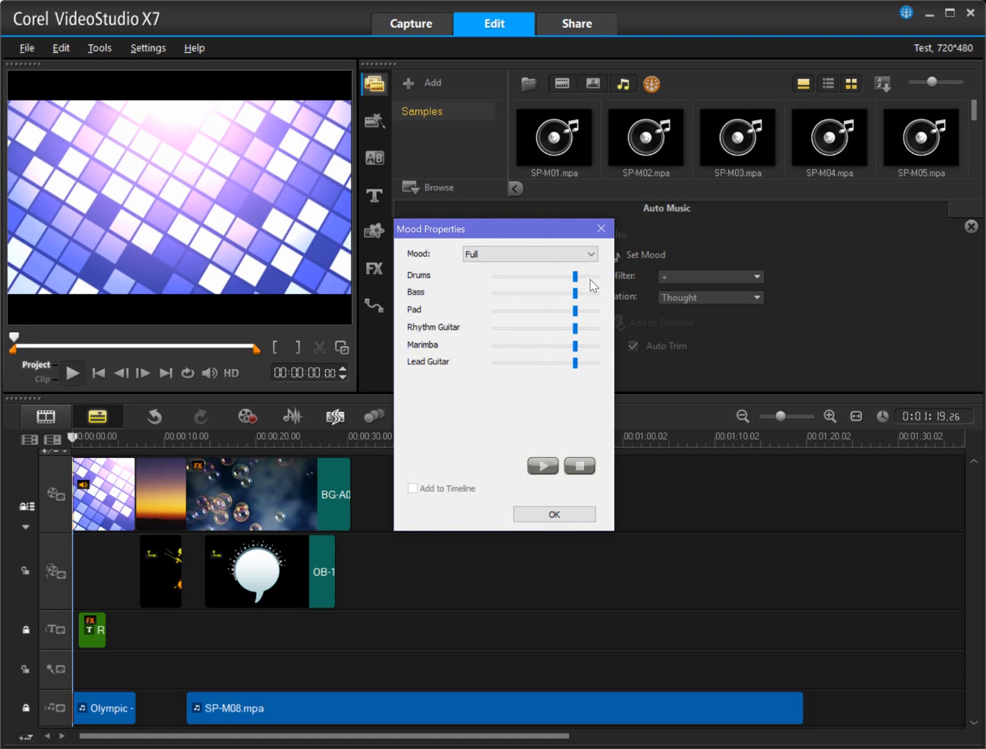
{"action": "left_click", "coordinate": [593, 311]}
{"action": "left_click", "coordinate": [534, 329]}
{"action": "left_click", "coordinate": [509, 345]}
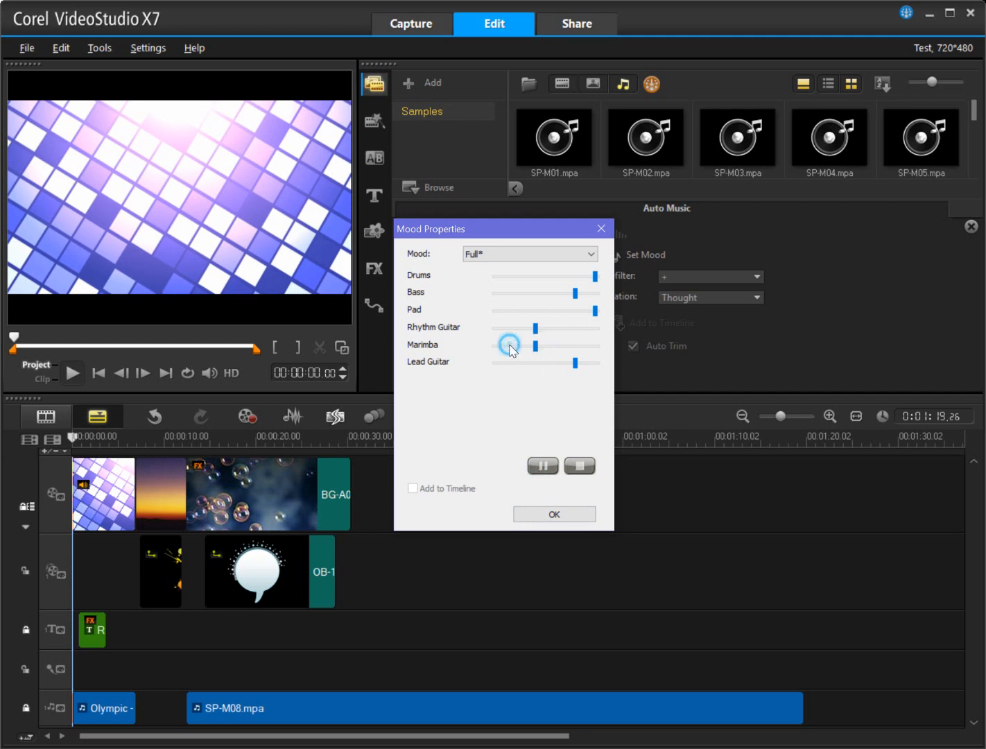
{"action": "left_click", "coordinate": [554, 515]}
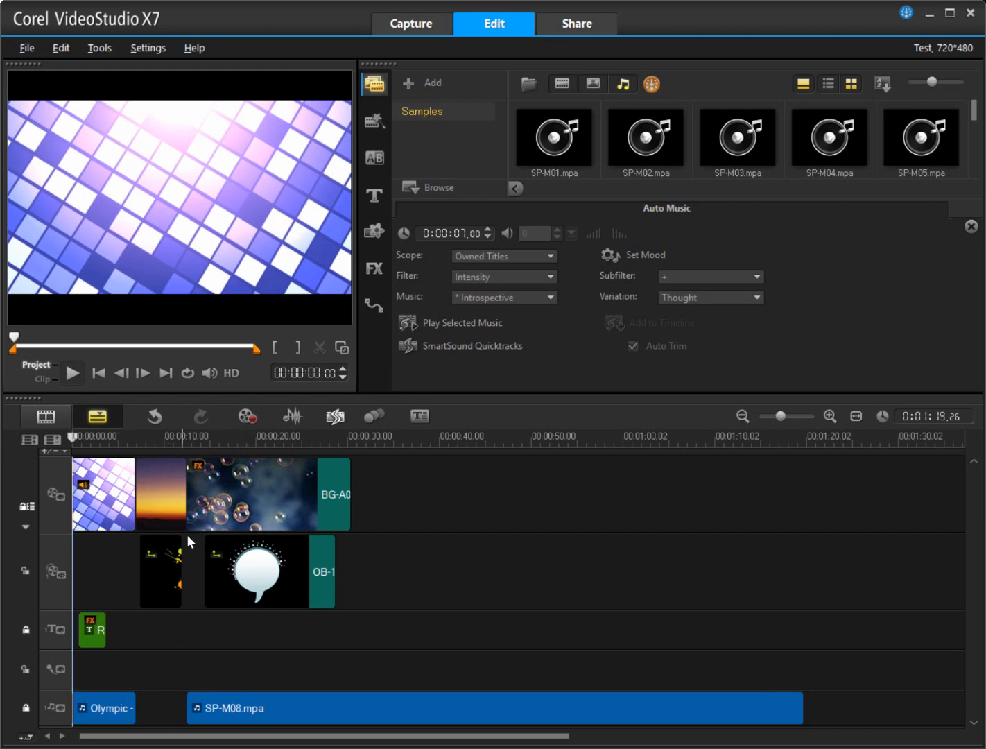
Position the playhead at the end of the first Olympic music clip and switch the preview to project mode.
{"action": "left_click", "coordinate": [145, 441]}
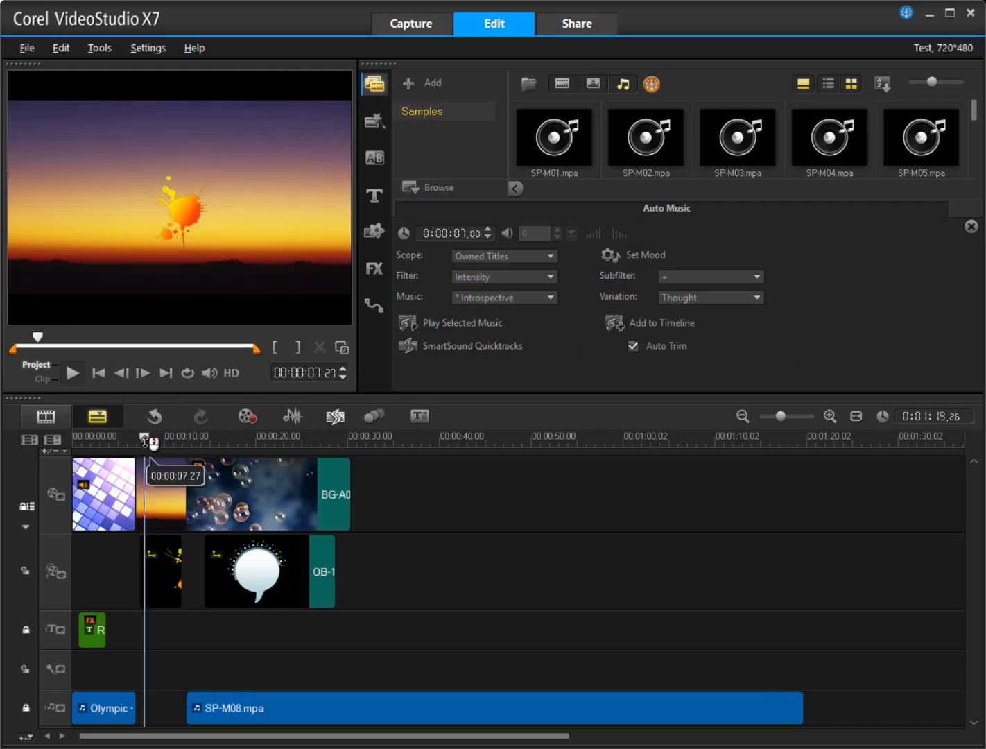
{"action": "left_click_drag", "start_coordinate": [145, 441], "coordinate": [136, 444]}
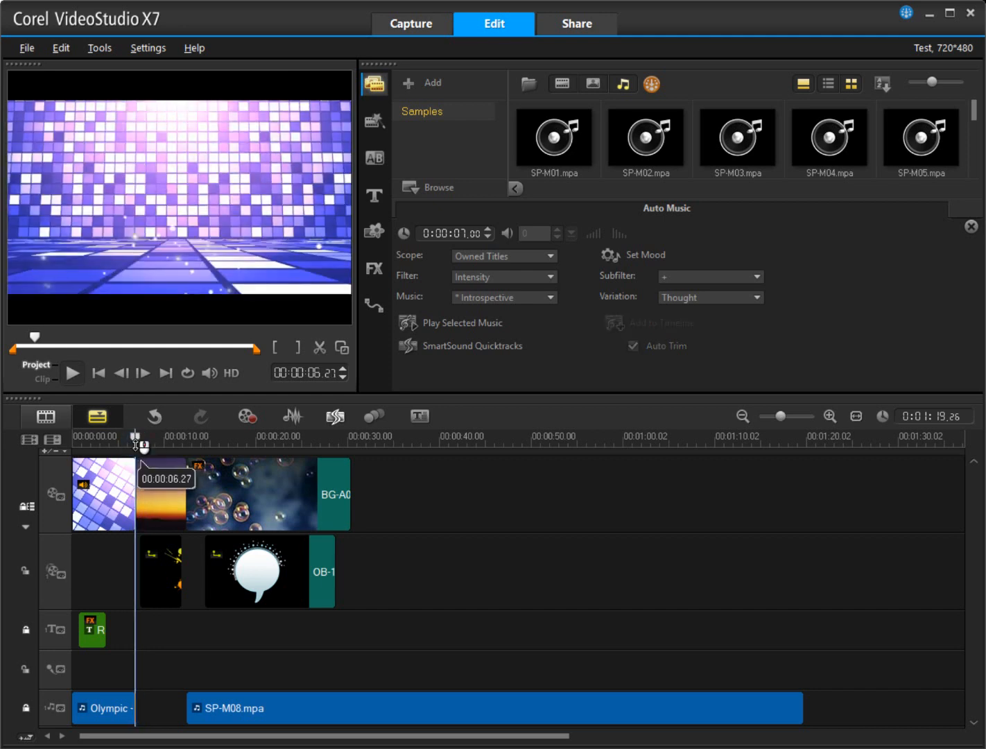
{"action": "left_click", "coordinate": [145, 708]}
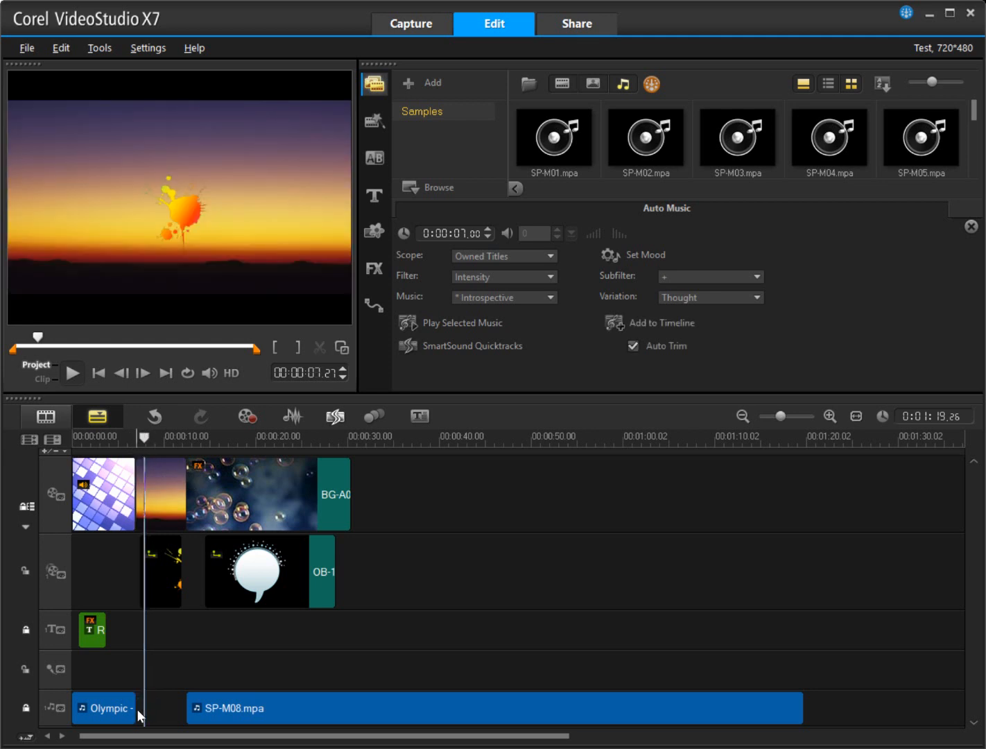
{"action": "left_click", "coordinate": [135, 710]}
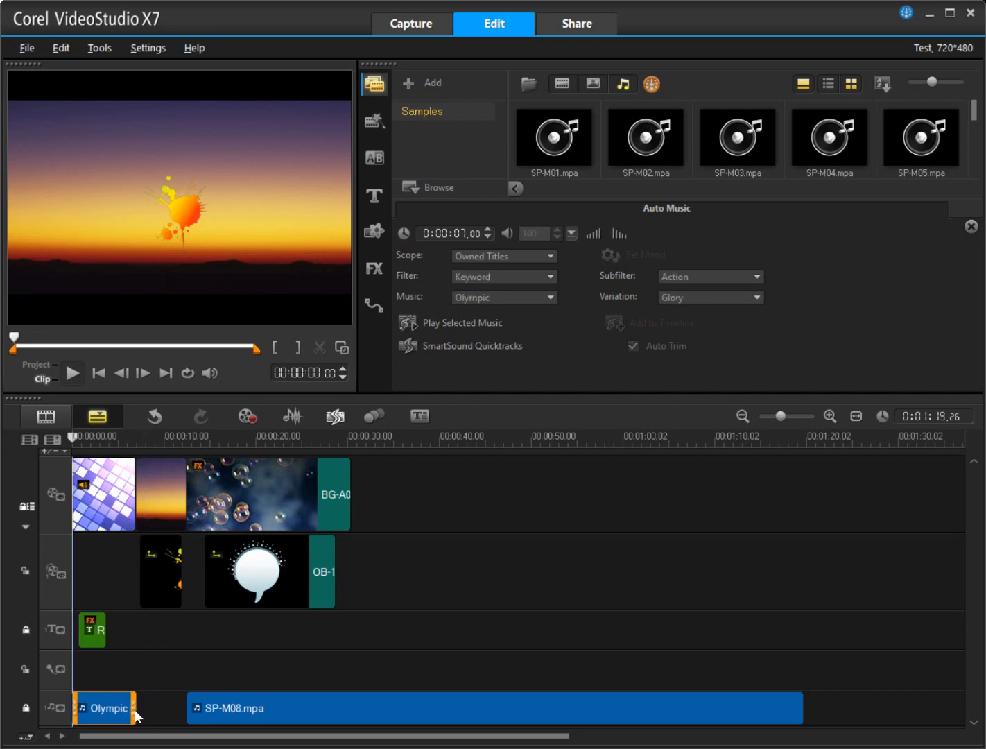
{"action": "left_click", "coordinate": [164, 375]}
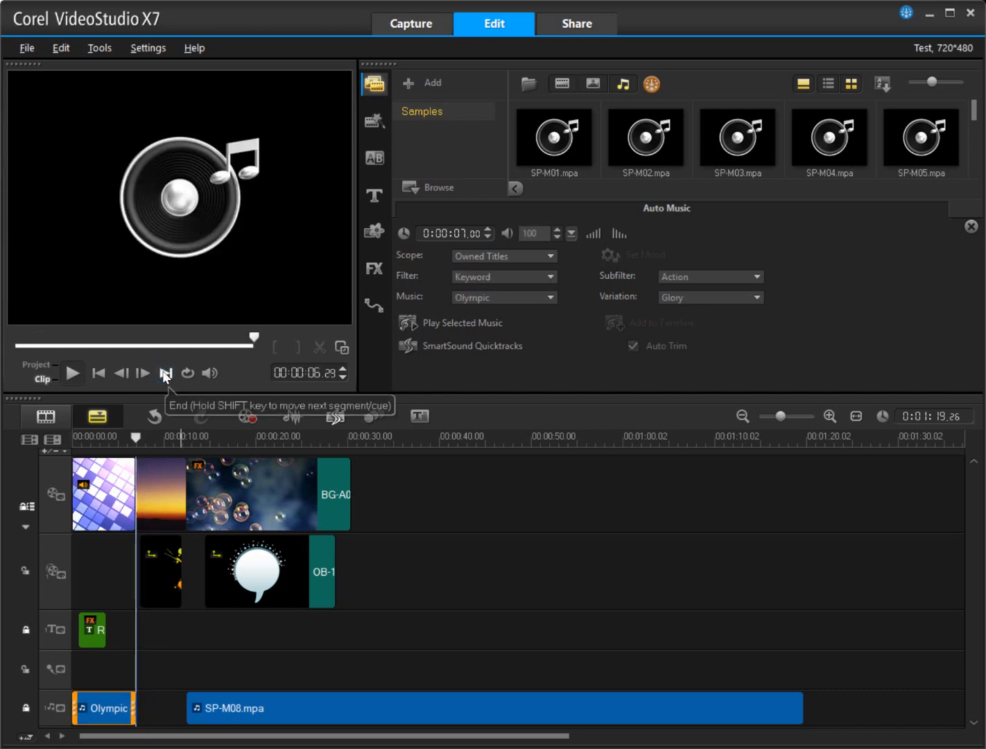
{"action": "left_click", "coordinate": [45, 381]}
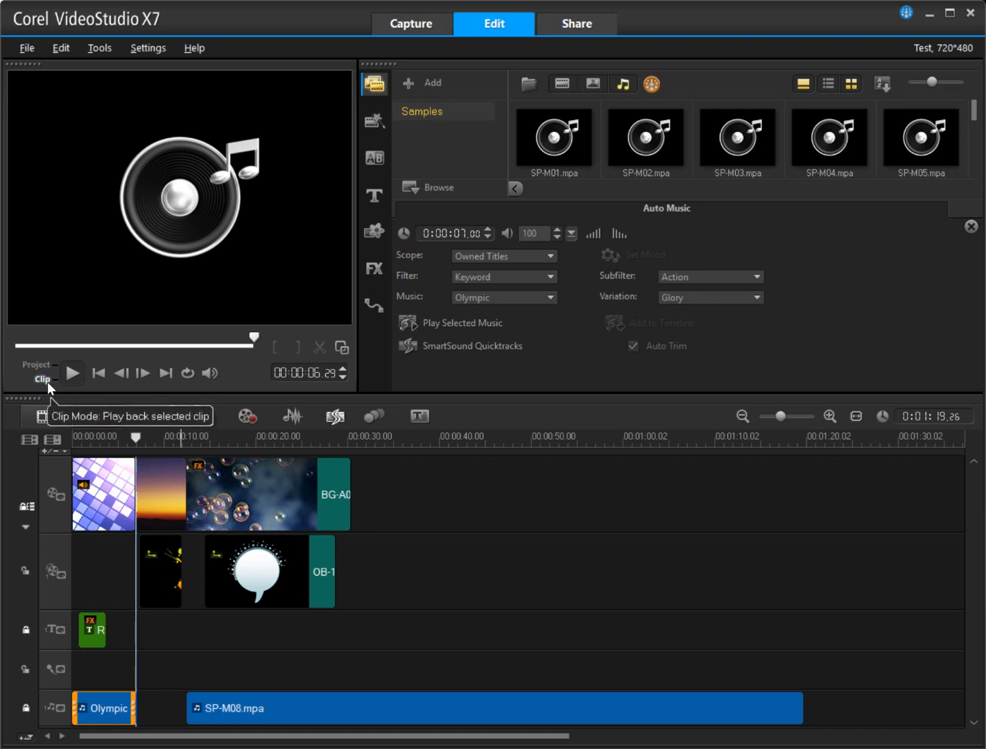
{"action": "left_click", "coordinate": [48, 365]}
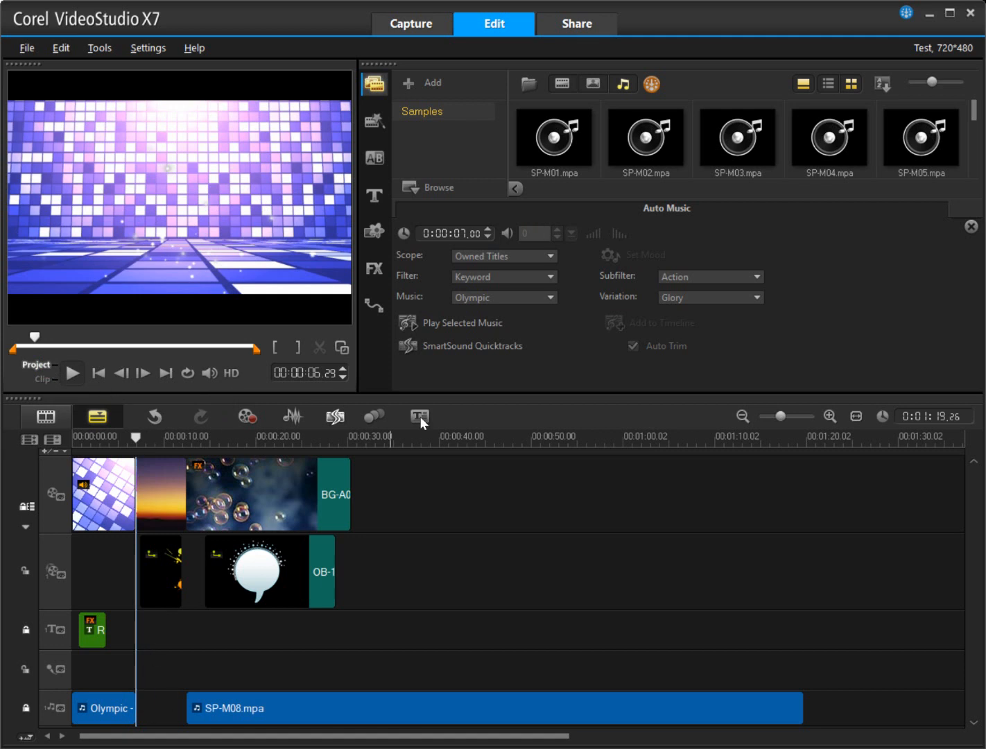
Add the Olympic music with Auto Trim to the music track at 7 seconds, filling the gap before SP-M08.mpa.
{"action": "left_click", "coordinate": [143, 373]}
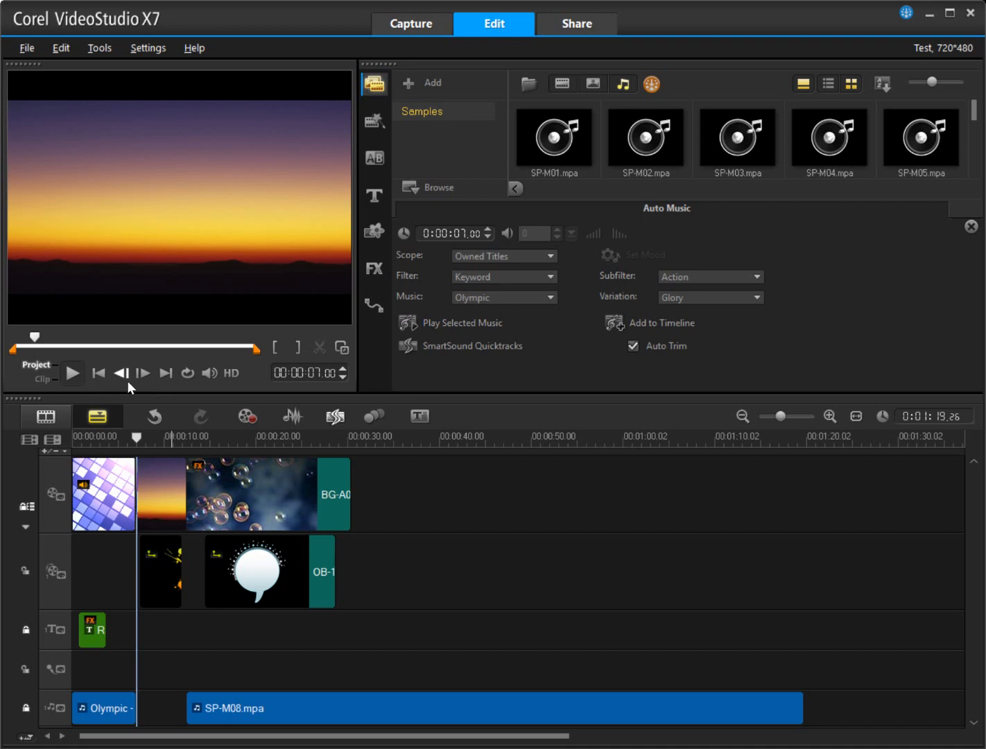
{"action": "left_click", "coordinate": [136, 378]}
{"action": "left_click", "coordinate": [135, 378]}
{"action": "left_click", "coordinate": [136, 377]}
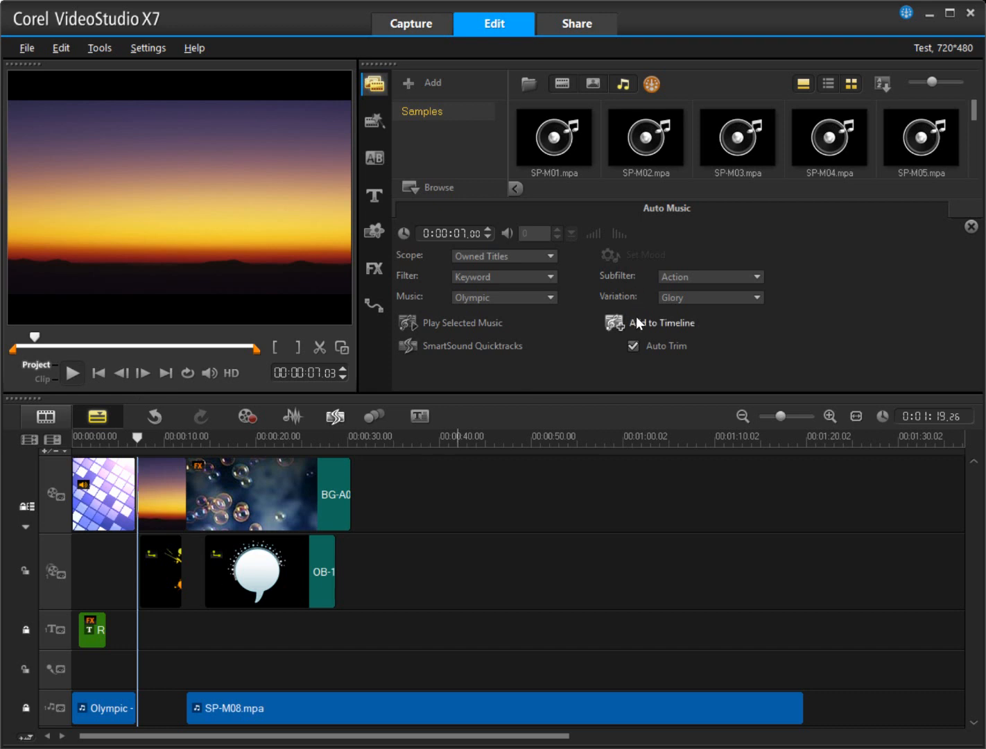
{"action": "left_click", "coordinate": [119, 376]}
{"action": "left_click", "coordinate": [120, 375]}
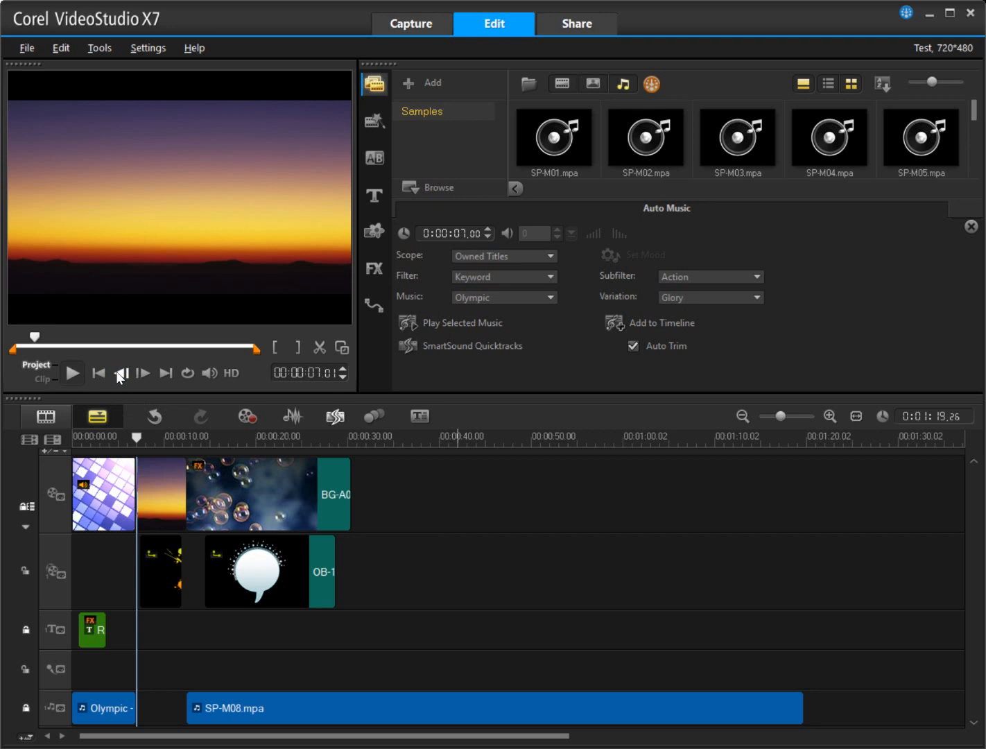
{"action": "left_click", "coordinate": [120, 376]}
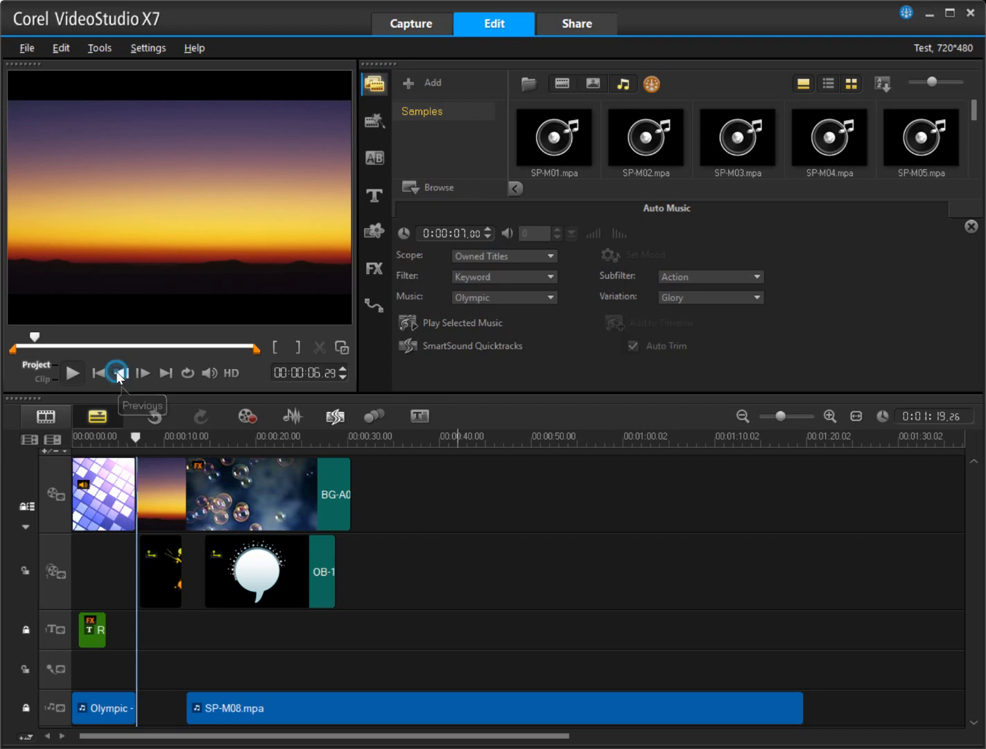
{"action": "left_click", "coordinate": [120, 375]}
{"action": "left_click", "coordinate": [142, 373]}
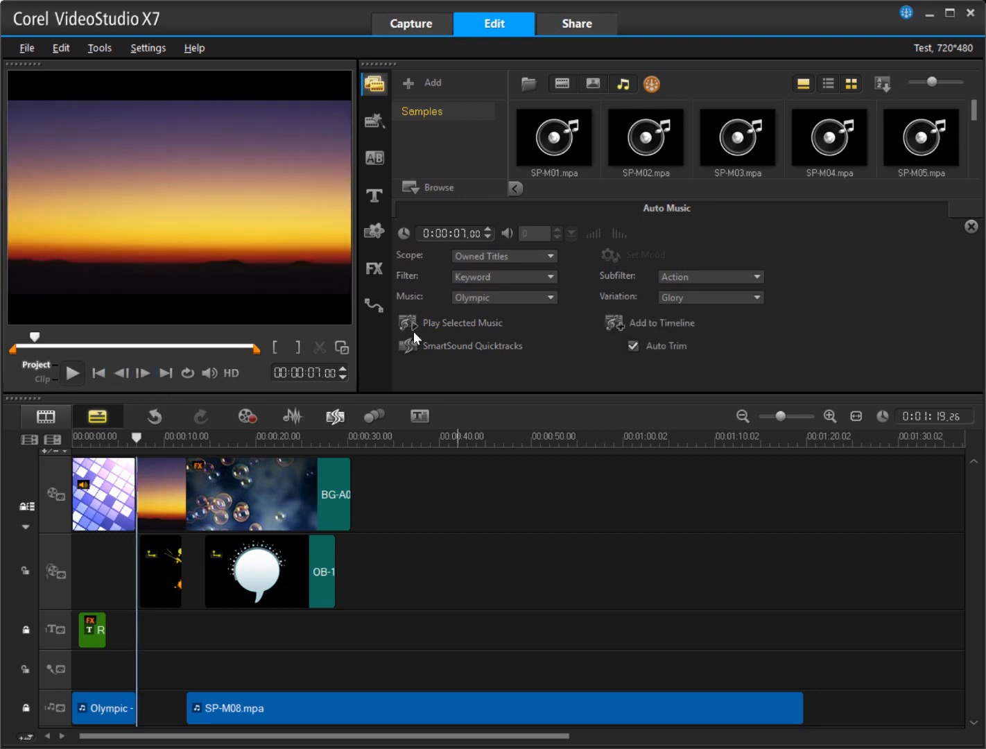
{"action": "left_click", "coordinate": [636, 322]}
{"action": "left_click", "coordinate": [161, 708]}
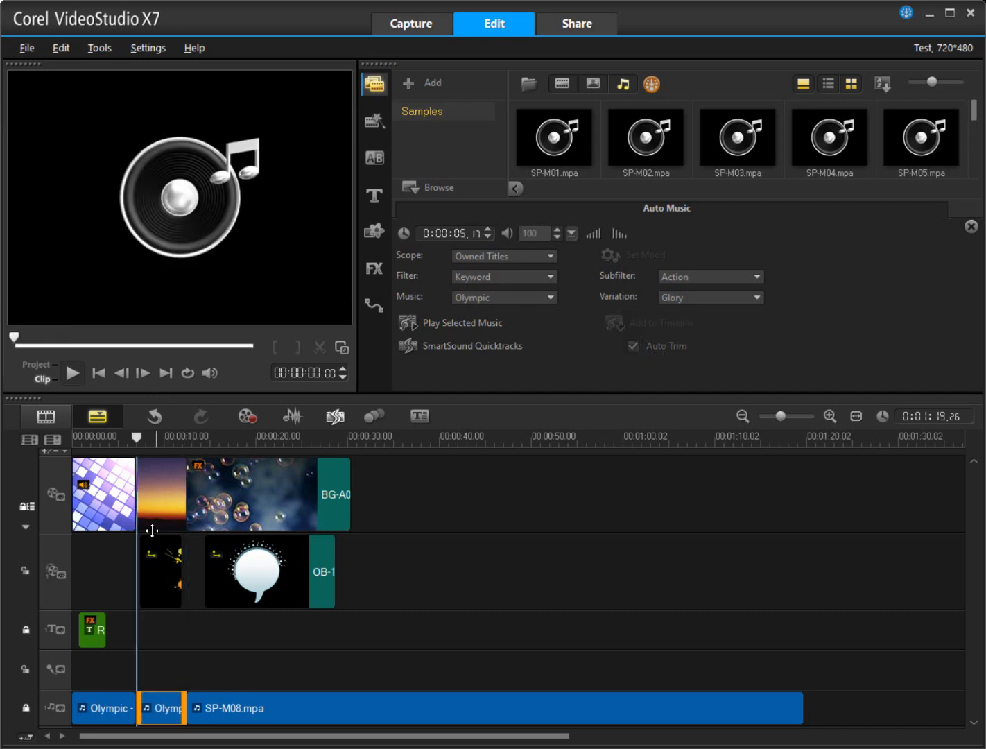
Play back the project from shortly before the second Olympic music clip into the bubble clip.
{"action": "left_click", "coordinate": [125, 437]}
{"action": "left_click", "coordinate": [69, 372]}
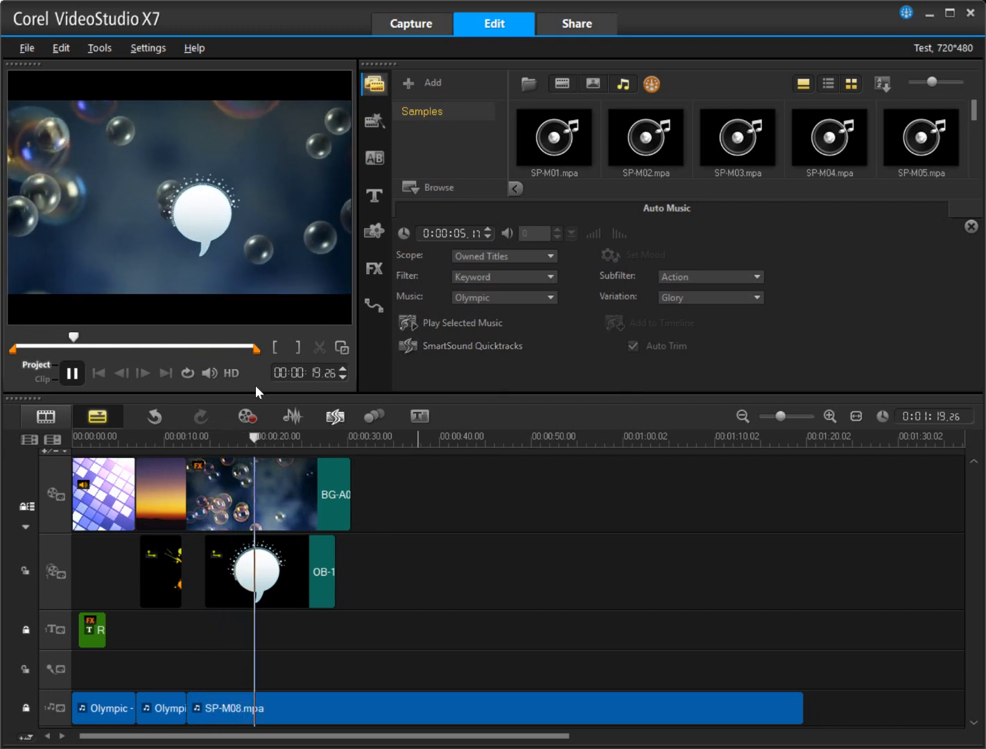
{"action": "left_click", "coordinate": [475, 322]}
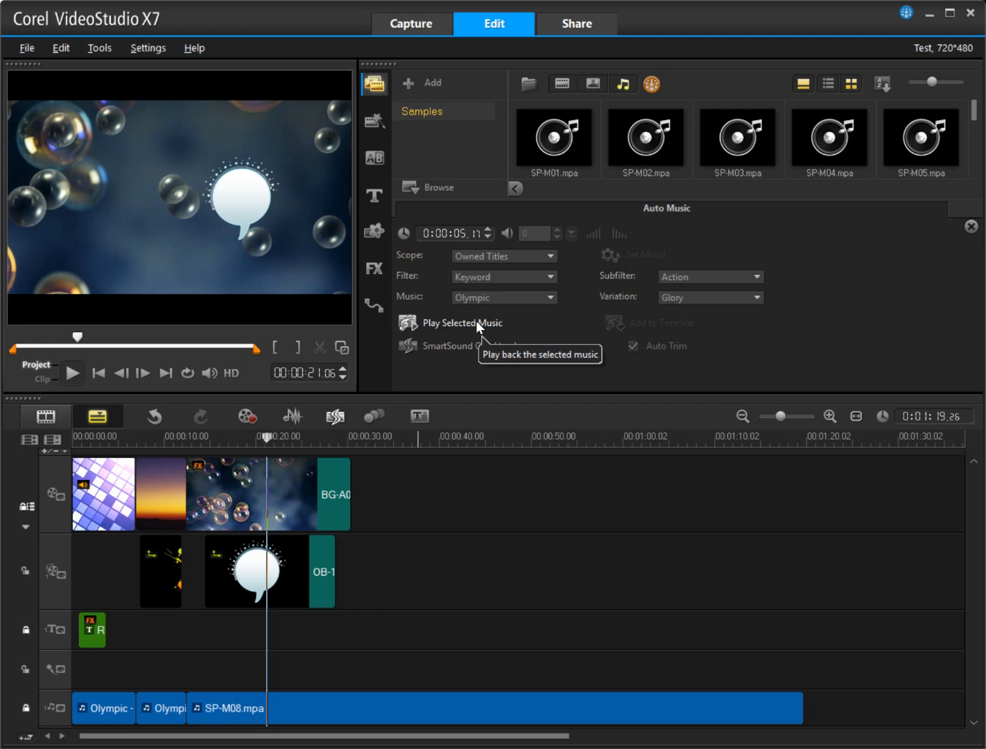
Audition the Olympic and Tribal Theory selections in Auto Music.
{"action": "left_click", "coordinate": [520, 298]}
{"action": "left_click", "coordinate": [521, 315]}
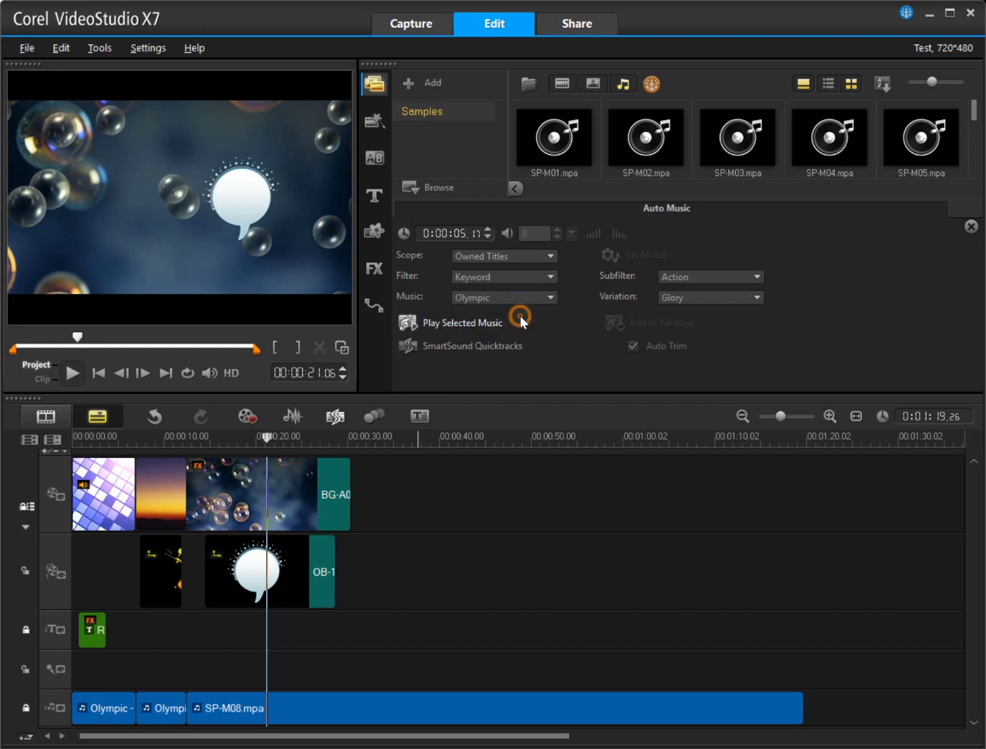
{"action": "left_click", "coordinate": [478, 328]}
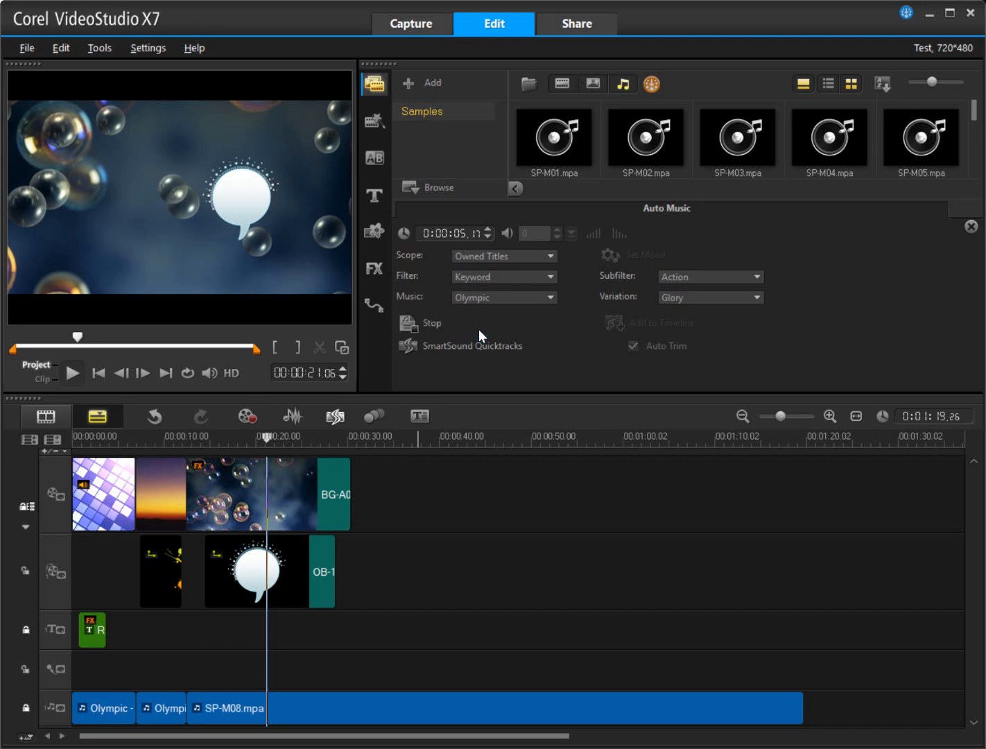
{"action": "left_click", "coordinate": [509, 297]}
{"action": "left_click", "coordinate": [509, 348]}
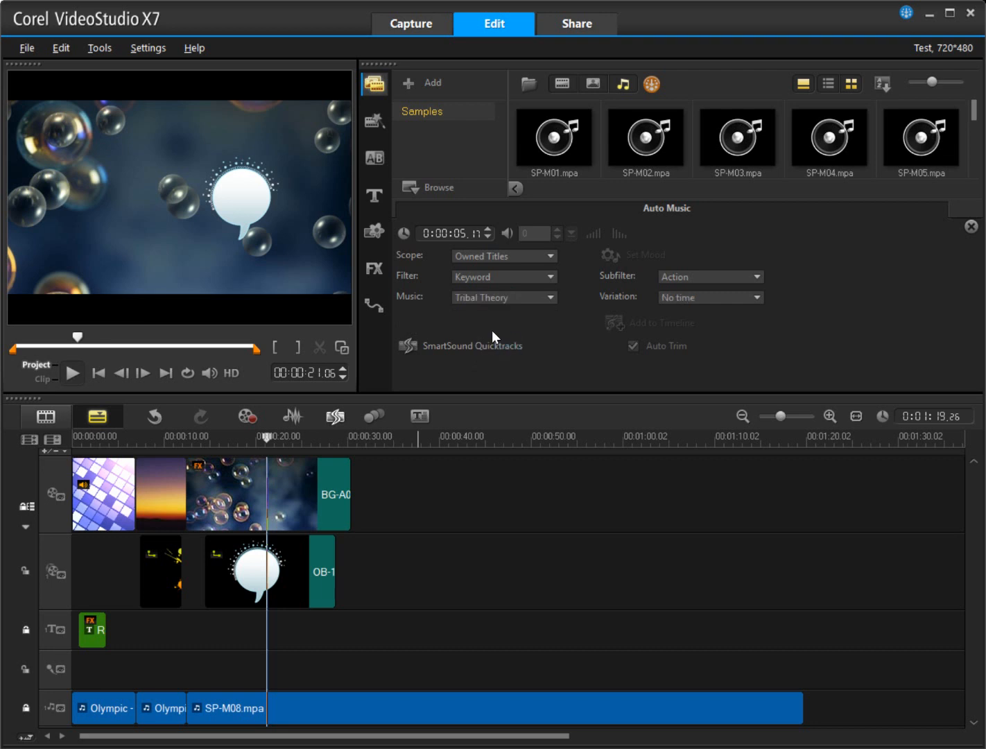
{"action": "left_click", "coordinate": [455, 323]}
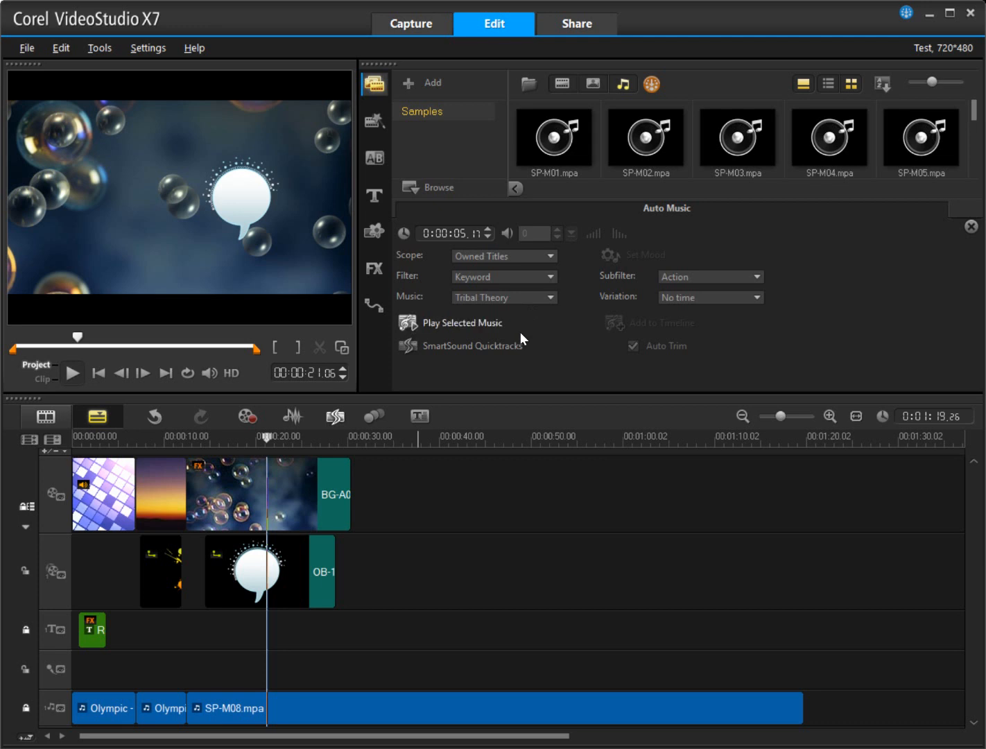
Move SP-M08.mpa on the music track to start at about 14 seconds, aligned with the start of the OB-14 overlay.
{"action": "left_click", "coordinate": [156, 710]}
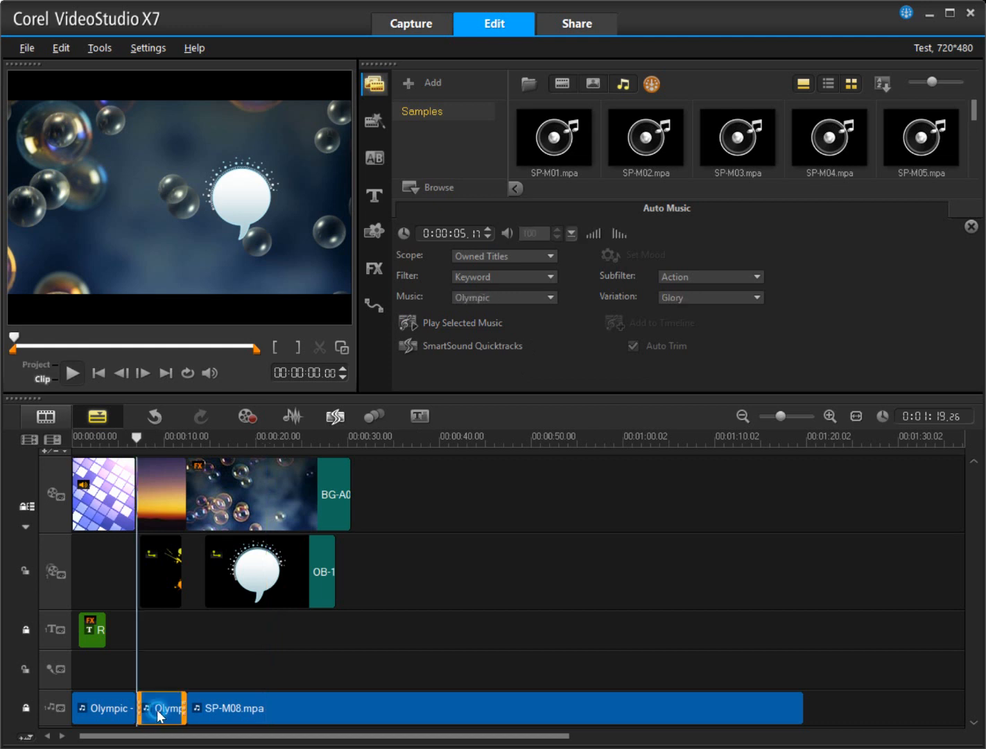
{"action": "left_click", "coordinate": [258, 707]}
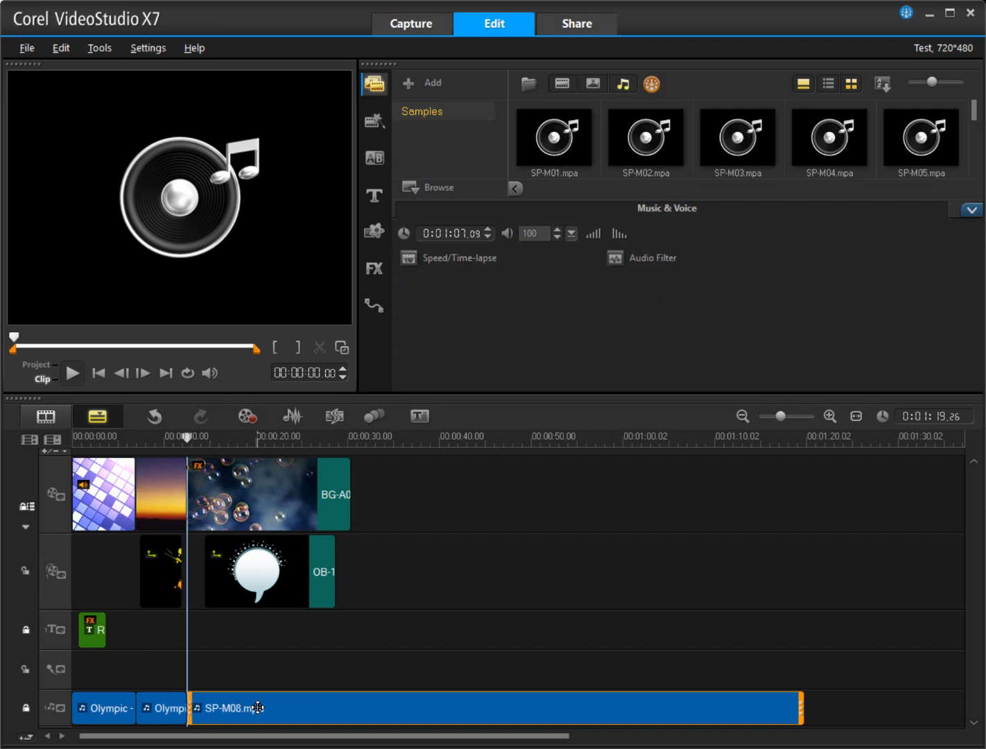
{"action": "left_click_drag", "start_coordinate": [258, 707], "coordinate": [209, 717]}
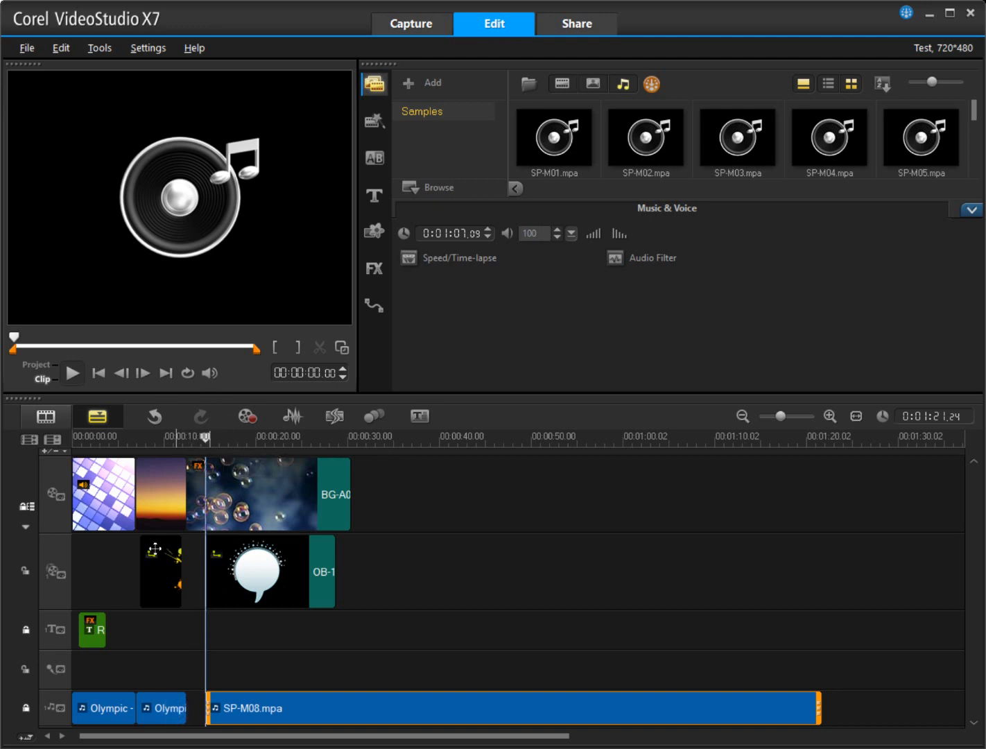
Position the playhead one frame past the second Olympic clip and audition the Olympic and Tribal Theory music in Auto Music.
{"action": "left_click", "coordinate": [174, 709]}
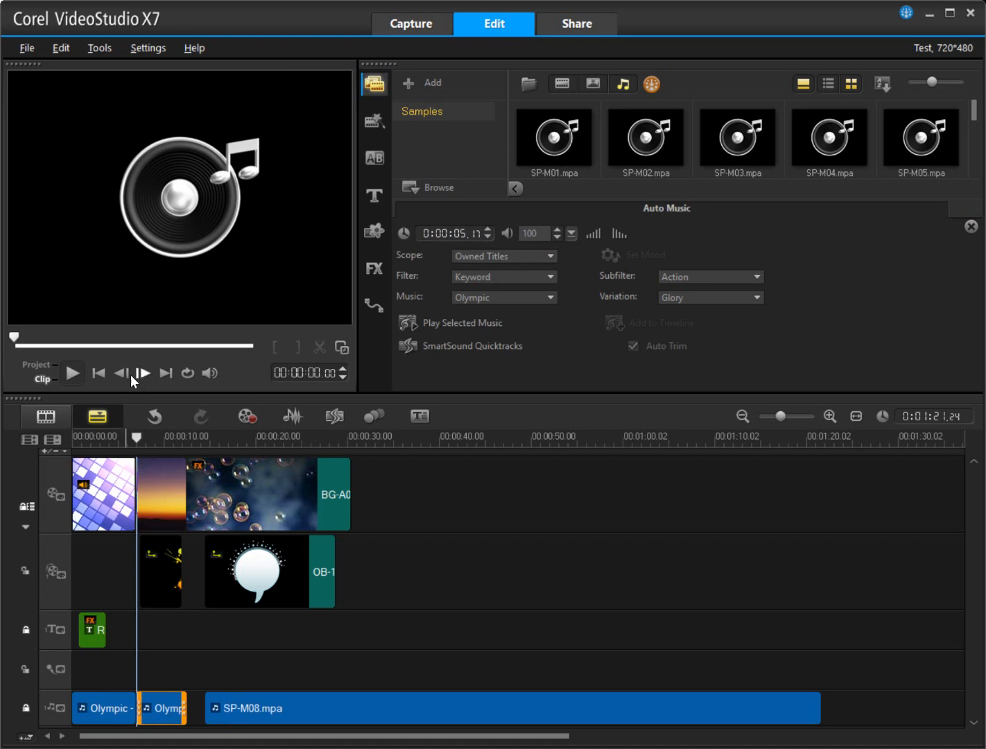
{"action": "left_click", "coordinate": [163, 373]}
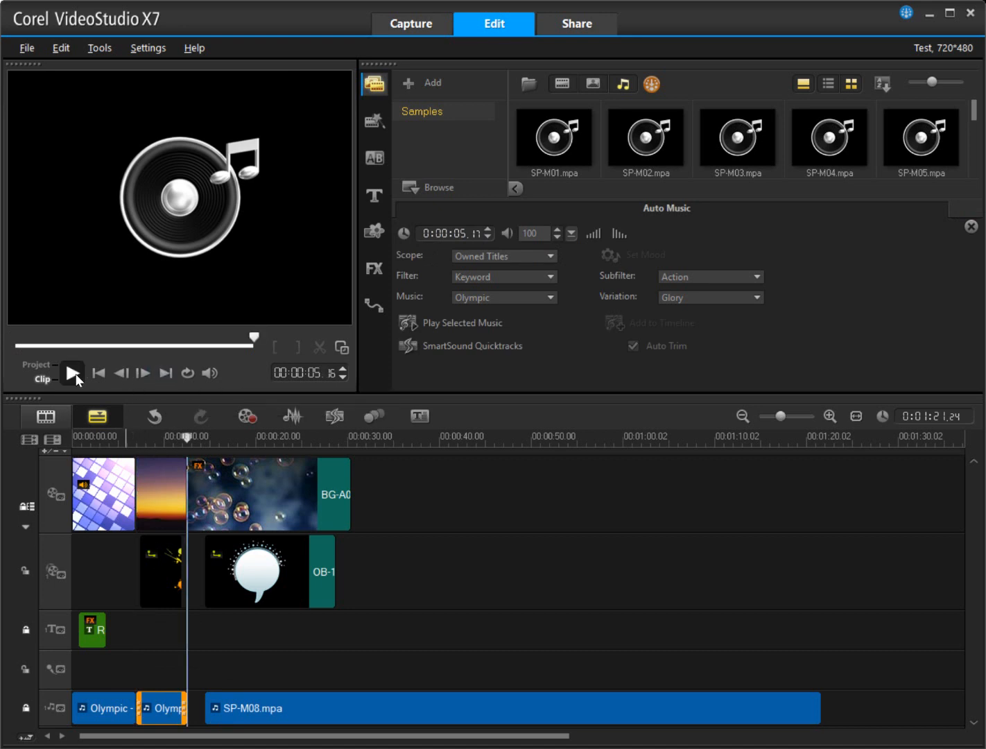
{"action": "left_click", "coordinate": [42, 368]}
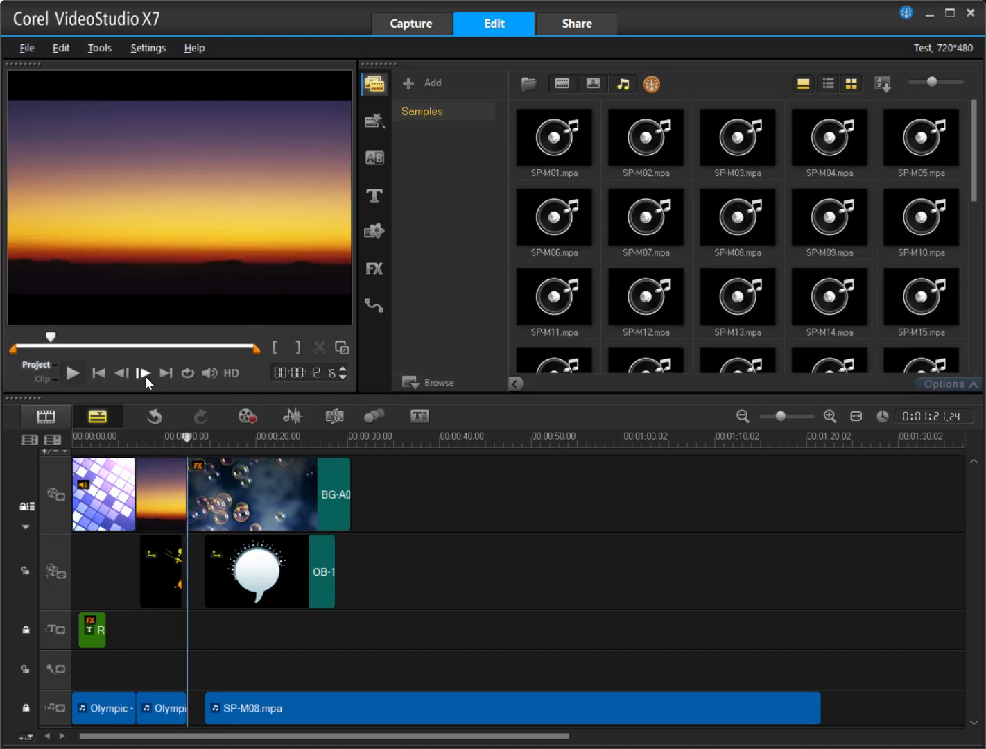
{"action": "left_click", "coordinate": [145, 376]}
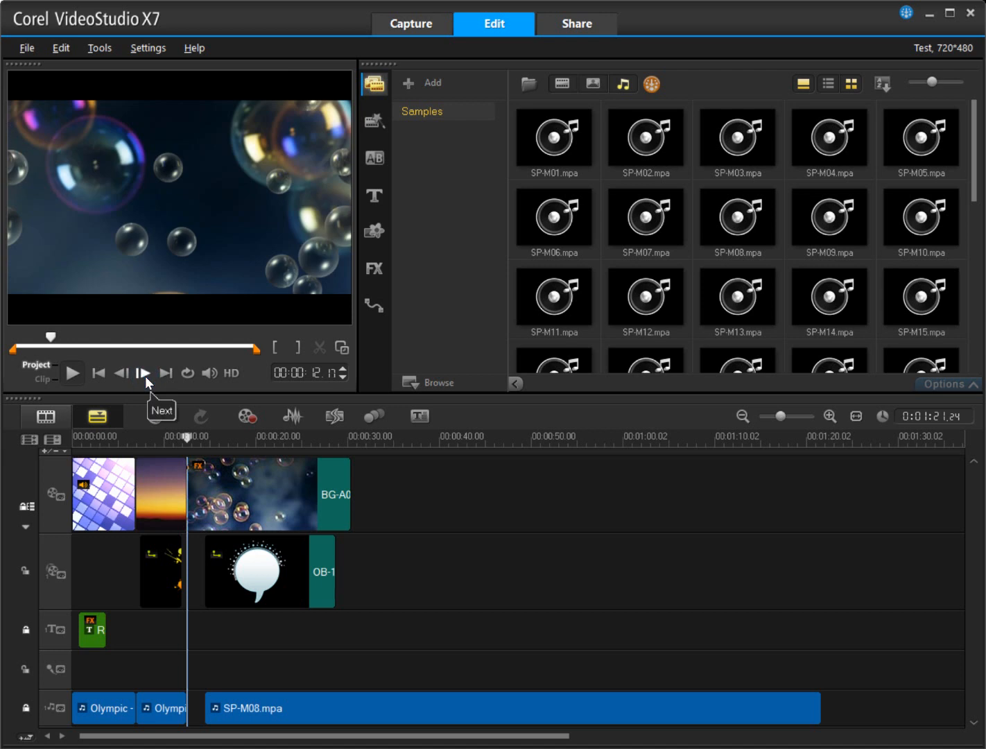
{"action": "left_click", "coordinate": [336, 417]}
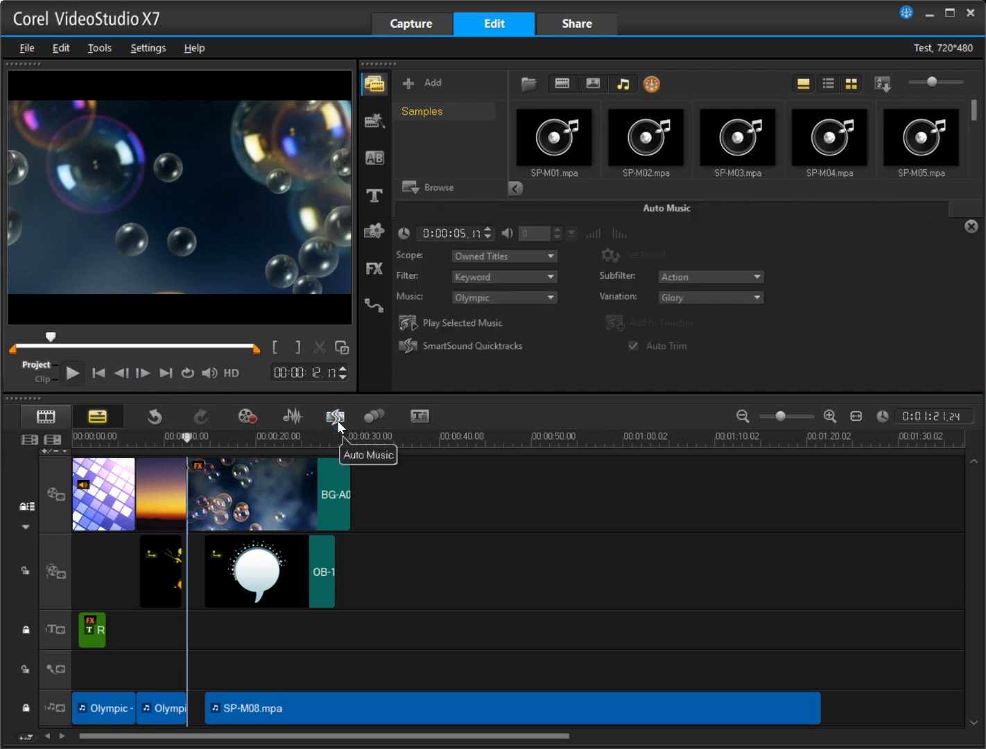
{"action": "left_click", "coordinate": [461, 331]}
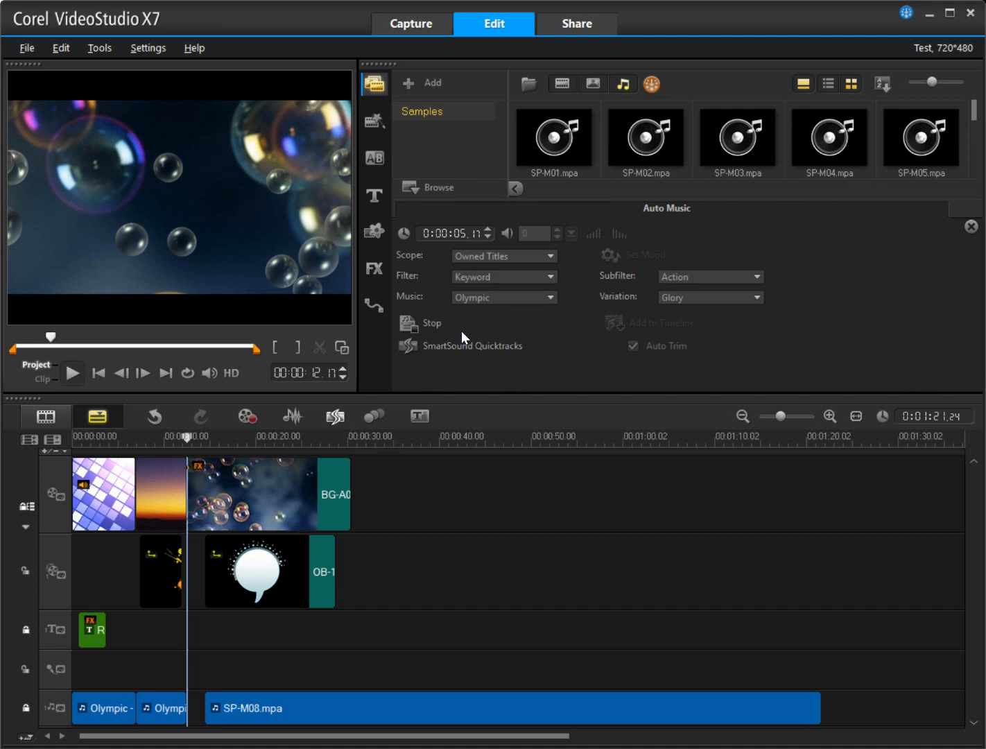
{"action": "left_click", "coordinate": [496, 297]}
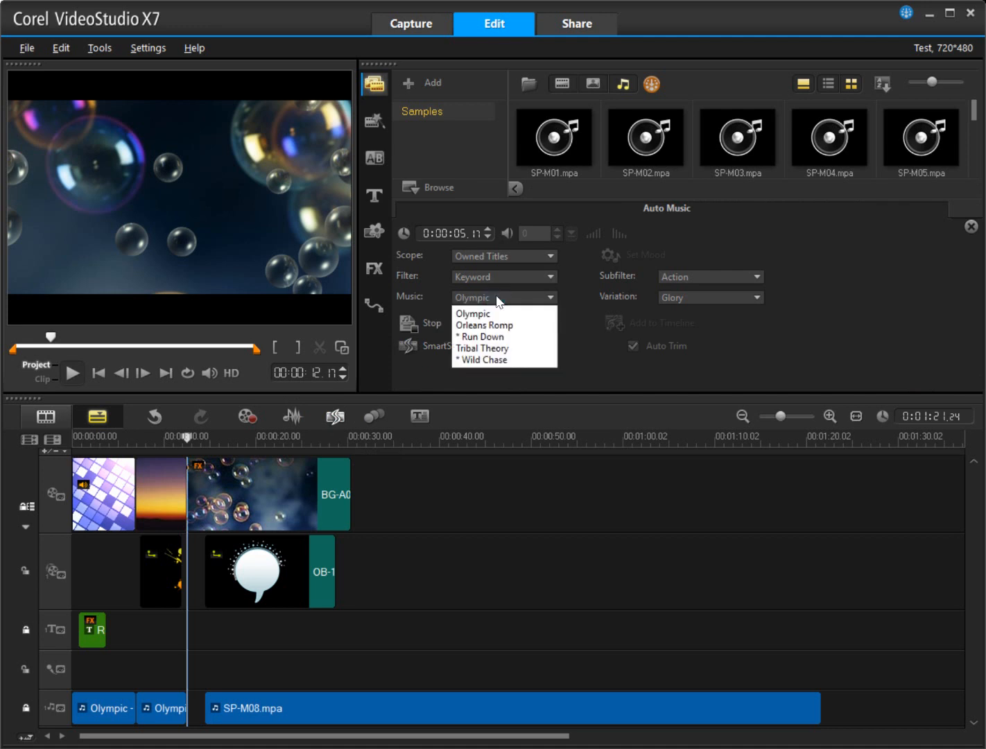
{"action": "left_click", "coordinate": [506, 351]}
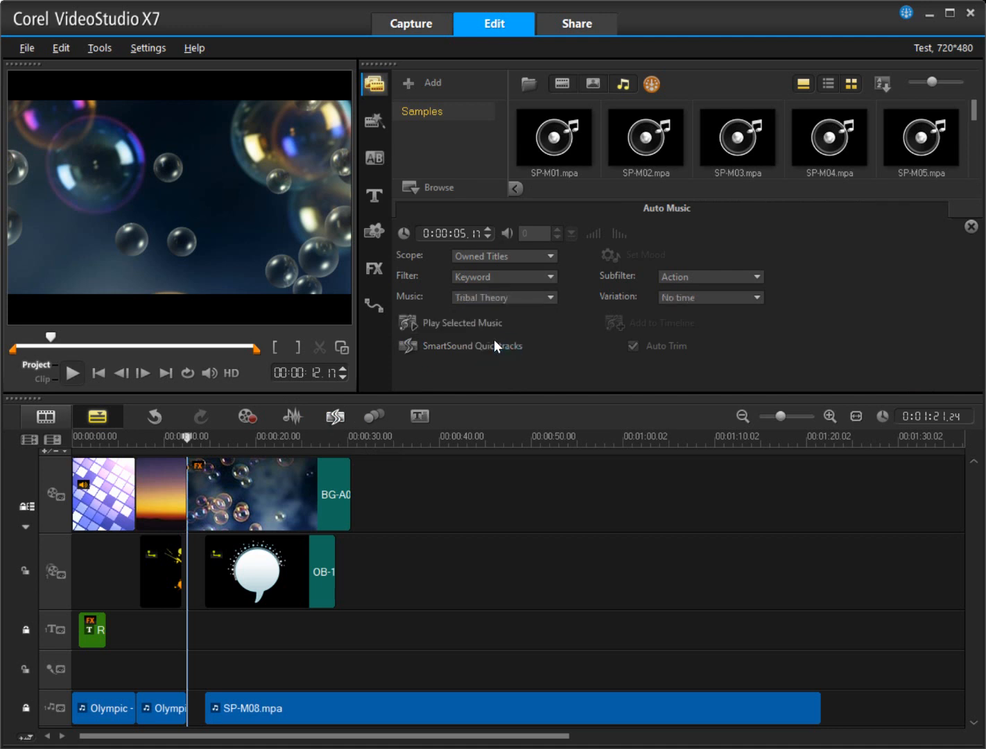
{"action": "left_click", "coordinate": [448, 324]}
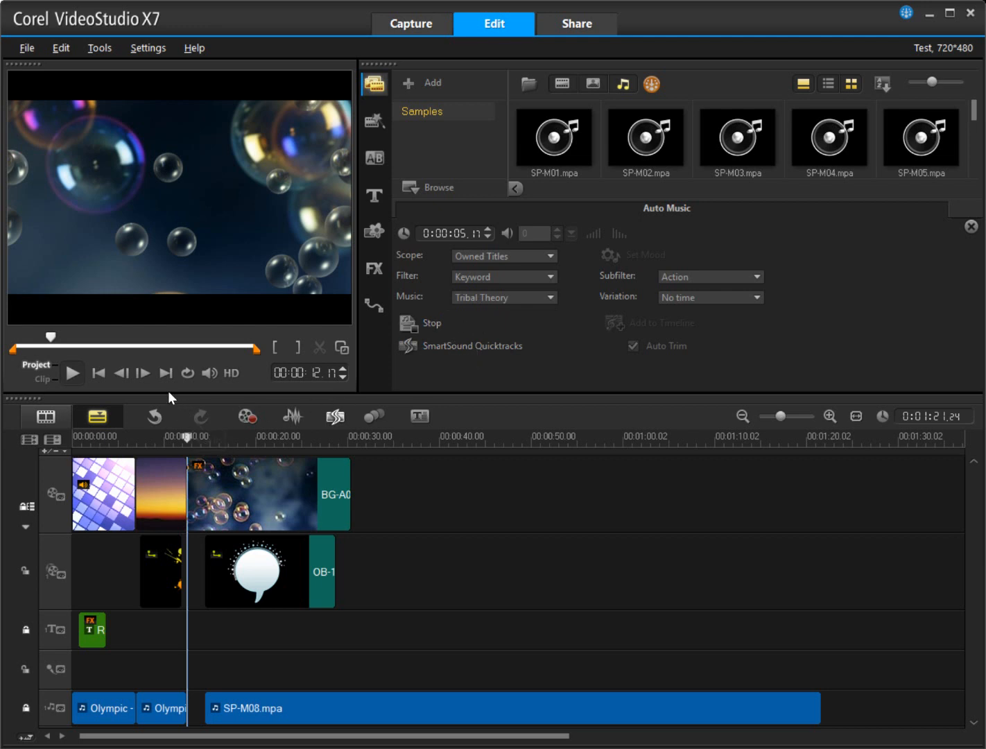
Advance the project playhead to 00:00:12.23 and move SP-M08.mpa on the music track to start at about 19 seconds.
{"action": "left_click", "coordinate": [142, 377]}
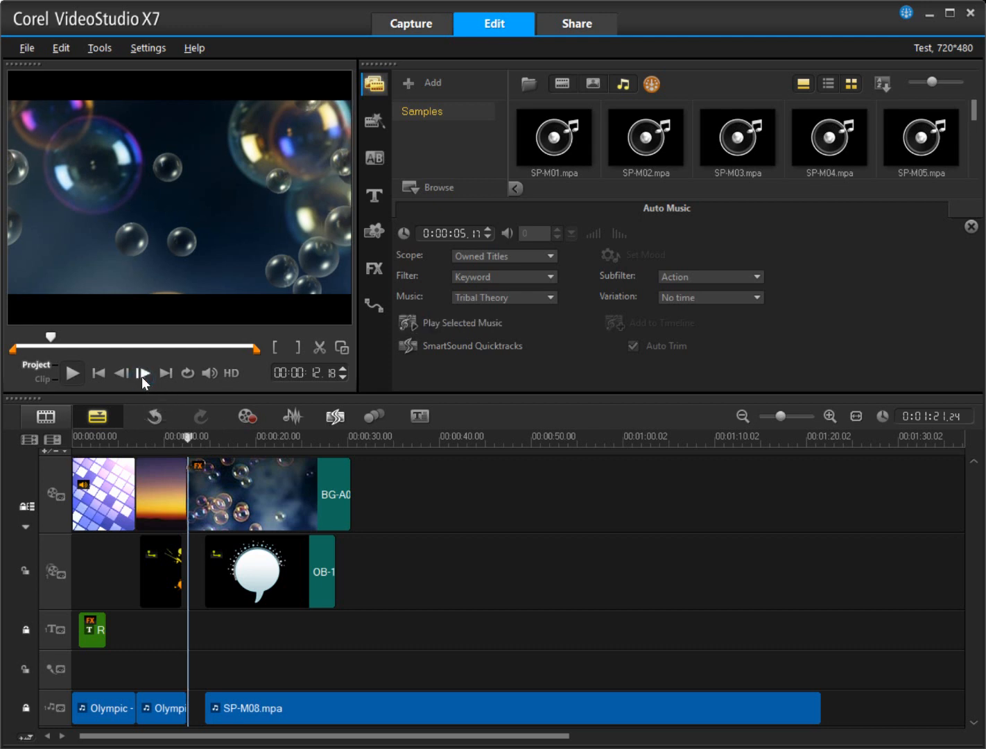
{"action": "left_click", "coordinate": [141, 373]}
{"action": "left_click", "coordinate": [142, 373]}
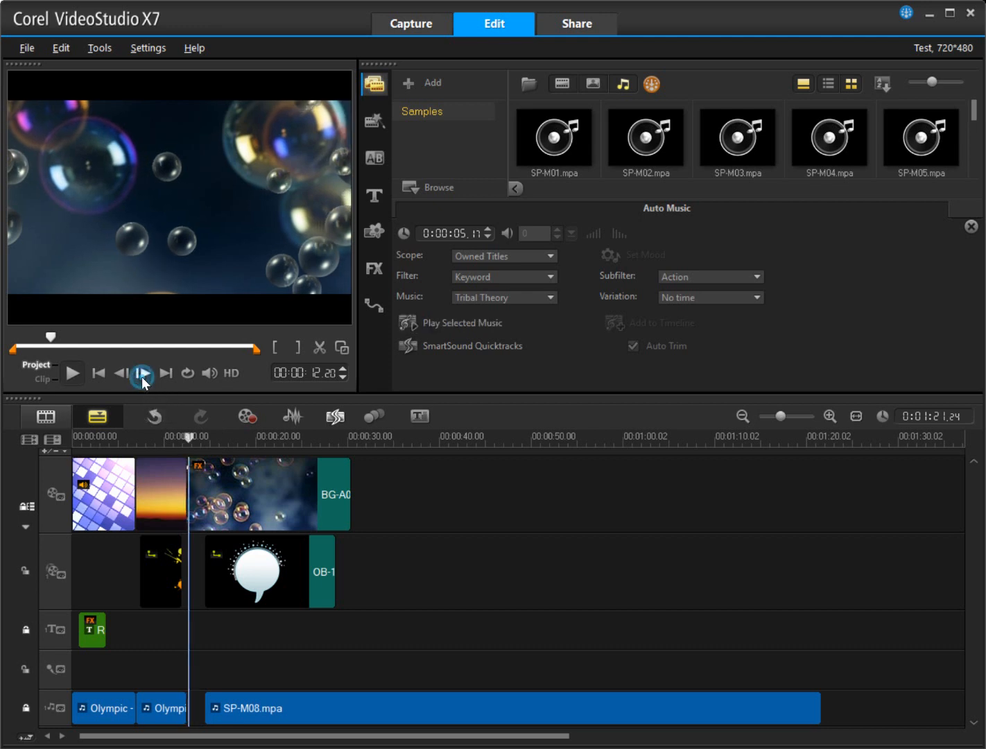
{"action": "left_click", "coordinate": [142, 372]}
{"action": "left_click", "coordinate": [142, 373]}
{"action": "left_click", "coordinate": [141, 373]}
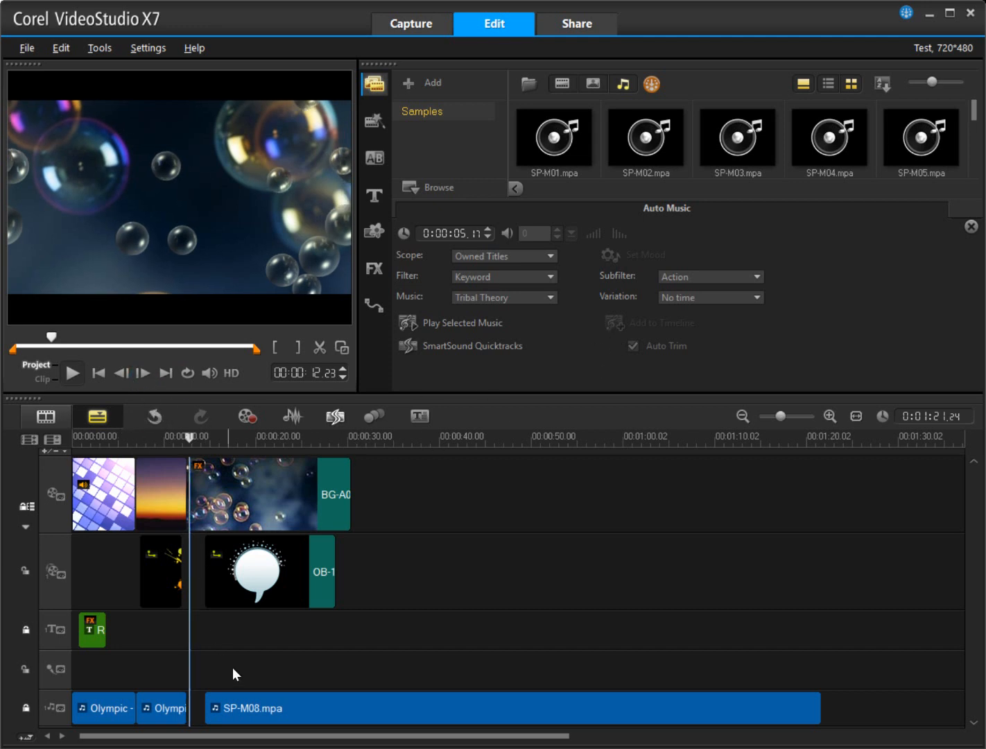
{"action": "left_click_drag", "start_coordinate": [341, 707], "coordinate": [383, 706]}
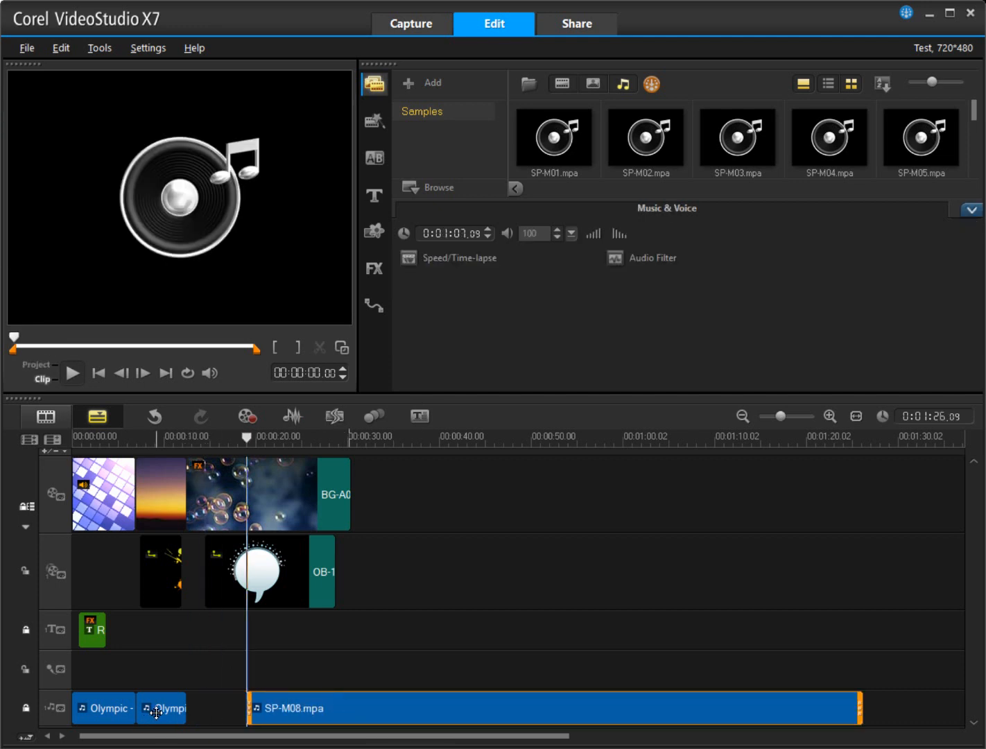
Set the project playhead to 00:00:12.17, one frame past the second Olympic clip, and bring up the Auto Music options.
{"action": "left_click", "coordinate": [157, 709]}
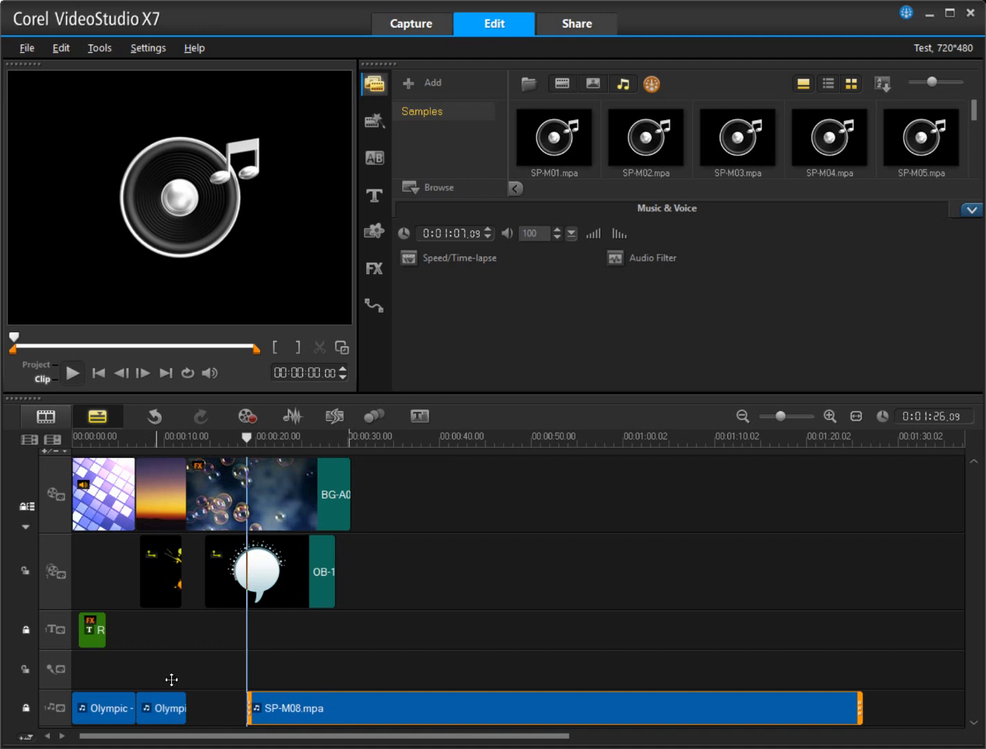
{"action": "left_click", "coordinate": [166, 372]}
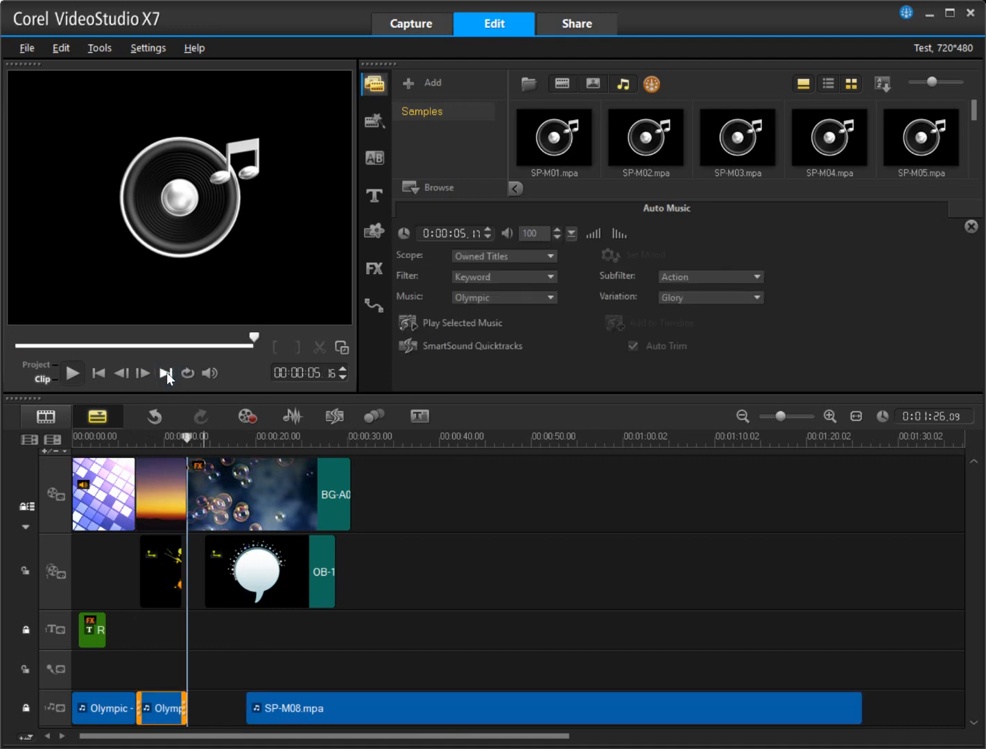
{"action": "left_click", "coordinate": [55, 374]}
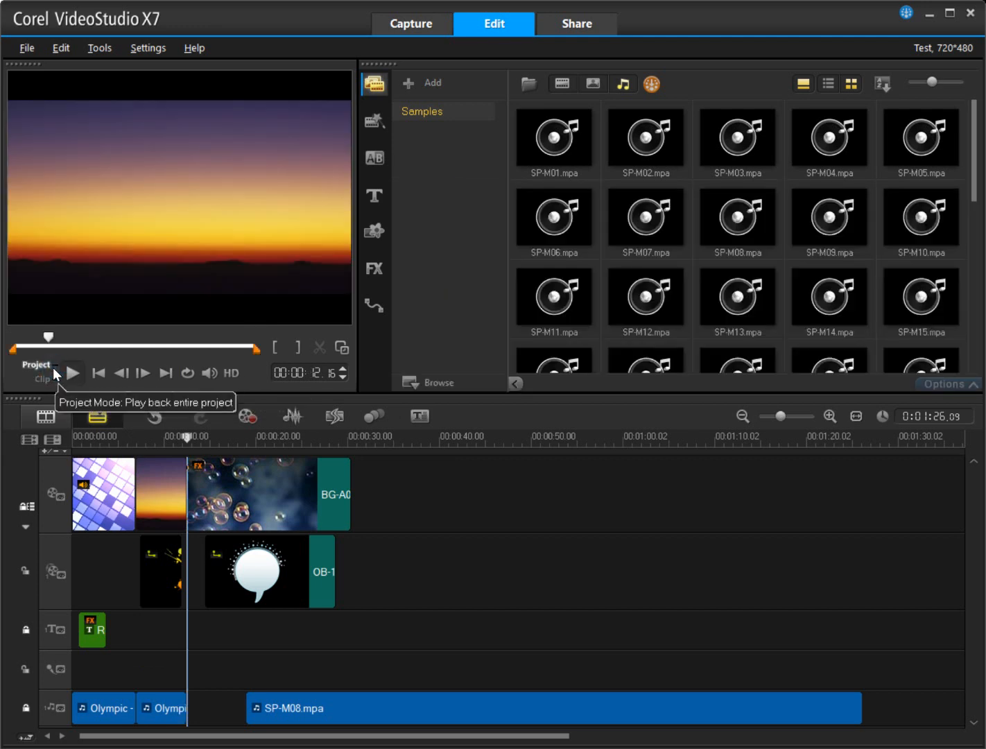
{"action": "left_click", "coordinate": [147, 373]}
{"action": "left_click", "coordinate": [341, 420]}
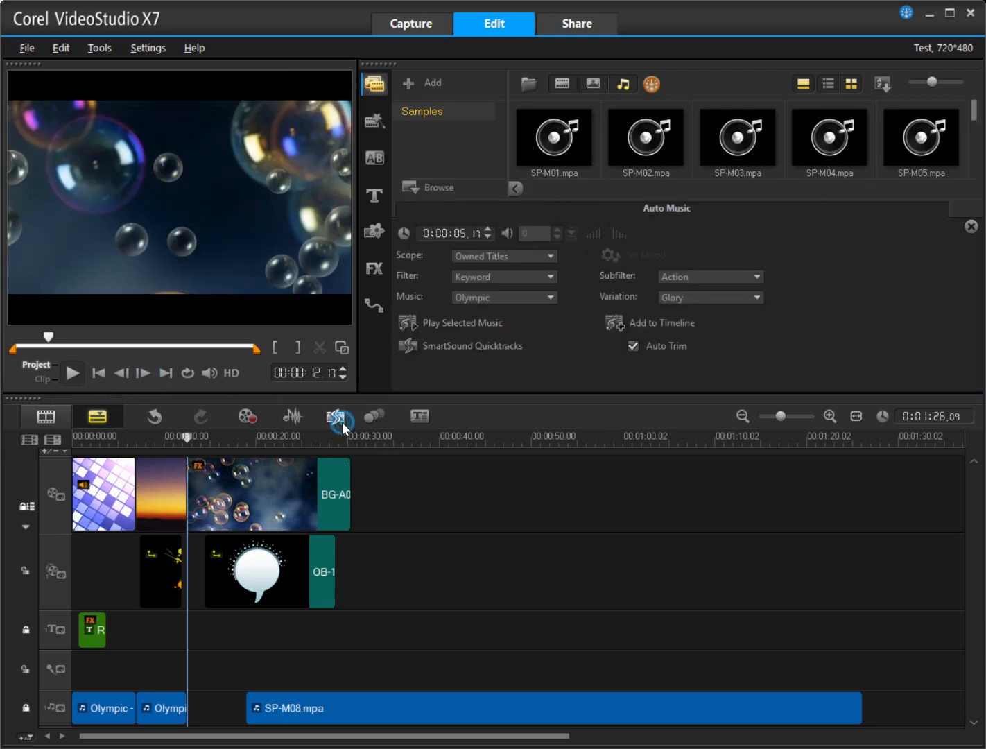
Try filling the gap before SP-M08.mpa with the auto-trimmed Olympic music, and undo the addition.
{"action": "left_click", "coordinate": [643, 325]}
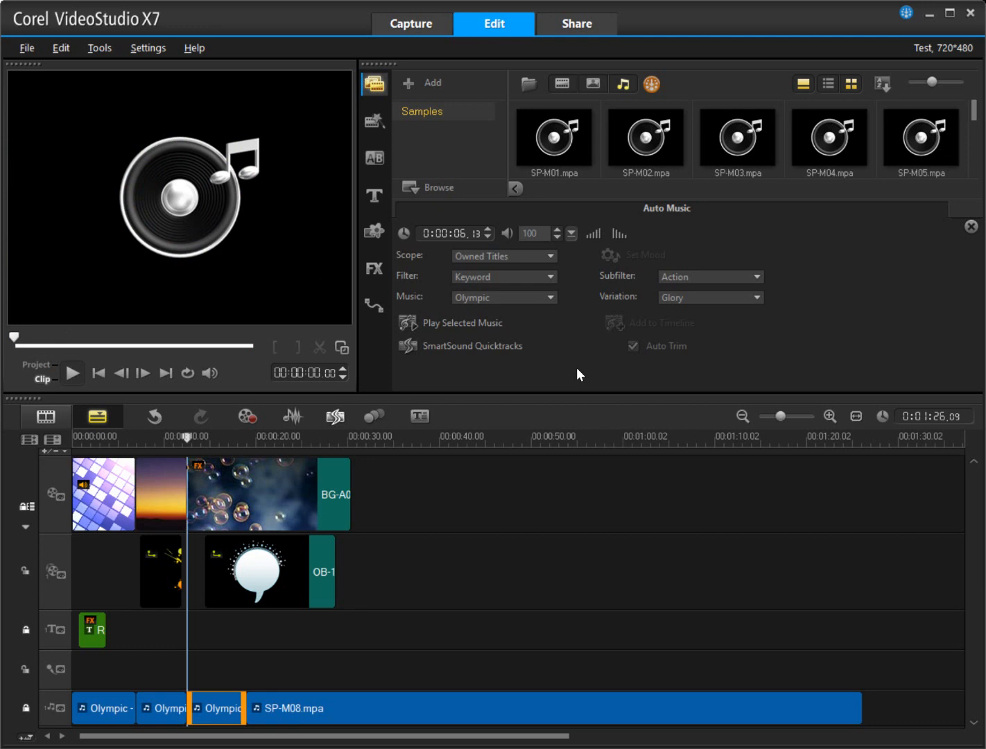
{"action": "key", "text": "Delete"}
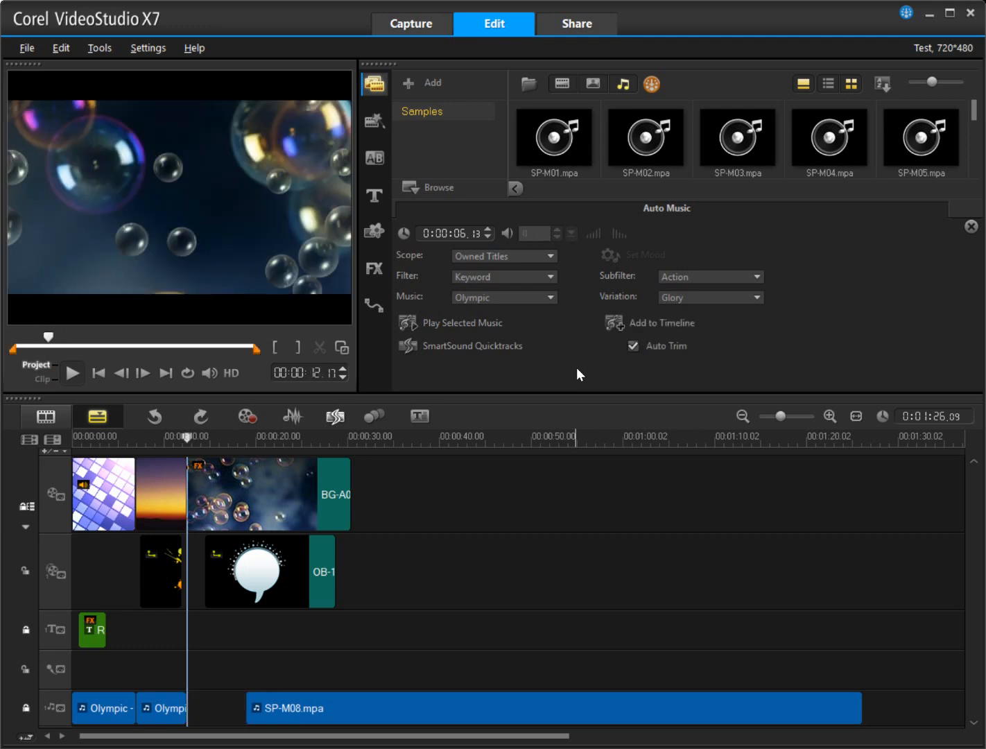
Preview the Tribal Theory music and add it with Auto Trim between the second Olympic clip and SP-M08.mpa.
{"action": "left_click", "coordinate": [503, 296]}
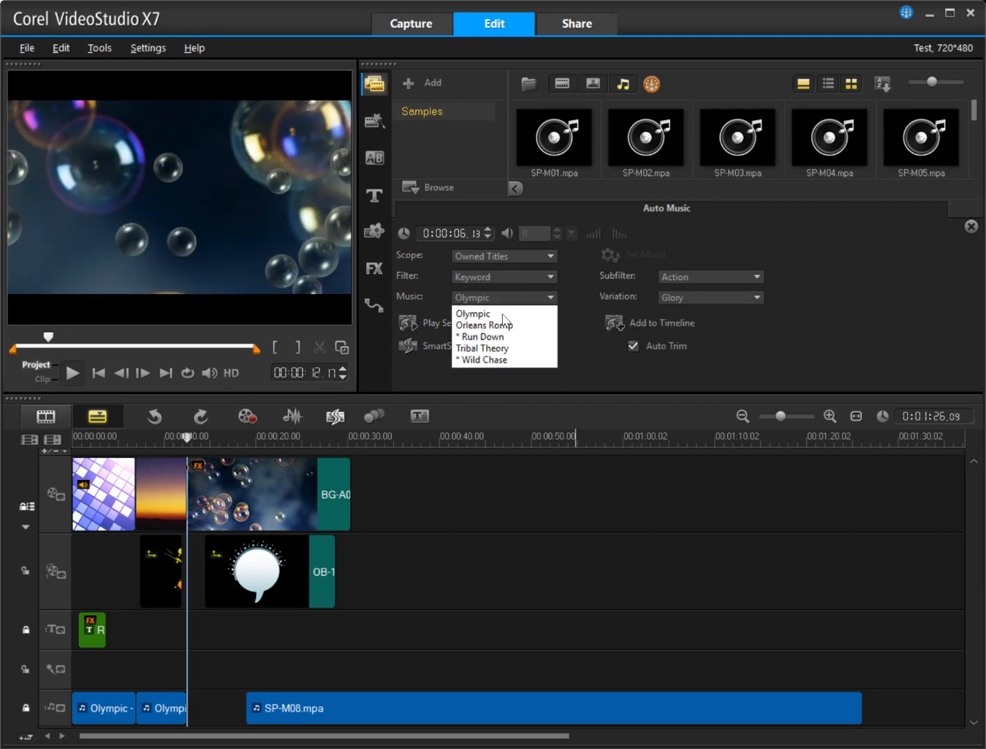
{"action": "left_click", "coordinate": [517, 349]}
{"action": "left_click", "coordinate": [471, 328]}
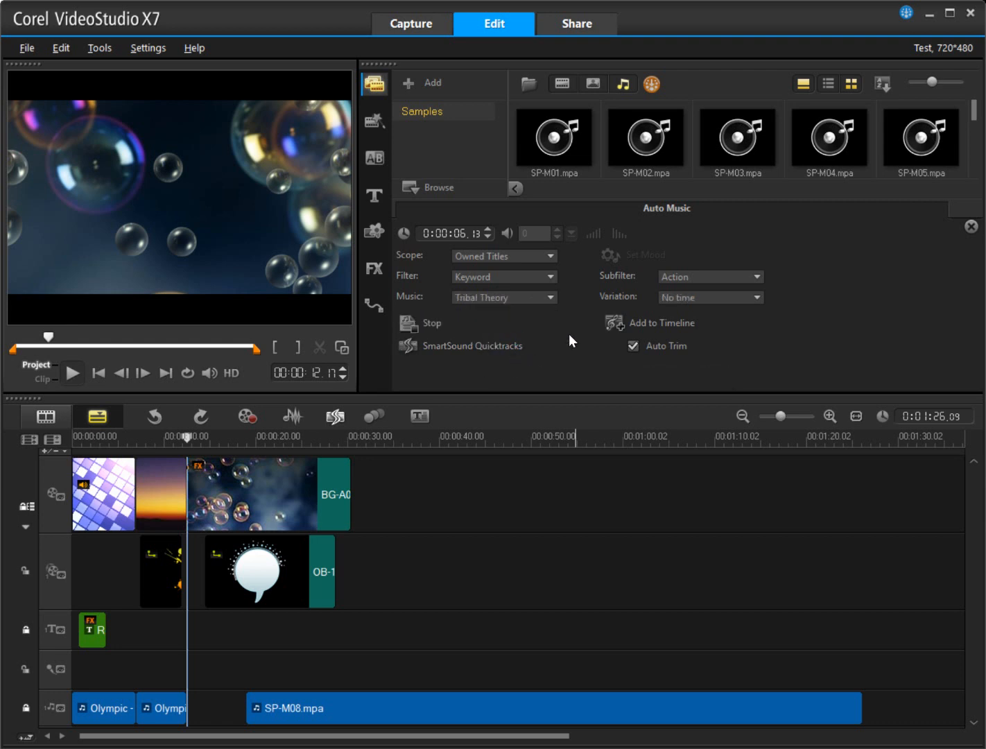
{"action": "left_click", "coordinate": [616, 322]}
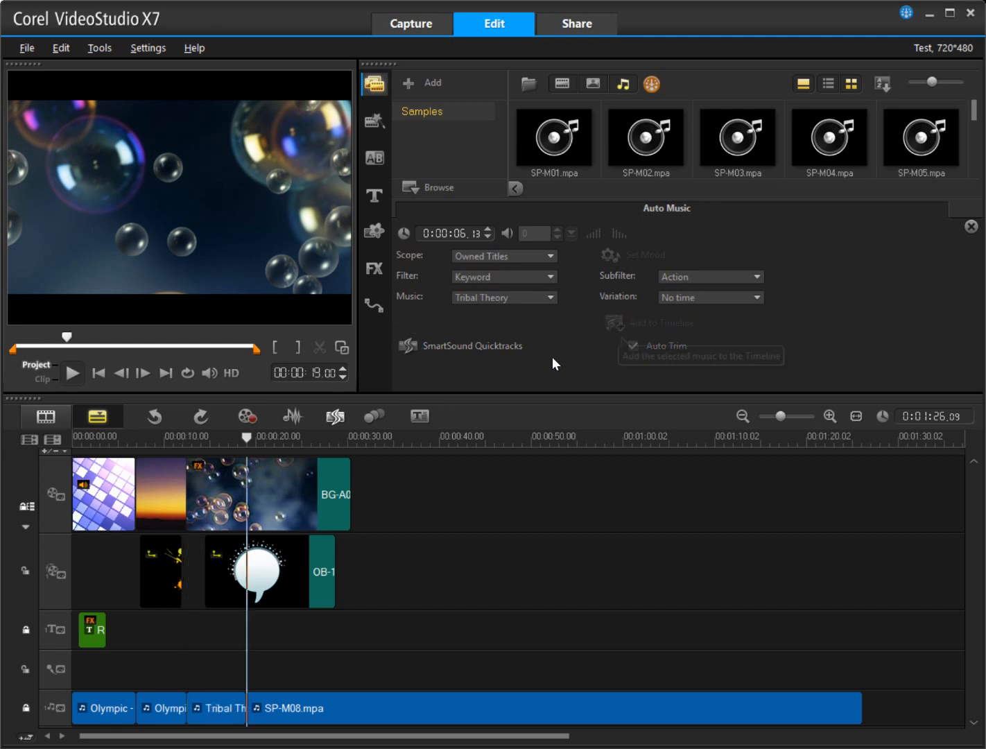
Play back the project from about 11 seconds through the Tribal Theory clip into SP-M08.mpa.
{"action": "left_click", "coordinate": [217, 707]}
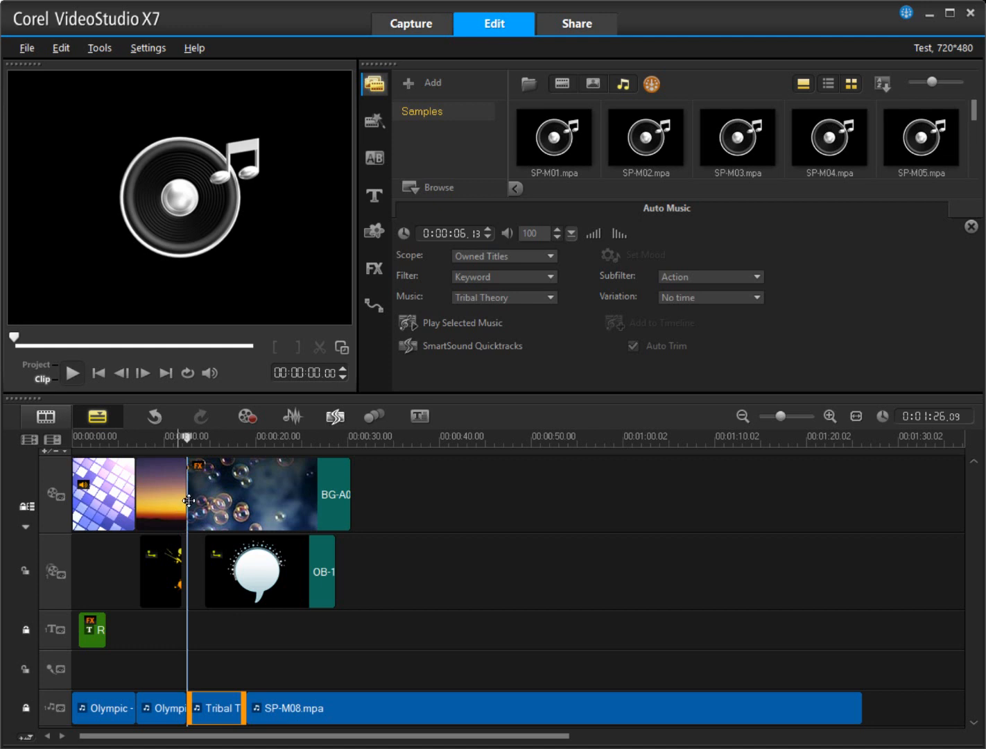
{"action": "left_click_drag", "start_coordinate": [185, 433], "coordinate": [174, 437]}
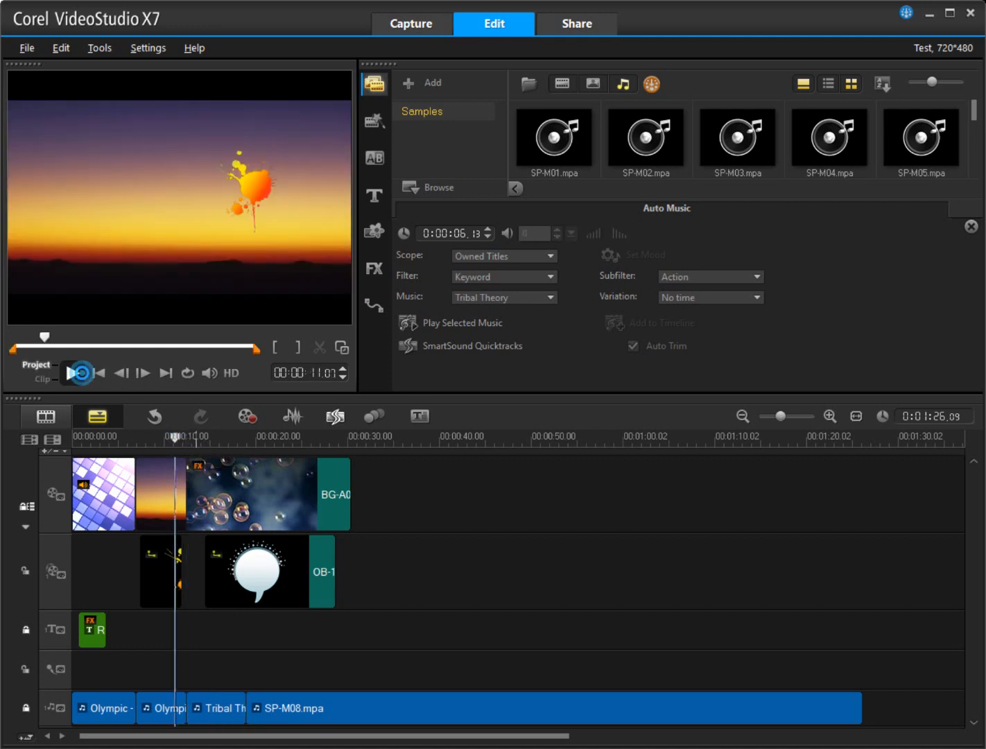
{"action": "key", "text": "space"}
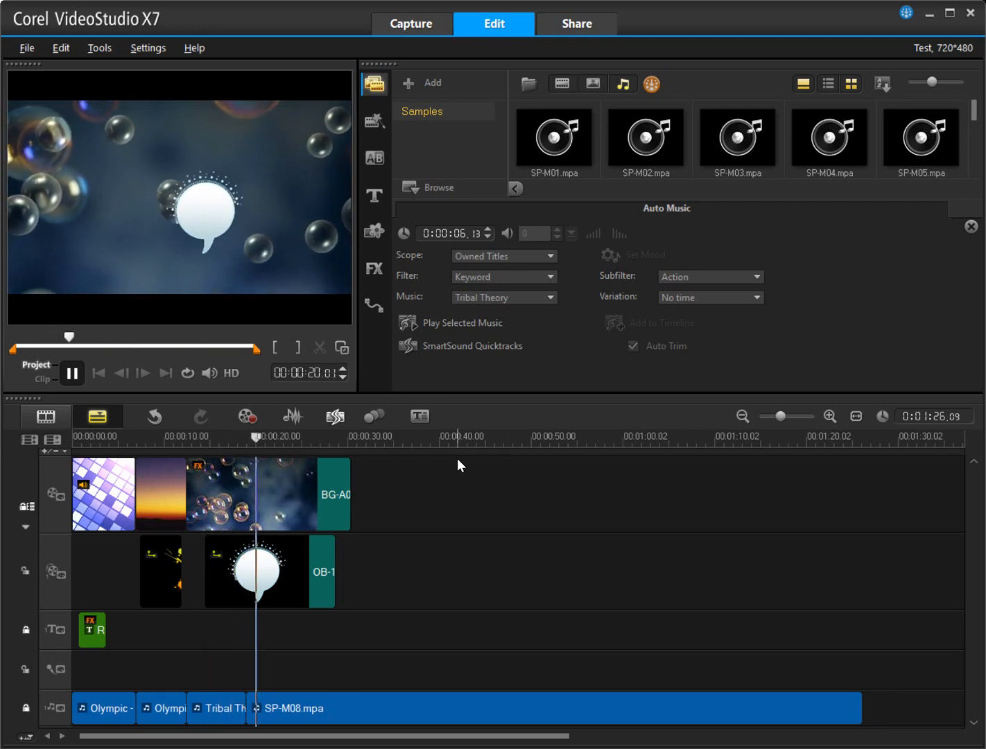
{"action": "left_click", "coordinate": [483, 500]}
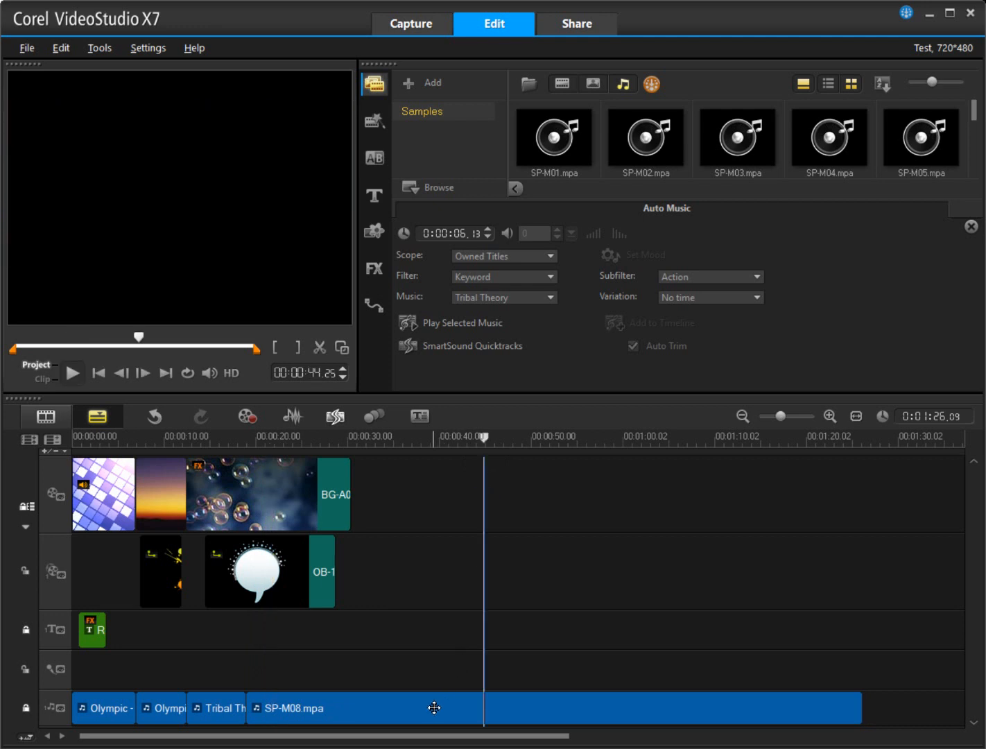
Move SP-M08.mpa on the music track to start at about 23 seconds and delete the Tribal Theory clip before it.
{"action": "mouse_move", "coordinate": [434, 707]}
{"action": "left_mouse_down"}
{"action": "mouse_move", "coordinate": [482, 705]}
{"action": "mouse_move", "coordinate": [474, 710]}
{"action": "left_mouse_up"}
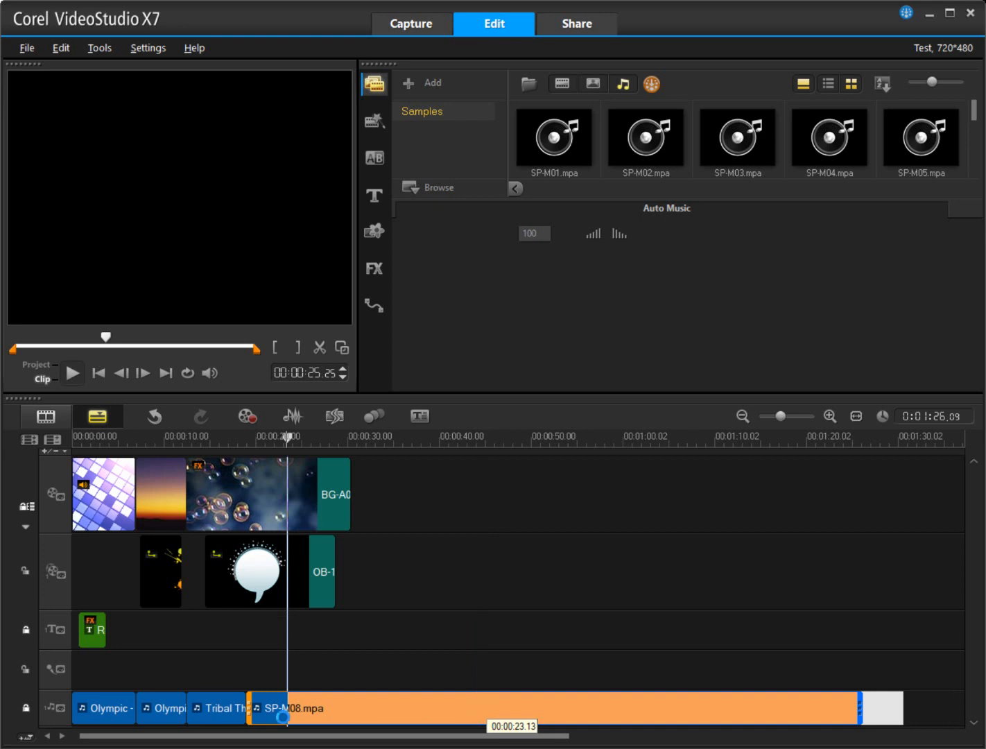
{"action": "left_click", "coordinate": [237, 712]}
{"action": "key", "text": "Delete"}
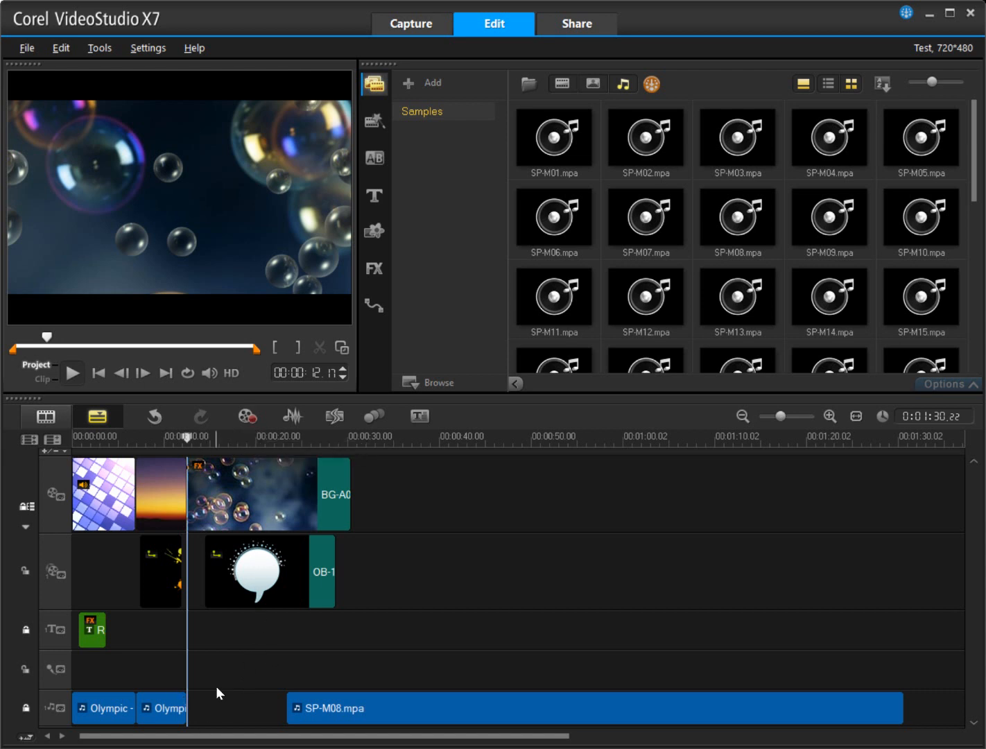
Fill the widened gap between the second Olympic clip and SP-M08.mpa with Tribal Theory music using Auto Trim.
{"action": "left_click", "coordinate": [335, 416]}
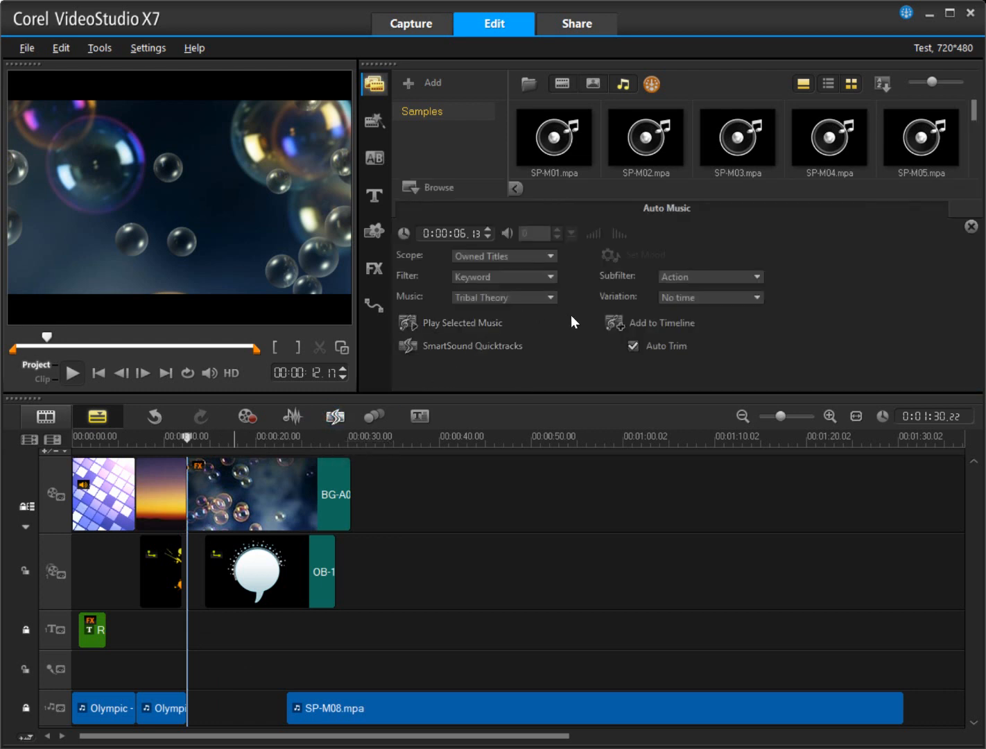
{"action": "left_click", "coordinate": [620, 323]}
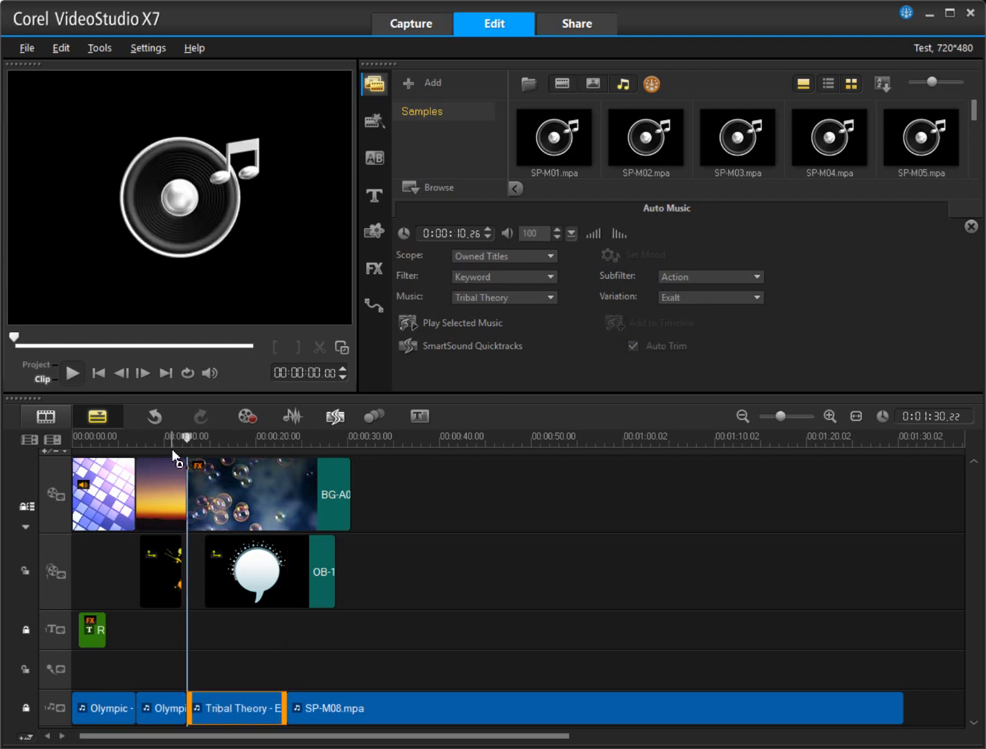
Play back the project from 00:00:11.07 to about 26 seconds to check the extended Tribal Theory clip.
{"action": "left_click", "coordinate": [176, 440]}
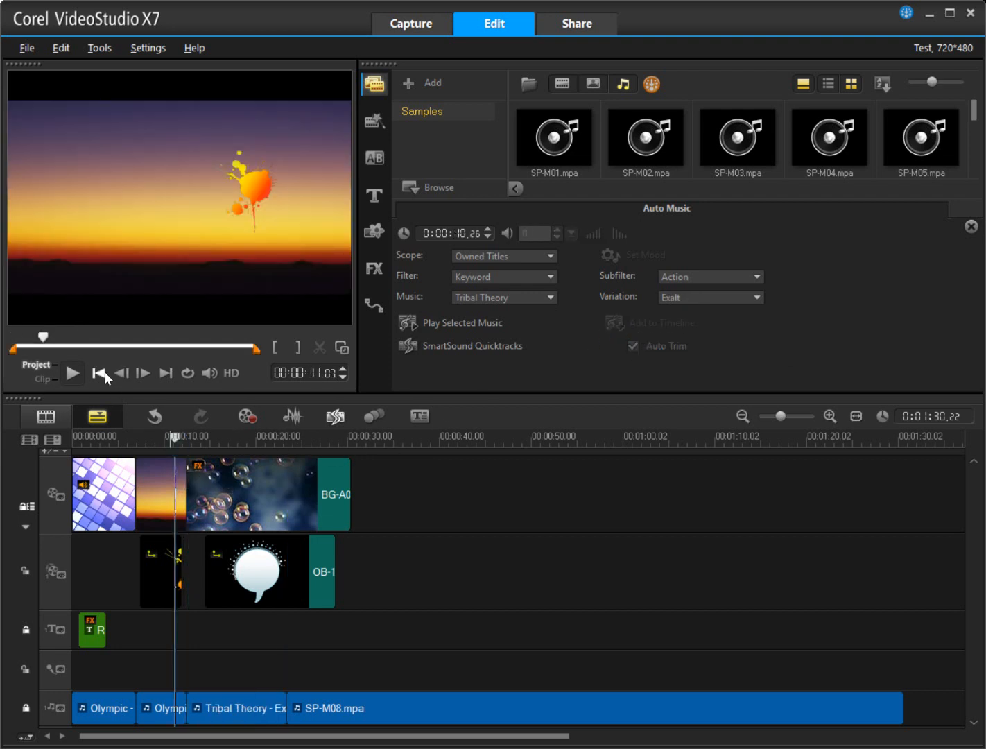
{"action": "left_click", "coordinate": [80, 368]}
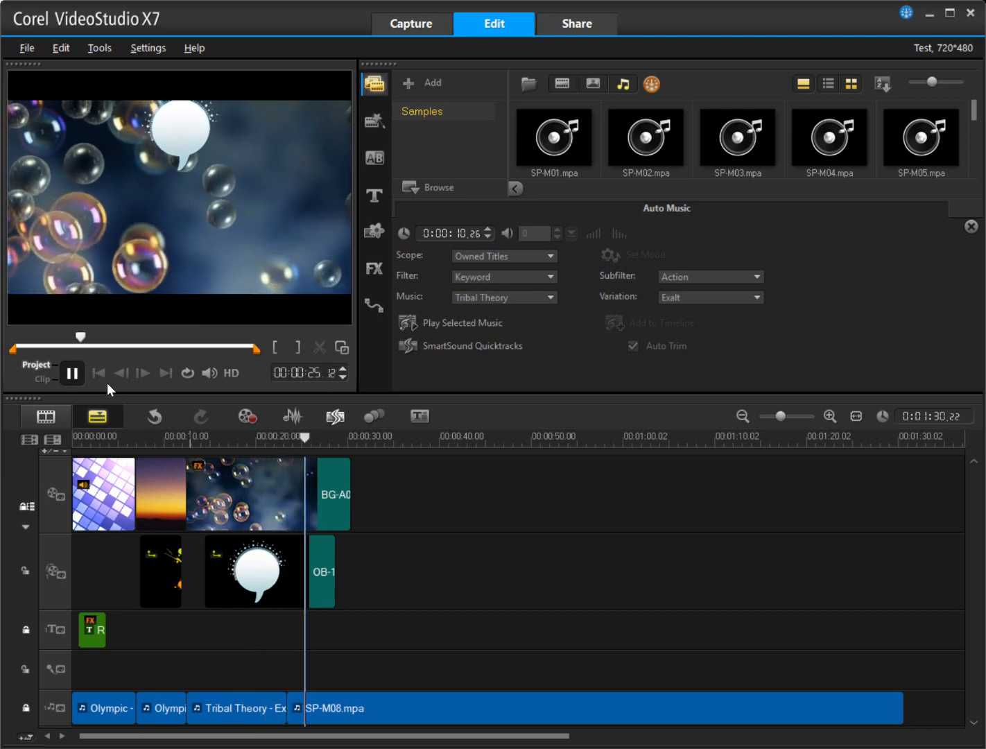
{"action": "left_click", "coordinate": [72, 372]}
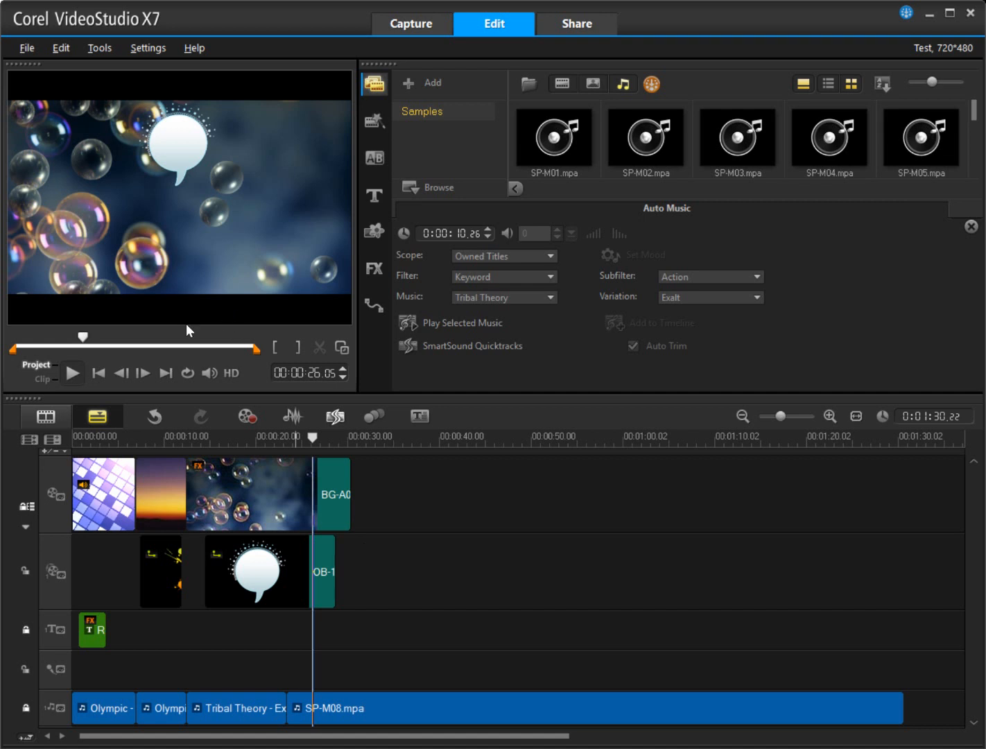
Review the ripple editing options to see which timeline tracks have ripple enabled.
{"action": "left_click", "coordinate": [25, 526]}
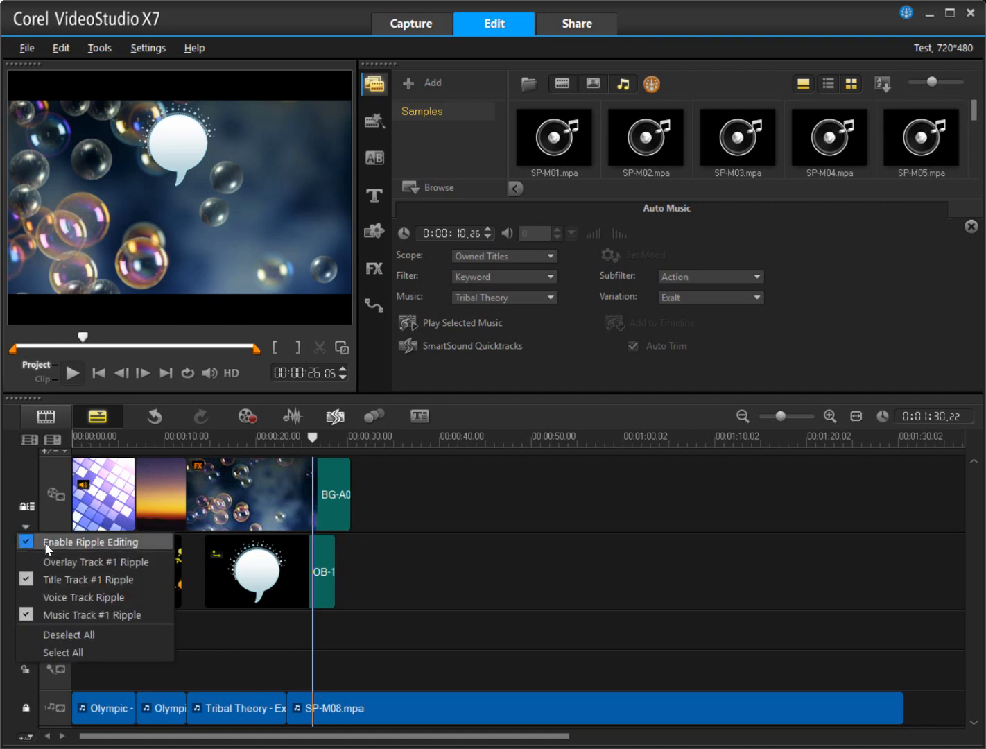
{"action": "left_click", "coordinate": [13, 462]}
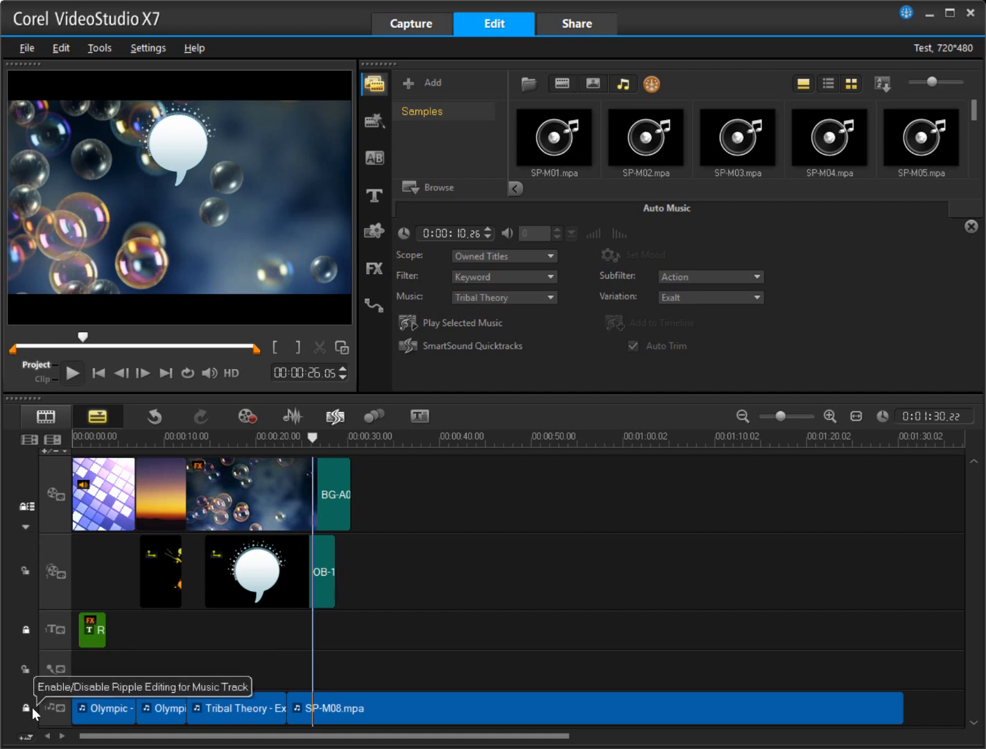
{"action": "left_click", "coordinate": [171, 478]}
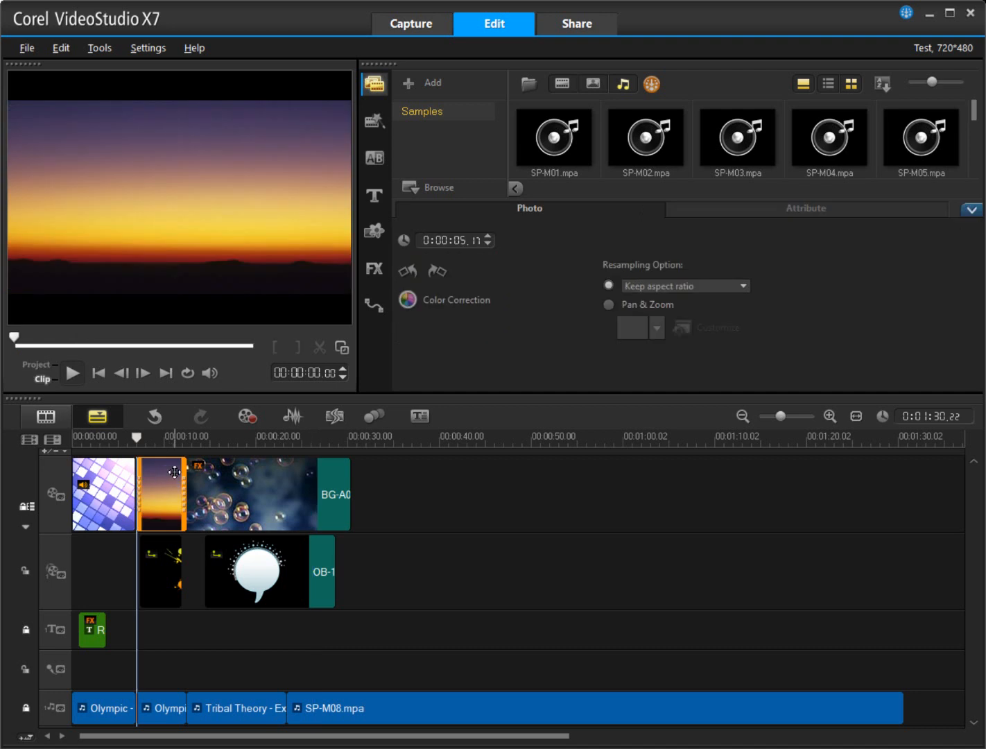
{"action": "key", "text": "Delete"}
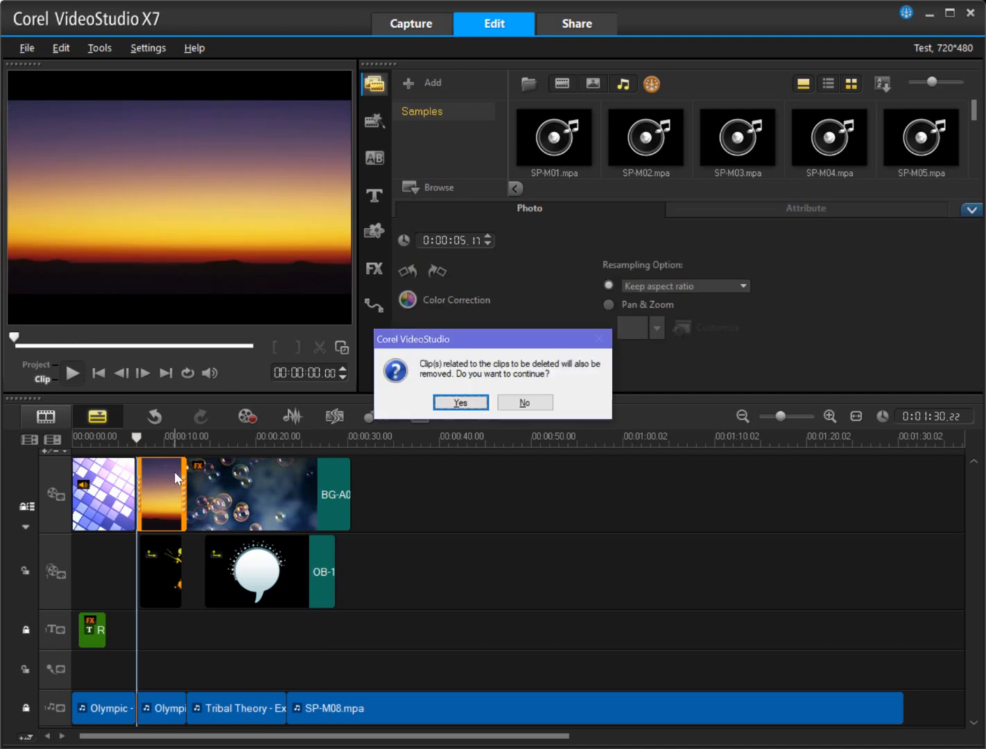
{"action": "left_click", "coordinate": [527, 398]}
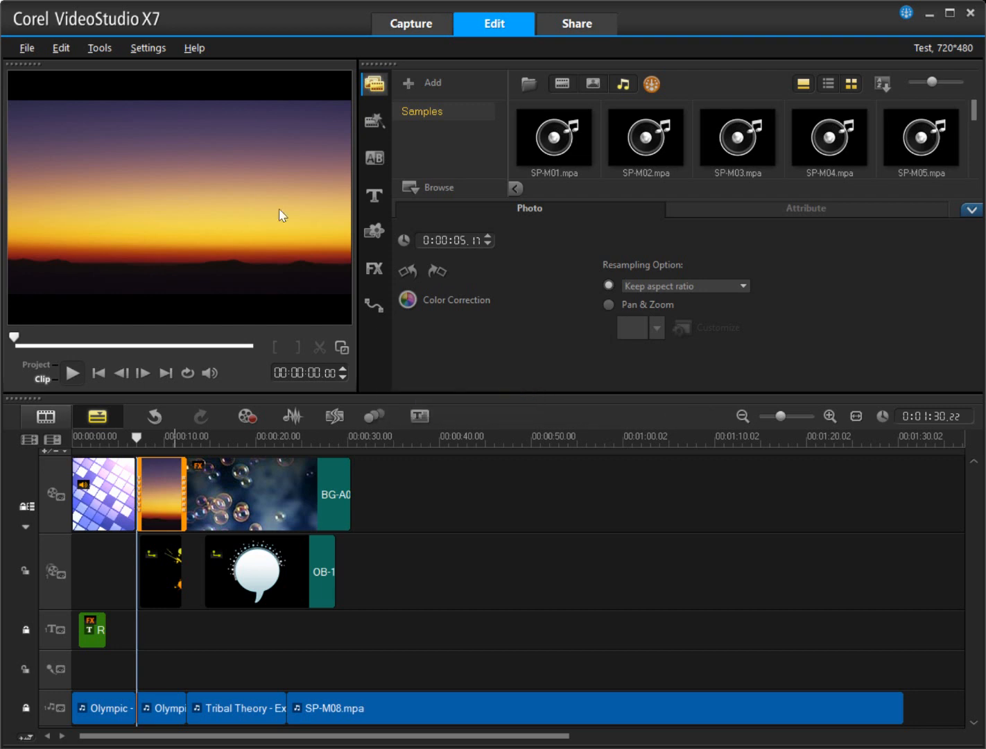
Save the project under its existing name.
{"action": "left_click", "coordinate": [32, 49]}
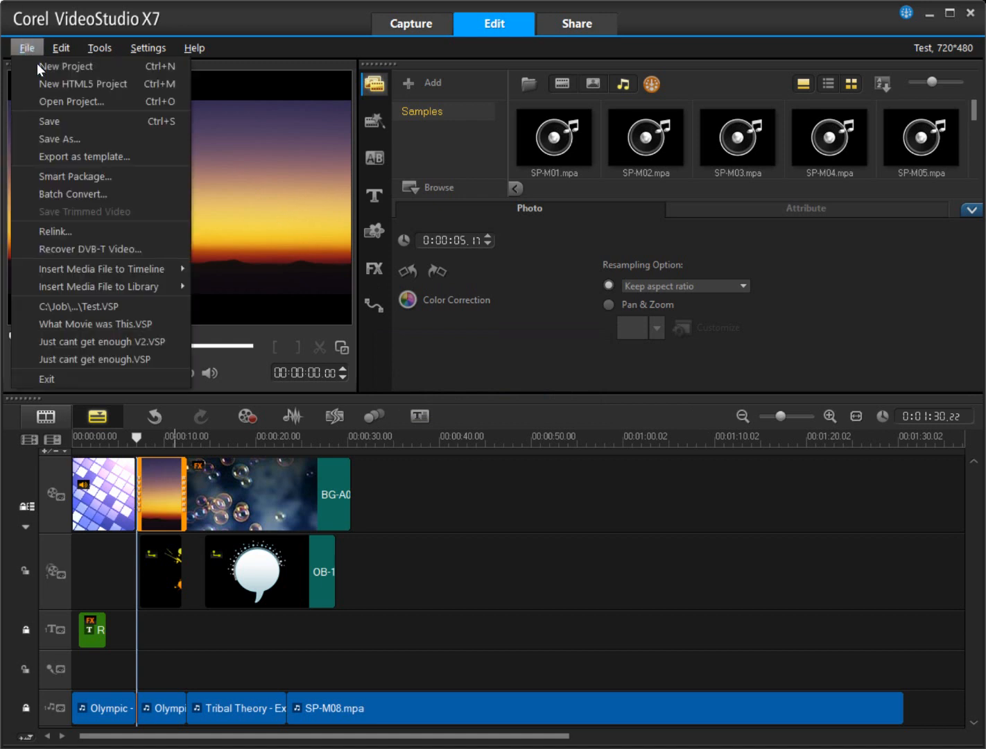
{"action": "left_click", "coordinate": [63, 122]}
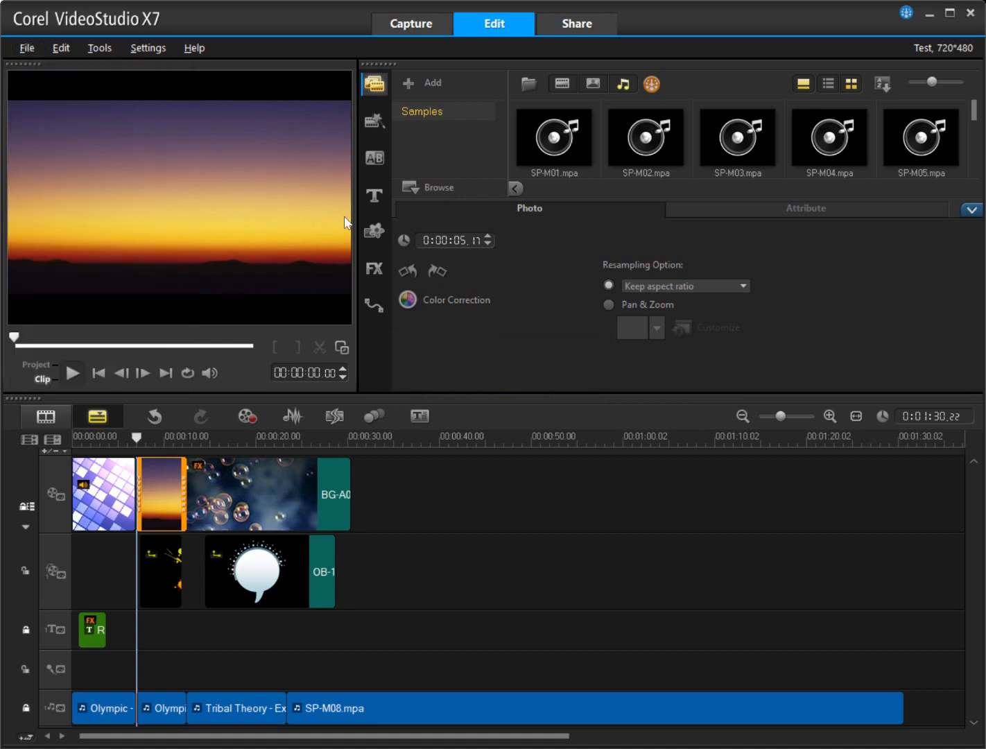
Try deleting the sunset photo and its related clips with ripple editing off for the overlay track, undoing each deletion.
{"action": "key", "text": "Delete"}
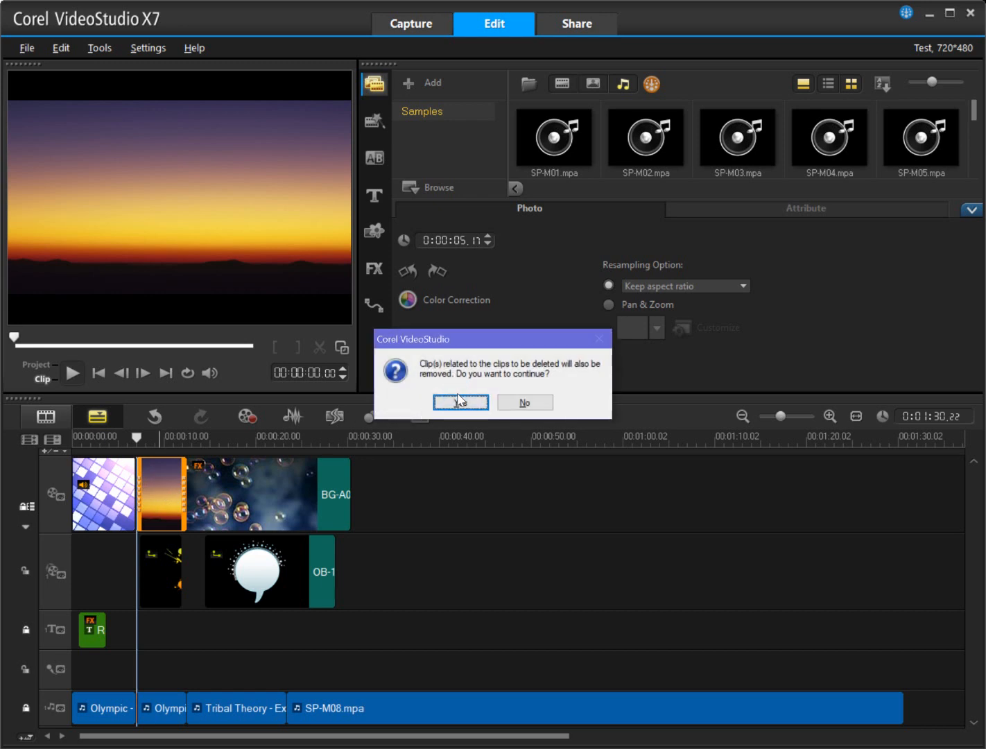
{"action": "left_click", "coordinate": [460, 401]}
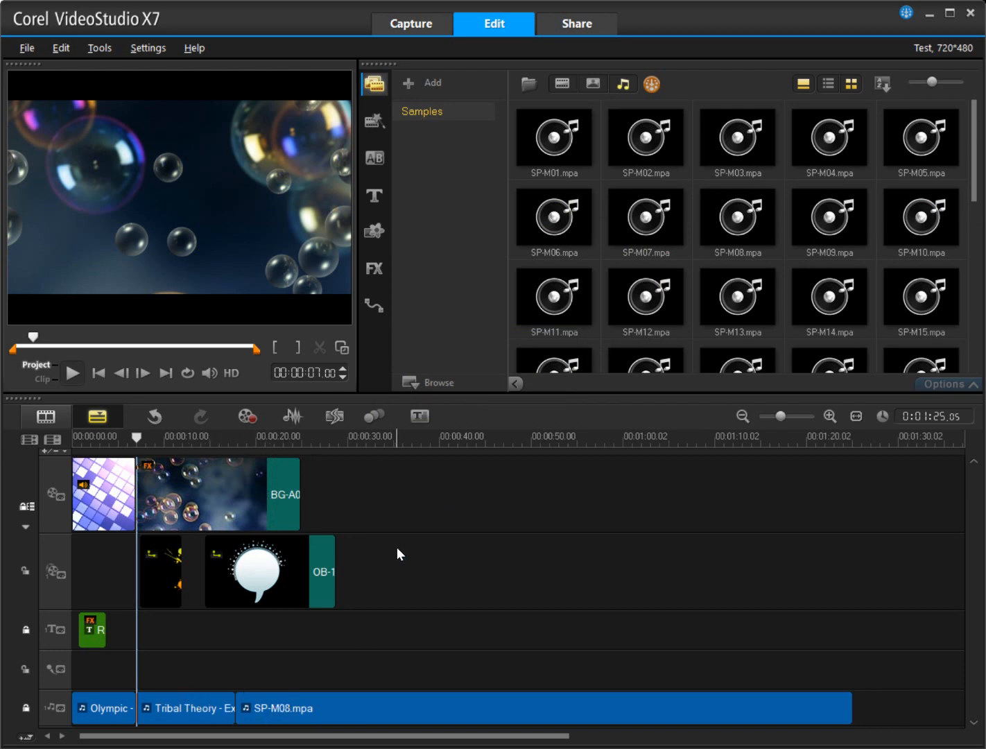
{"action": "key", "text": "ctrl+z"}
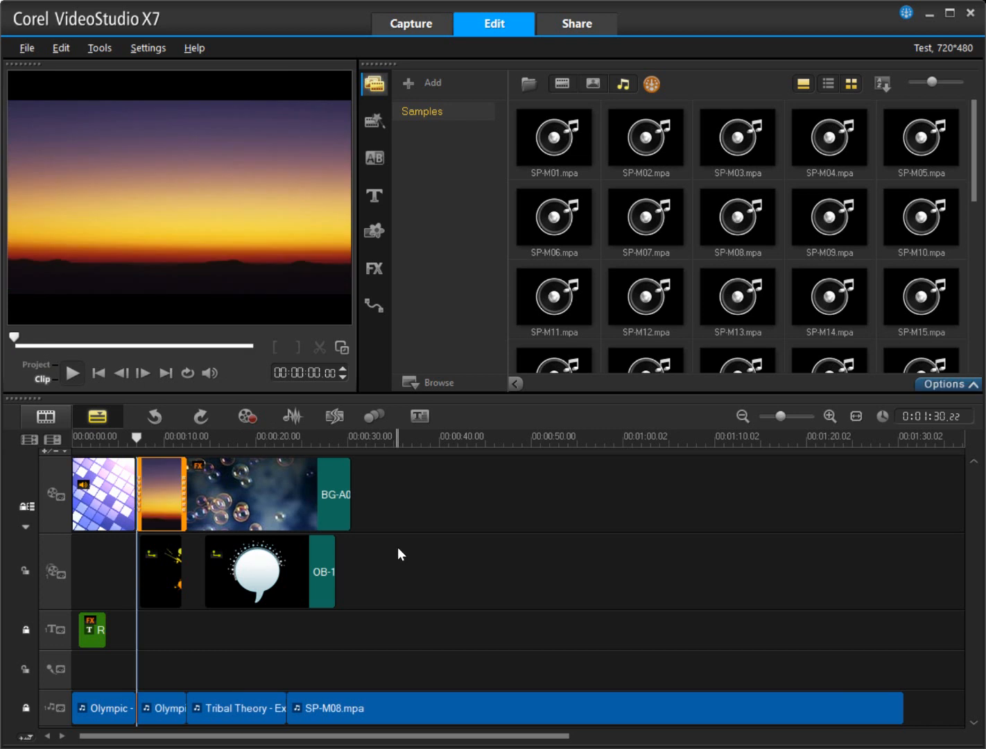
{"action": "key", "text": "Delete"}
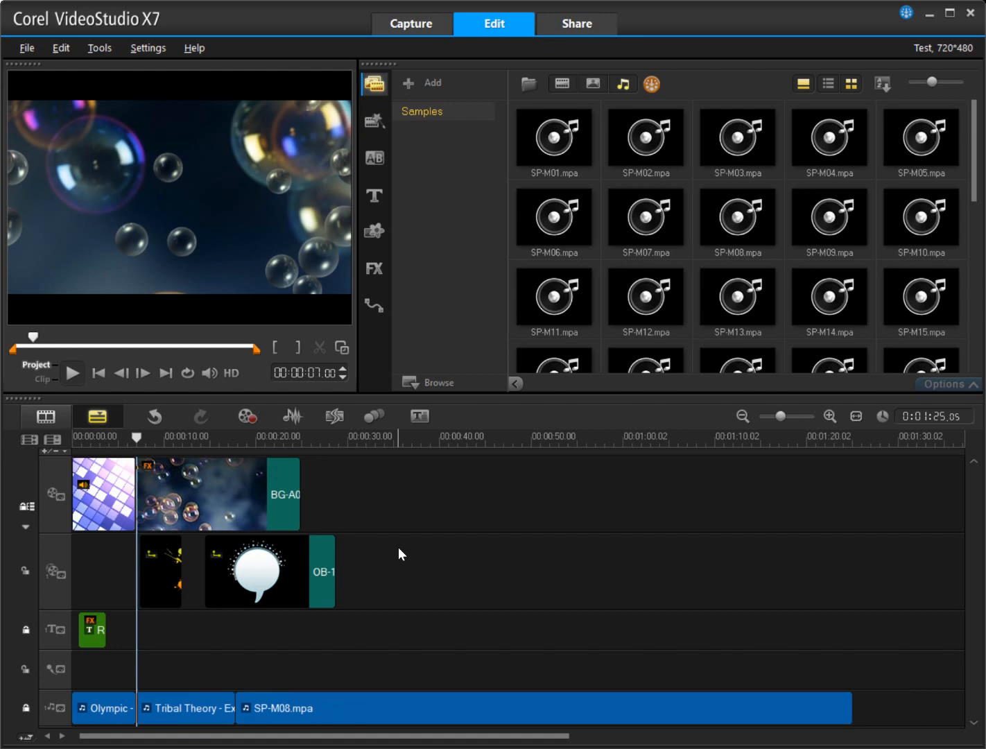
{"action": "key", "text": "ctrl+z"}
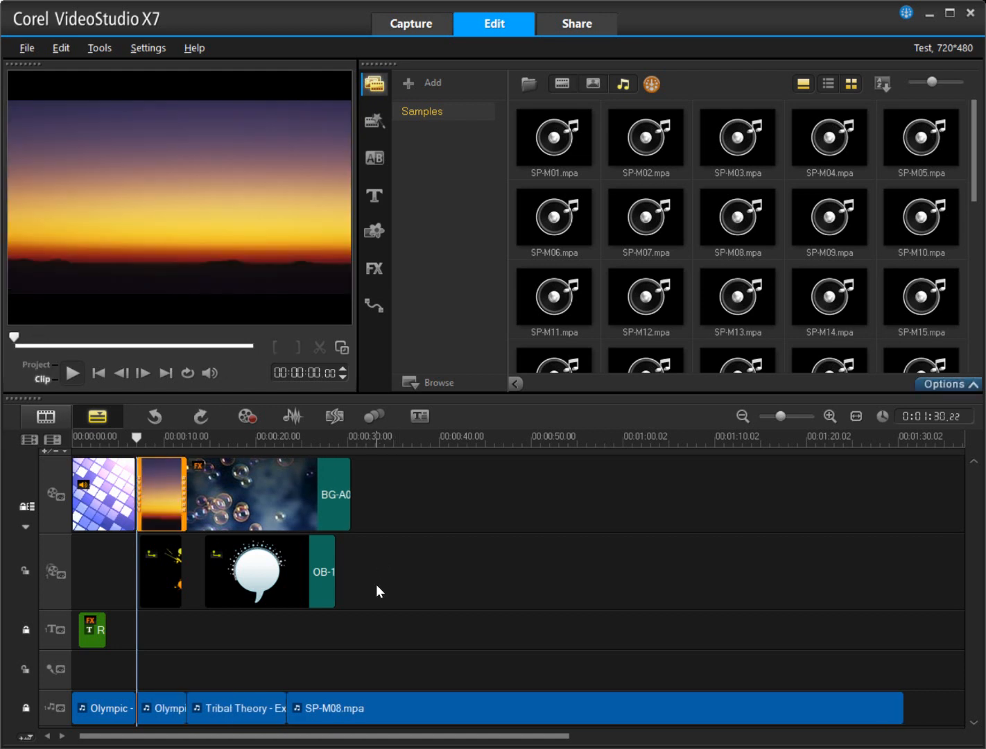
Enable ripple editing for the overlay track, test it by deleting the sunset photo with its related clips, and undo the deletion.
{"action": "left_click", "coordinate": [25, 573]}
{"action": "key", "text": "Delete"}
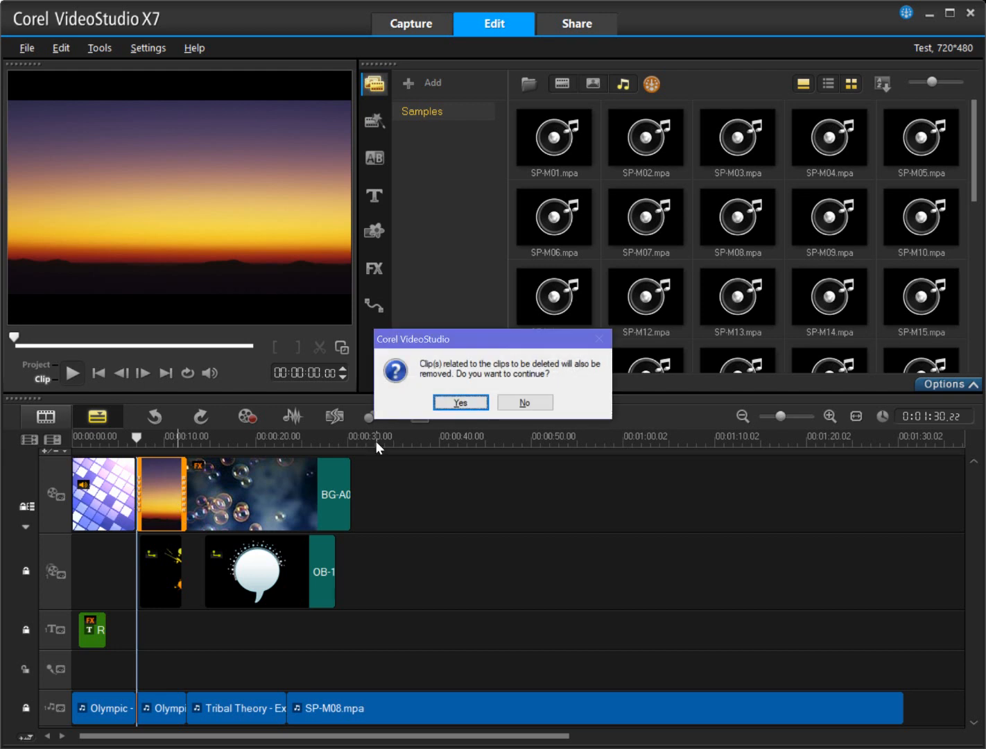
{"action": "left_click", "coordinate": [436, 404]}
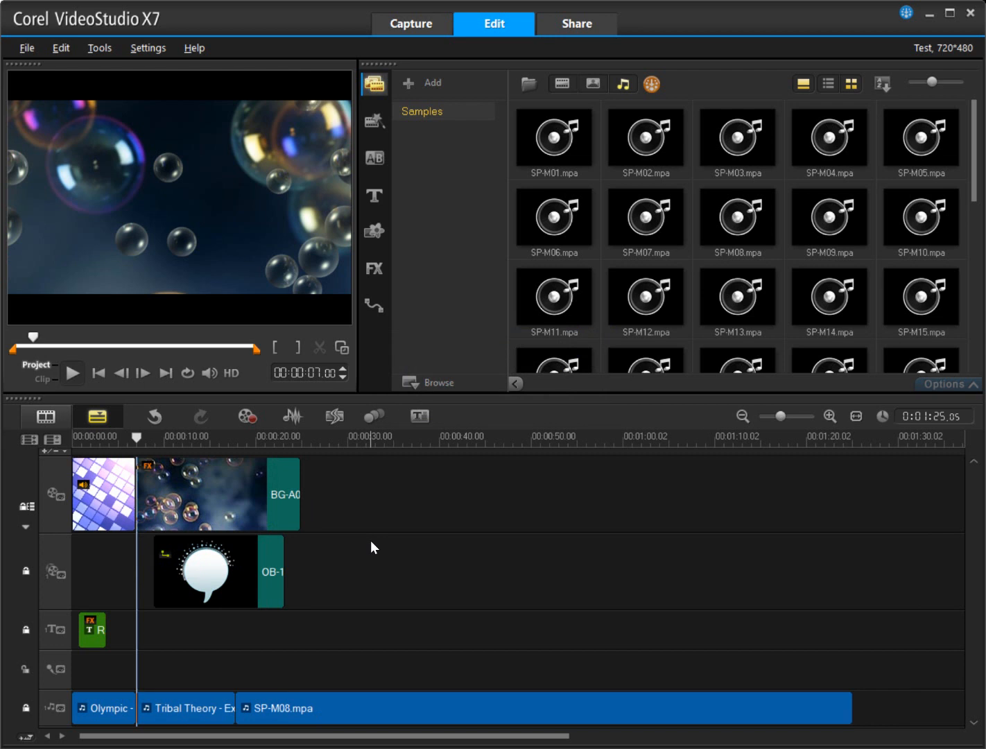
{"action": "key", "text": "ctrl+z"}
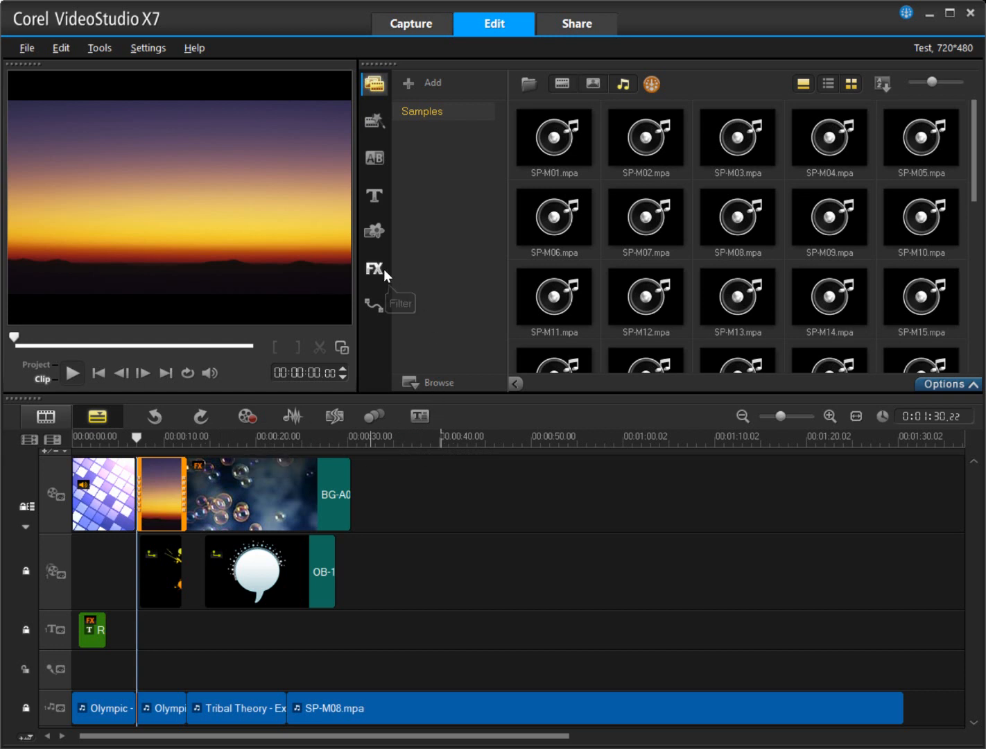
Preview the IP-M07 template from the Middle category of the Instant Project library.
{"action": "left_click", "coordinate": [373, 121]}
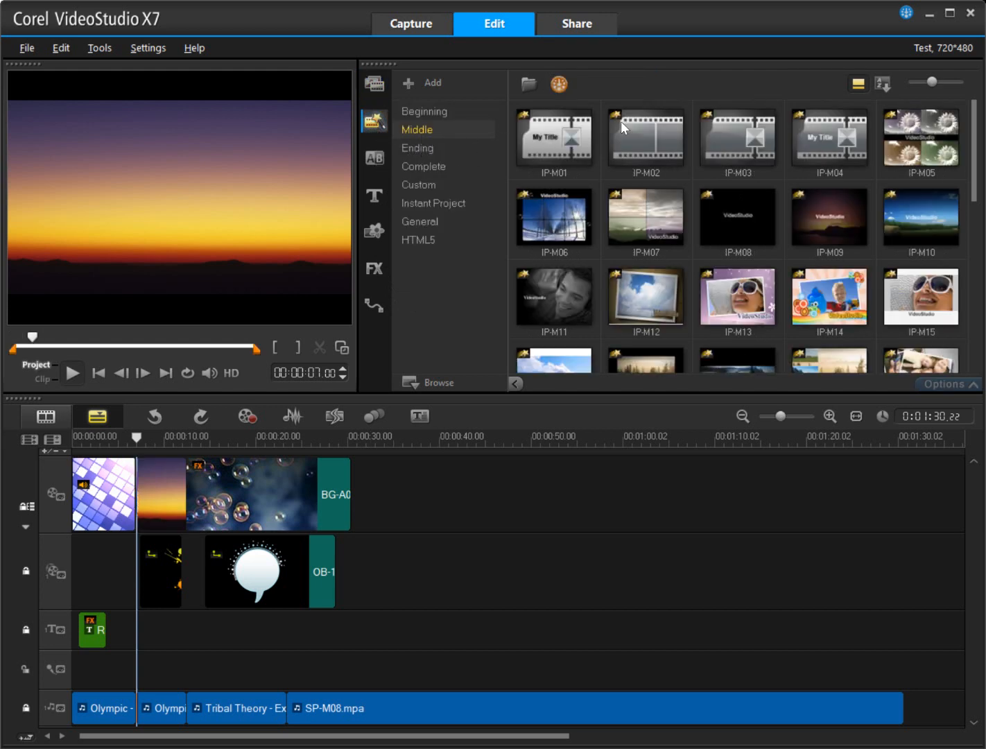
{"action": "left_click", "coordinate": [662, 212]}
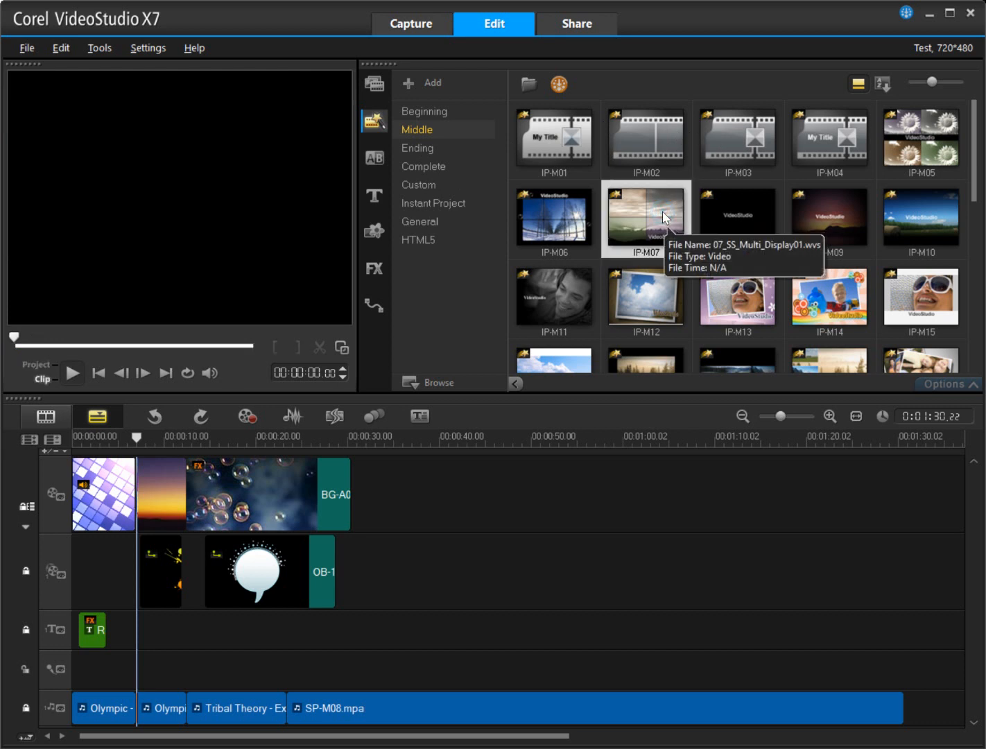
{"action": "left_click", "coordinate": [77, 372]}
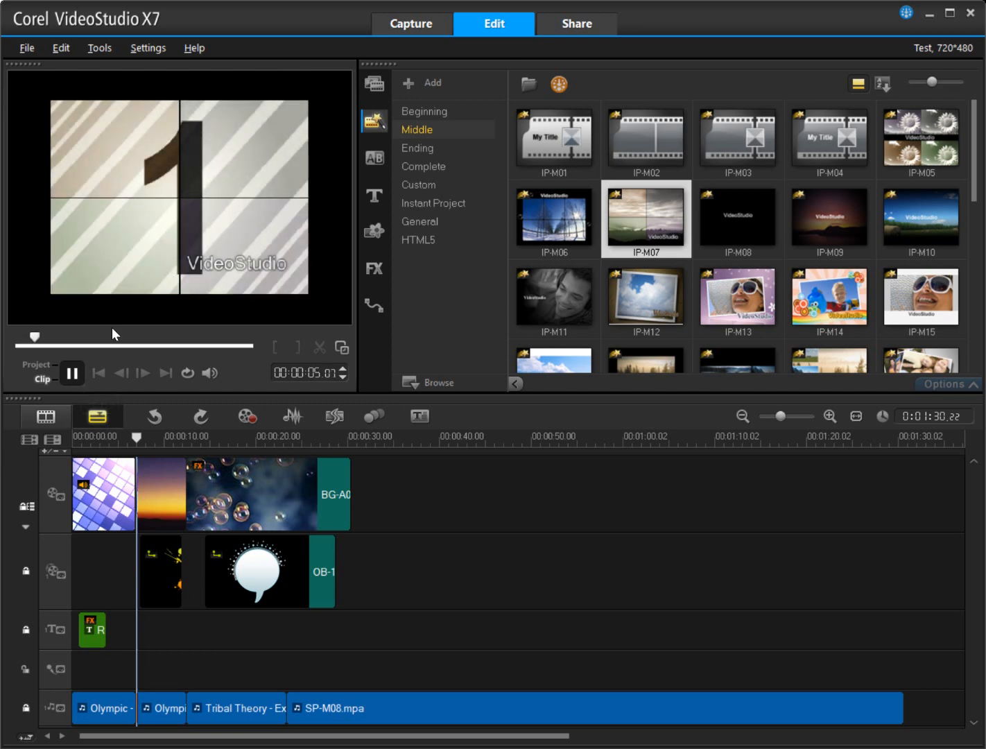
{"action": "left_click", "coordinate": [71, 375]}
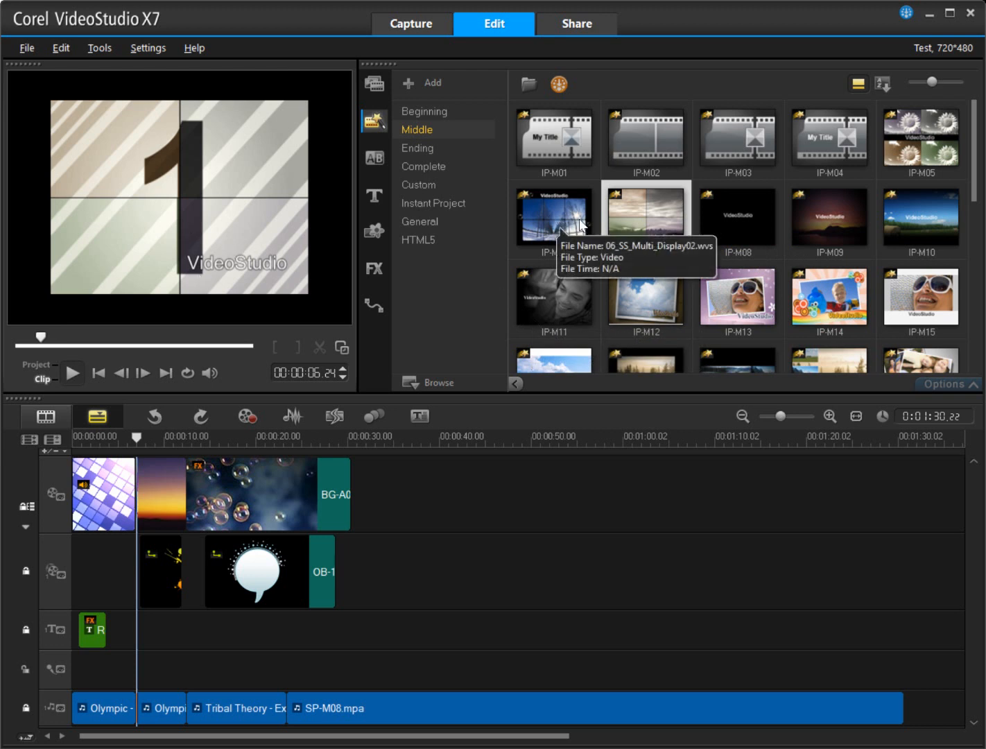
Preview the IP-M06 Instant Project template, scrubbing through its opening and playing it from about 3 seconds.
{"action": "left_click", "coordinate": [539, 224]}
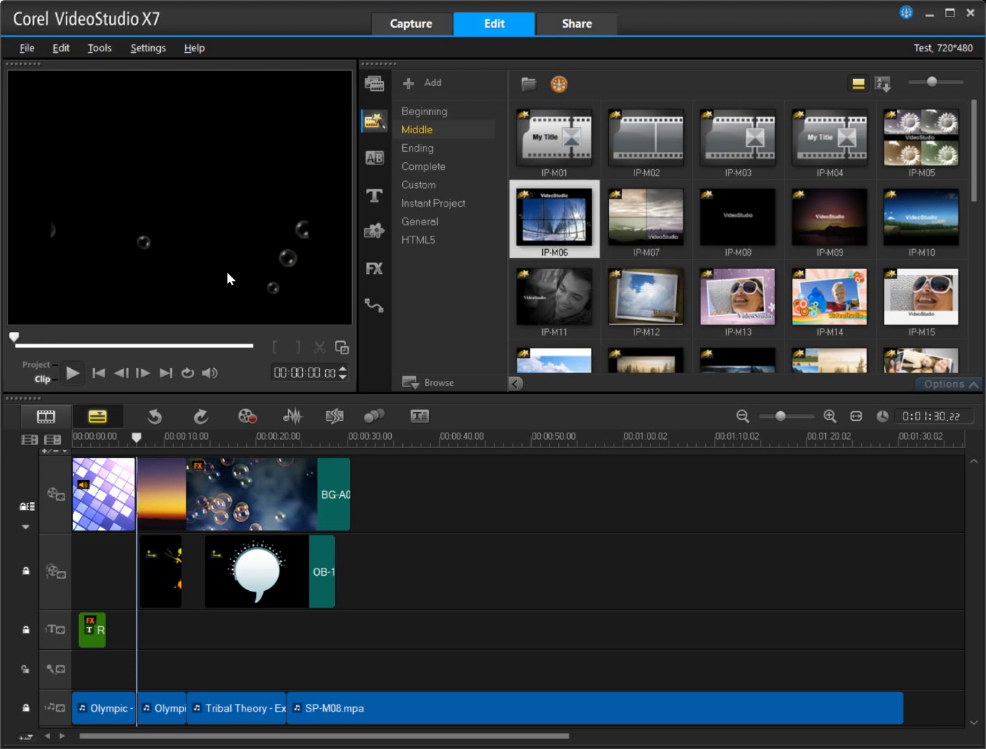
{"action": "left_click", "coordinate": [34, 343]}
{"action": "left_click", "coordinate": [39, 344]}
{"action": "left_click", "coordinate": [54, 344]}
{"action": "left_click", "coordinate": [32, 341]}
{"action": "left_click", "coordinate": [26, 343]}
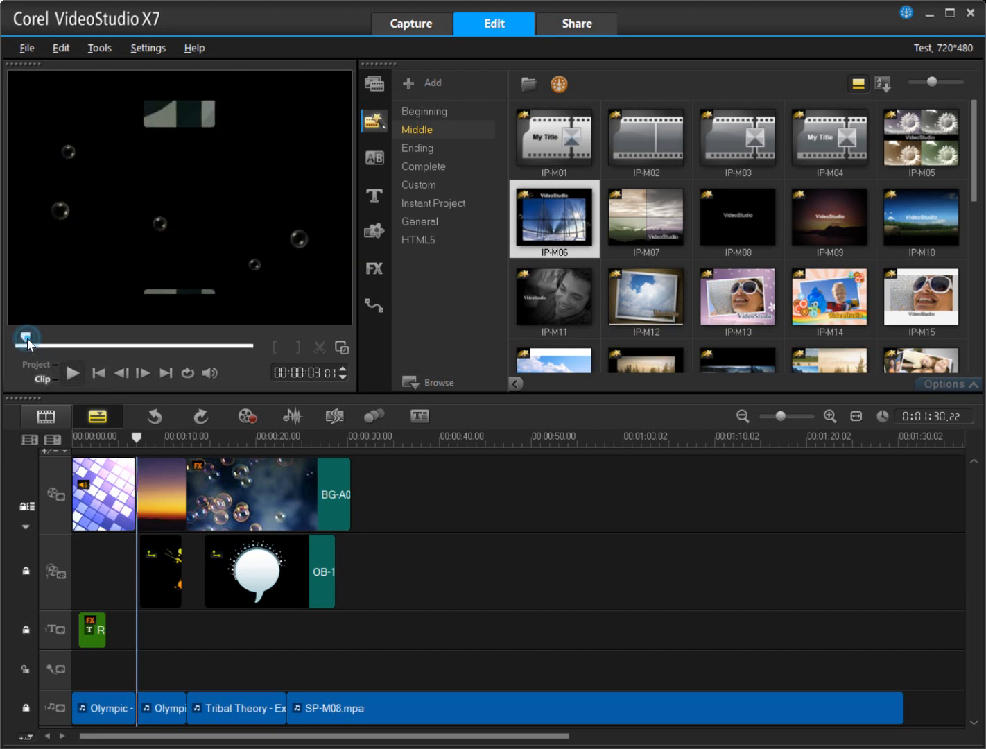
{"action": "left_click", "coordinate": [72, 372]}
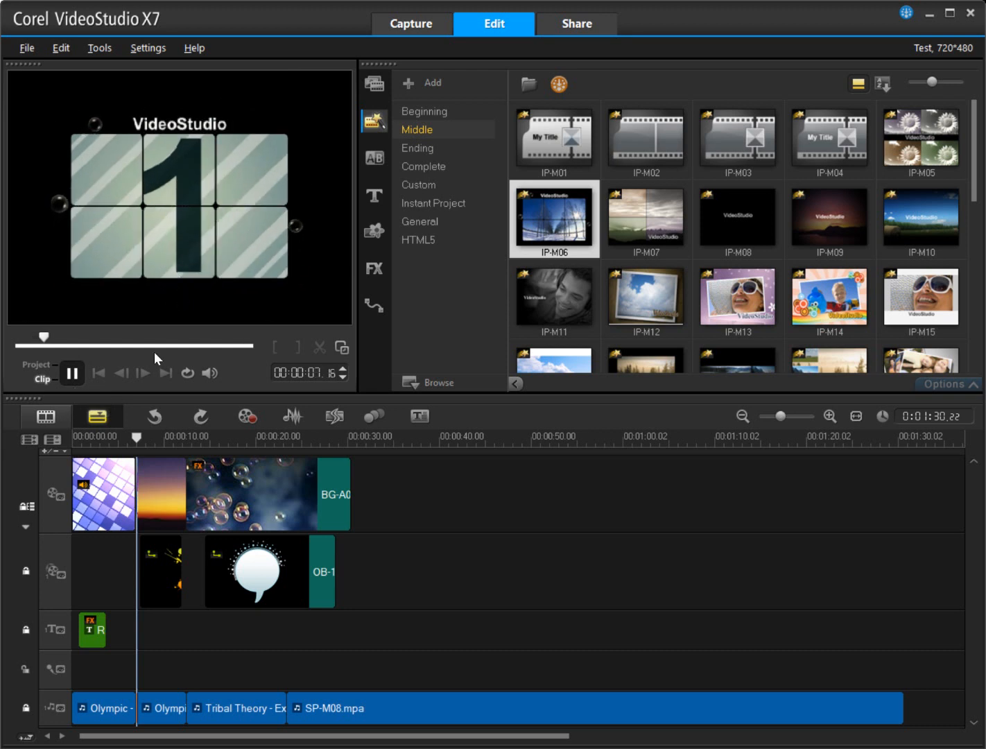
{"action": "left_click", "coordinate": [73, 373]}
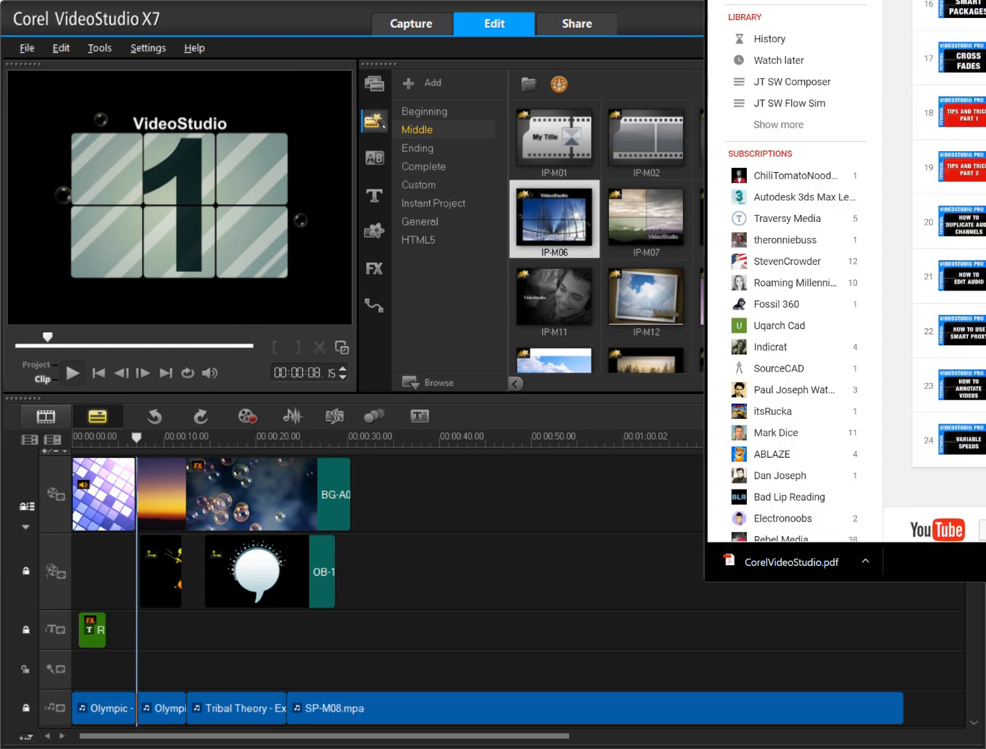
{"action": "left_click", "coordinate": [642, 12]}
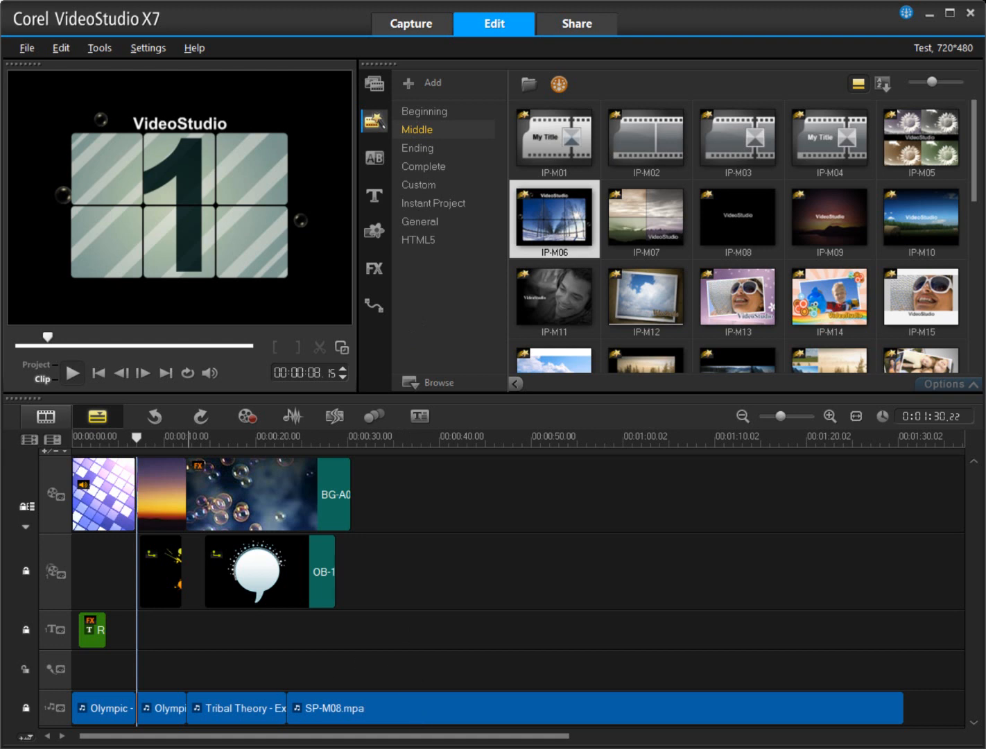
{"action": "mouse_move", "coordinate": [93, 748]}
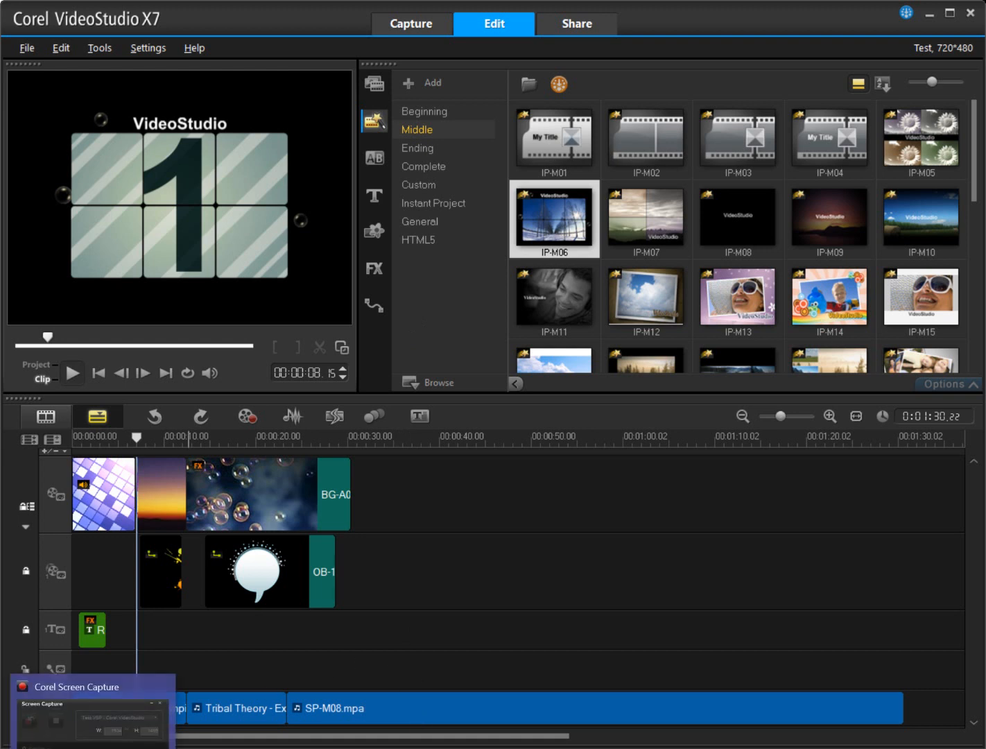